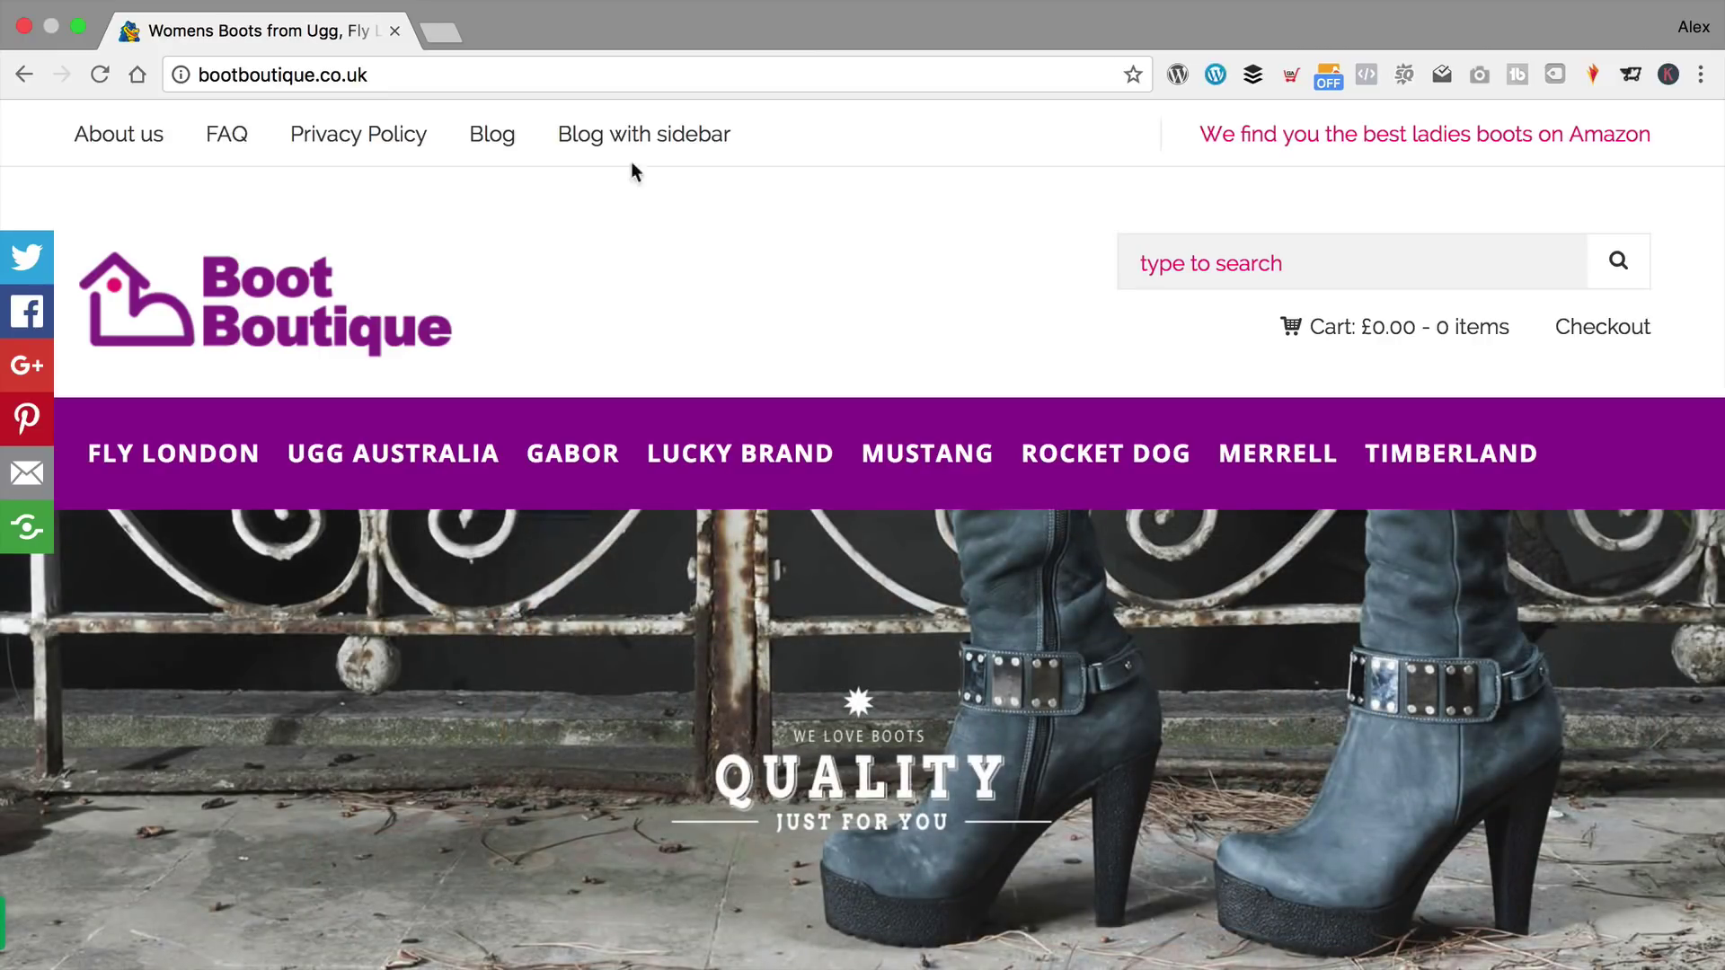
Open the site's /wp-admin page and log in to WordPress with the prefilled credentials.
{"action": "left_click", "coordinate": [462, 81]}
{"action": "left_click", "coordinate": [486, 79]}
{"action": "type", "text": "/wp-admin"}
{"action": "key", "text": "Return"}
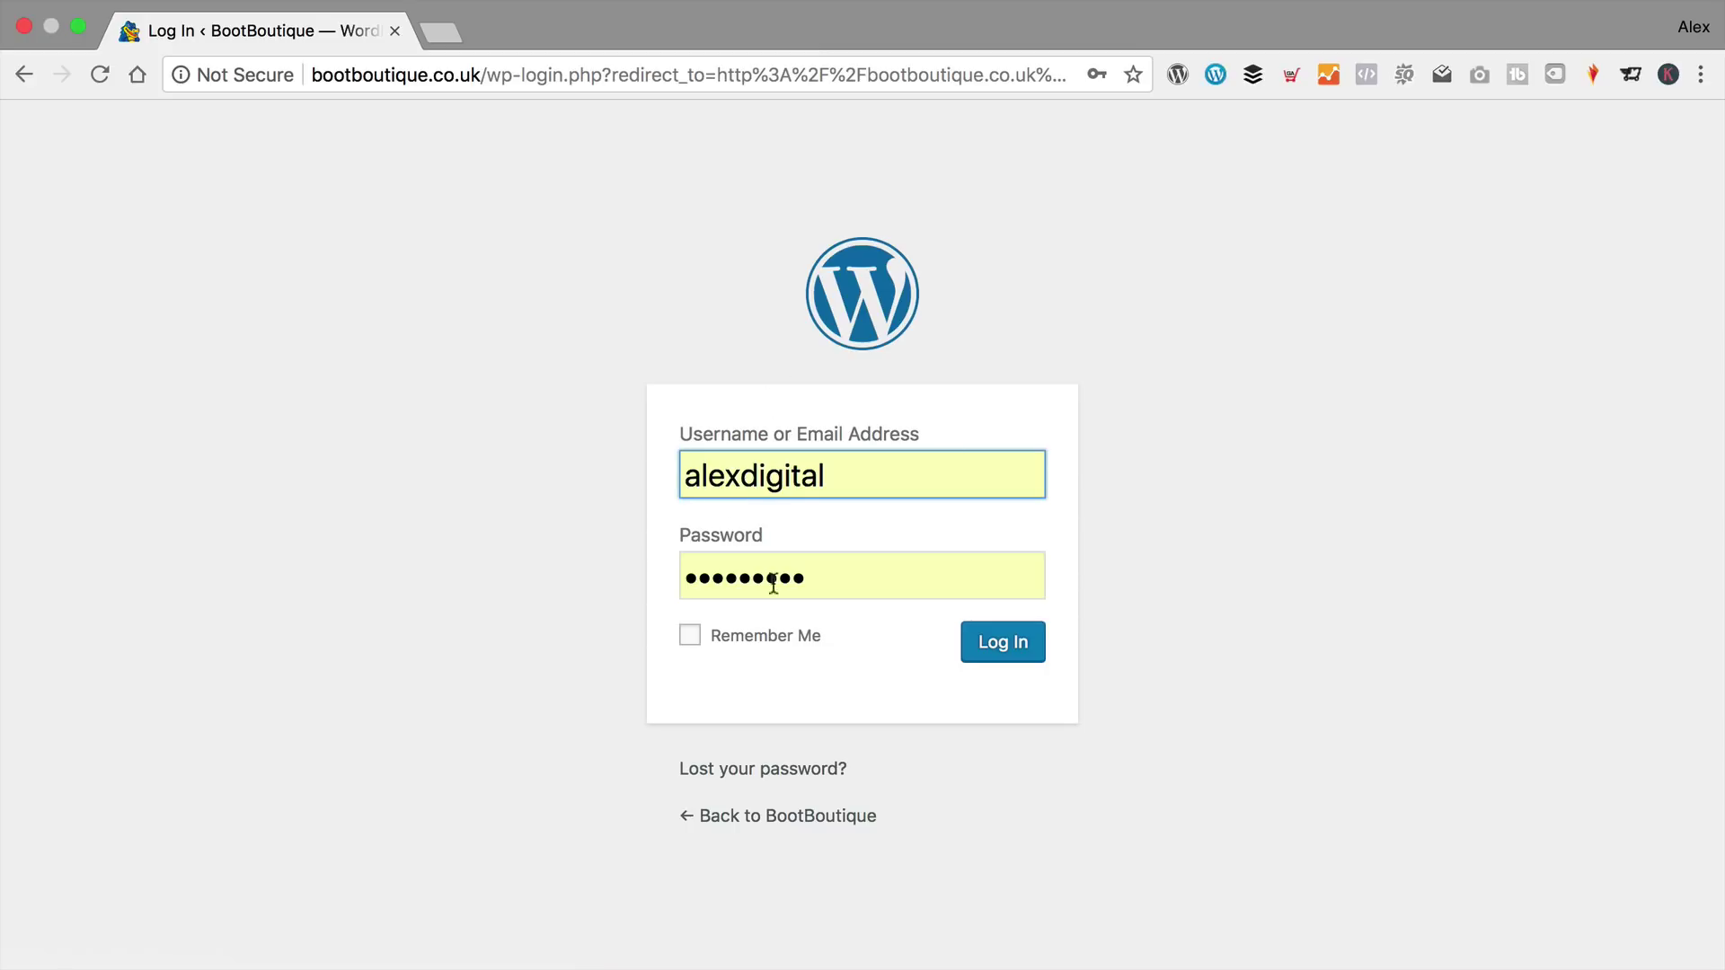
{"action": "left_click", "coordinate": [1002, 641]}
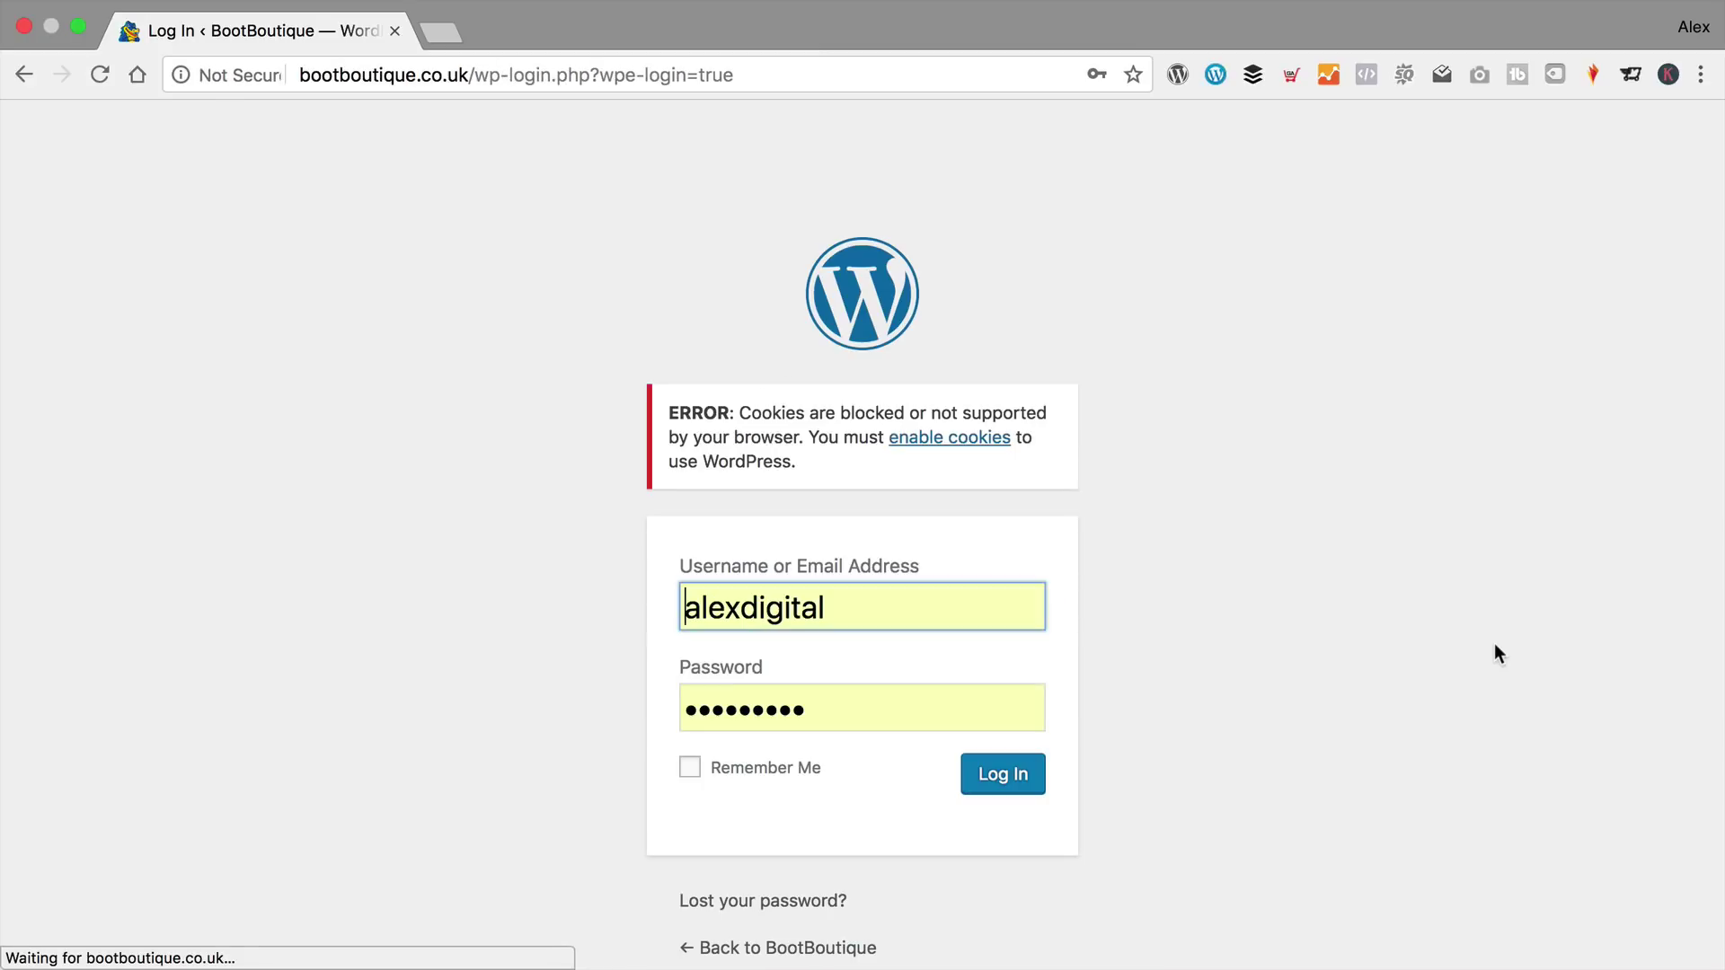
{"action": "left_click", "coordinate": [992, 778]}
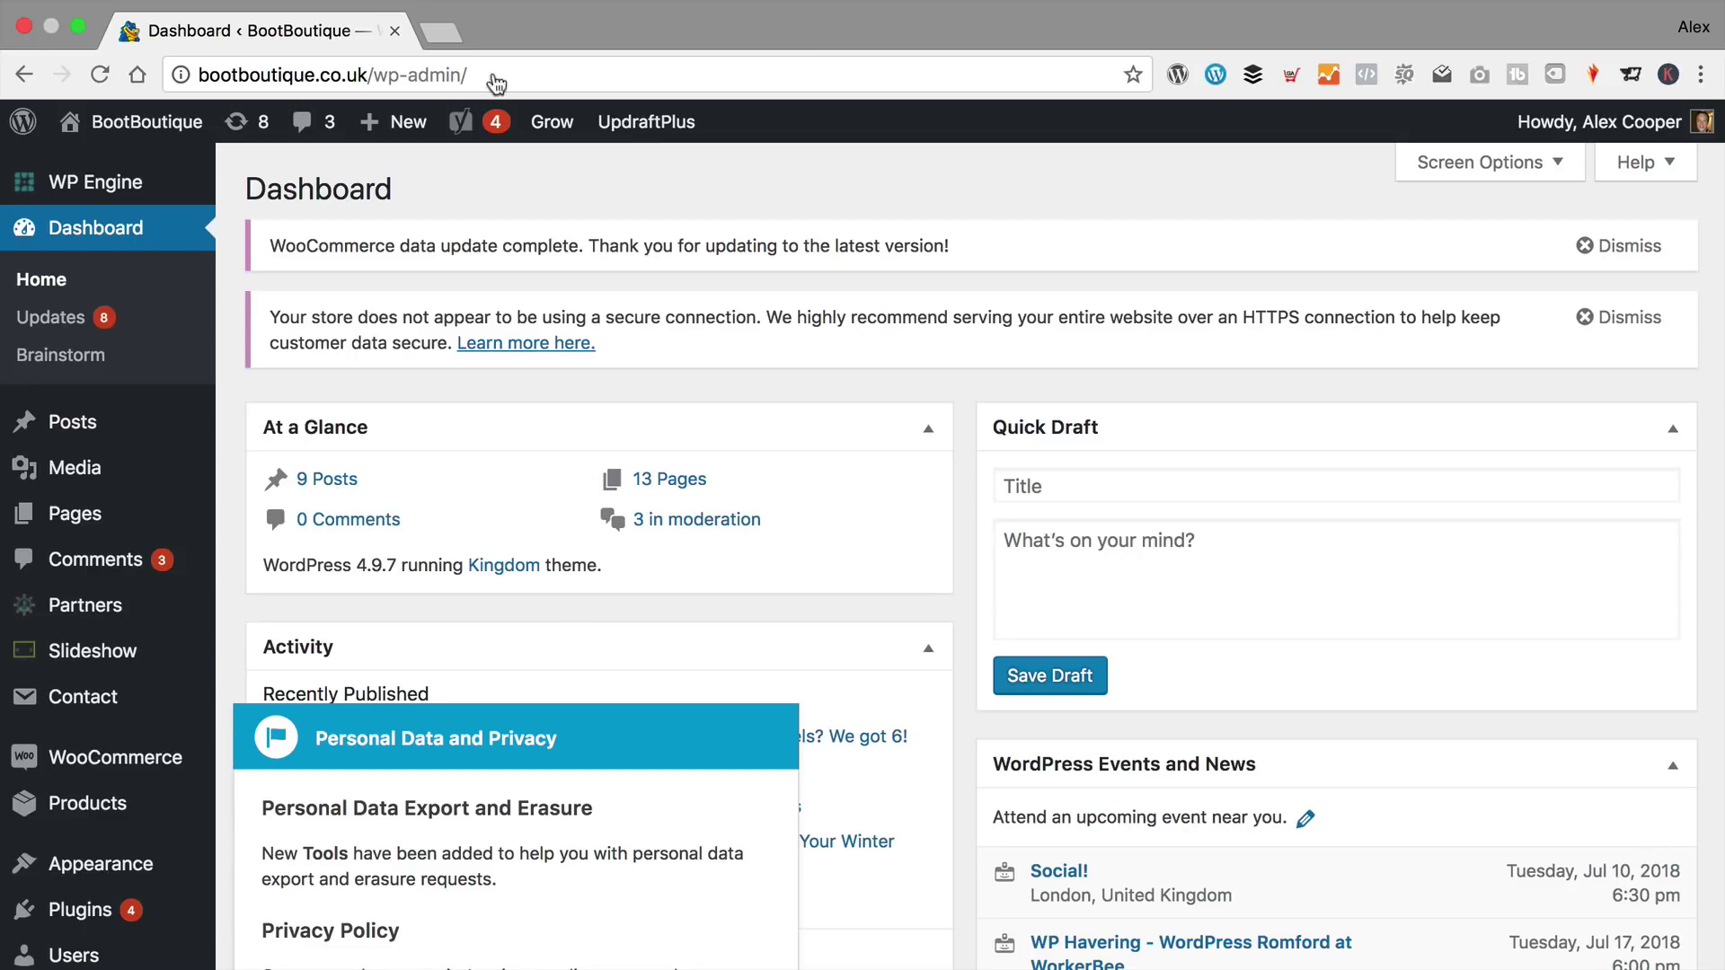
{"action": "left_click", "coordinate": [199, 74]}
{"action": "left_click", "coordinate": [200, 74]}
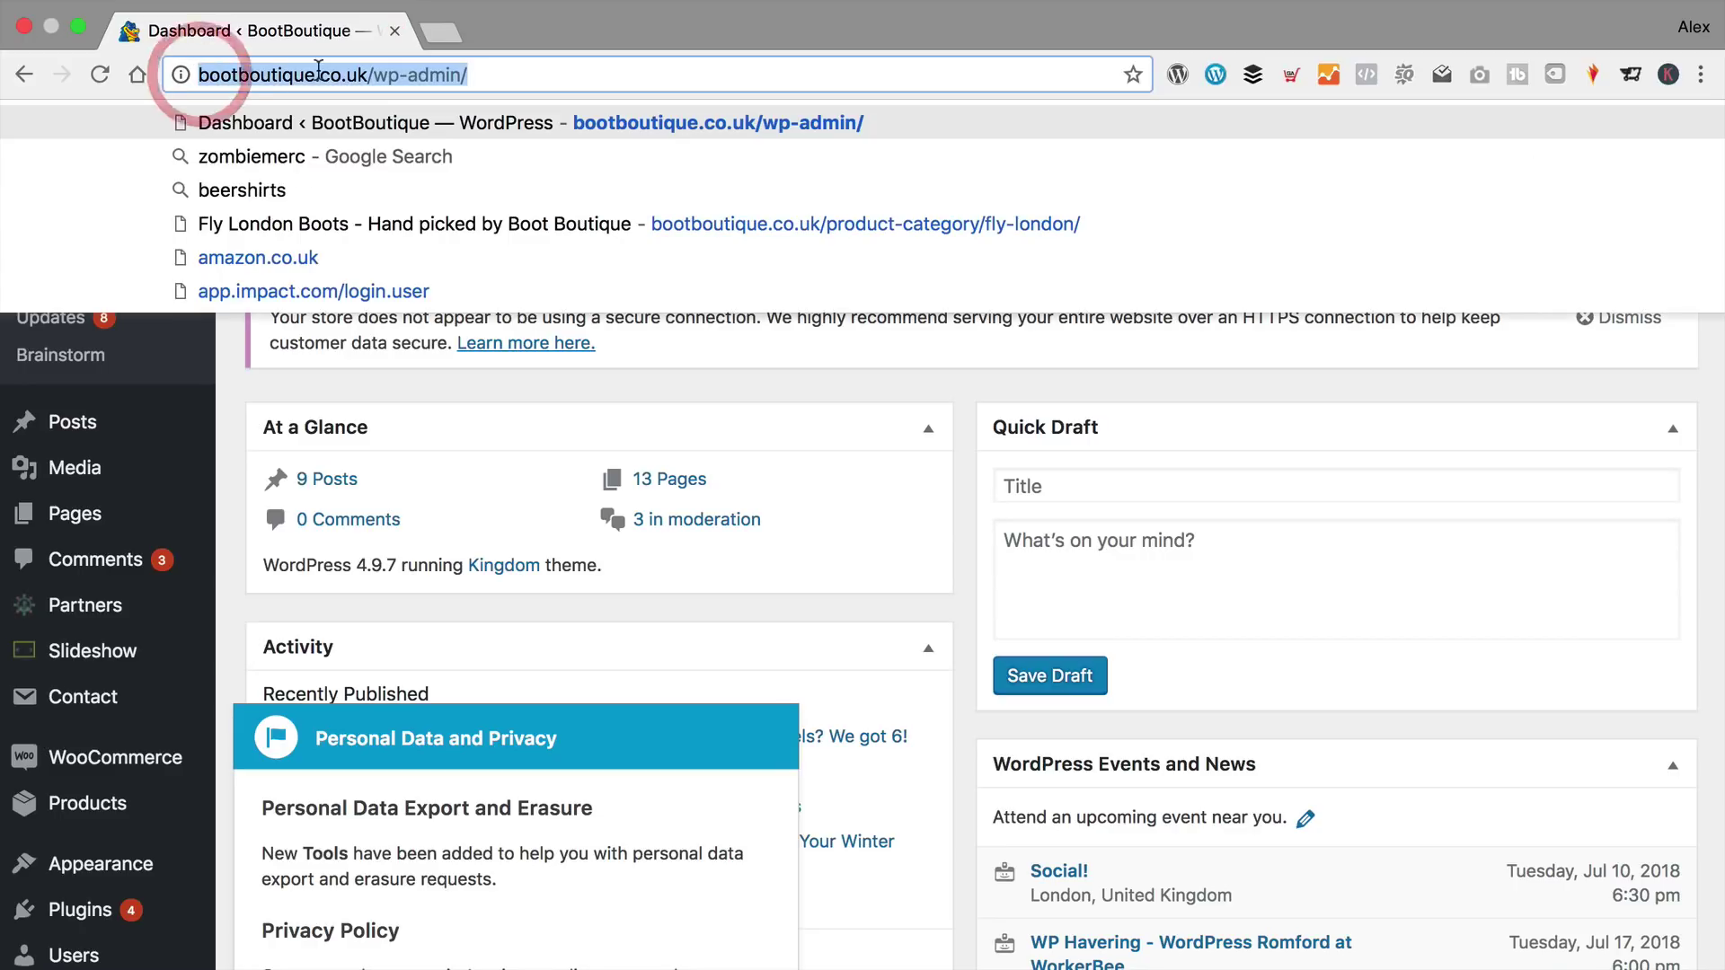
{"action": "left_click", "coordinate": [201, 74]}
{"action": "left_click", "coordinate": [209, 72]}
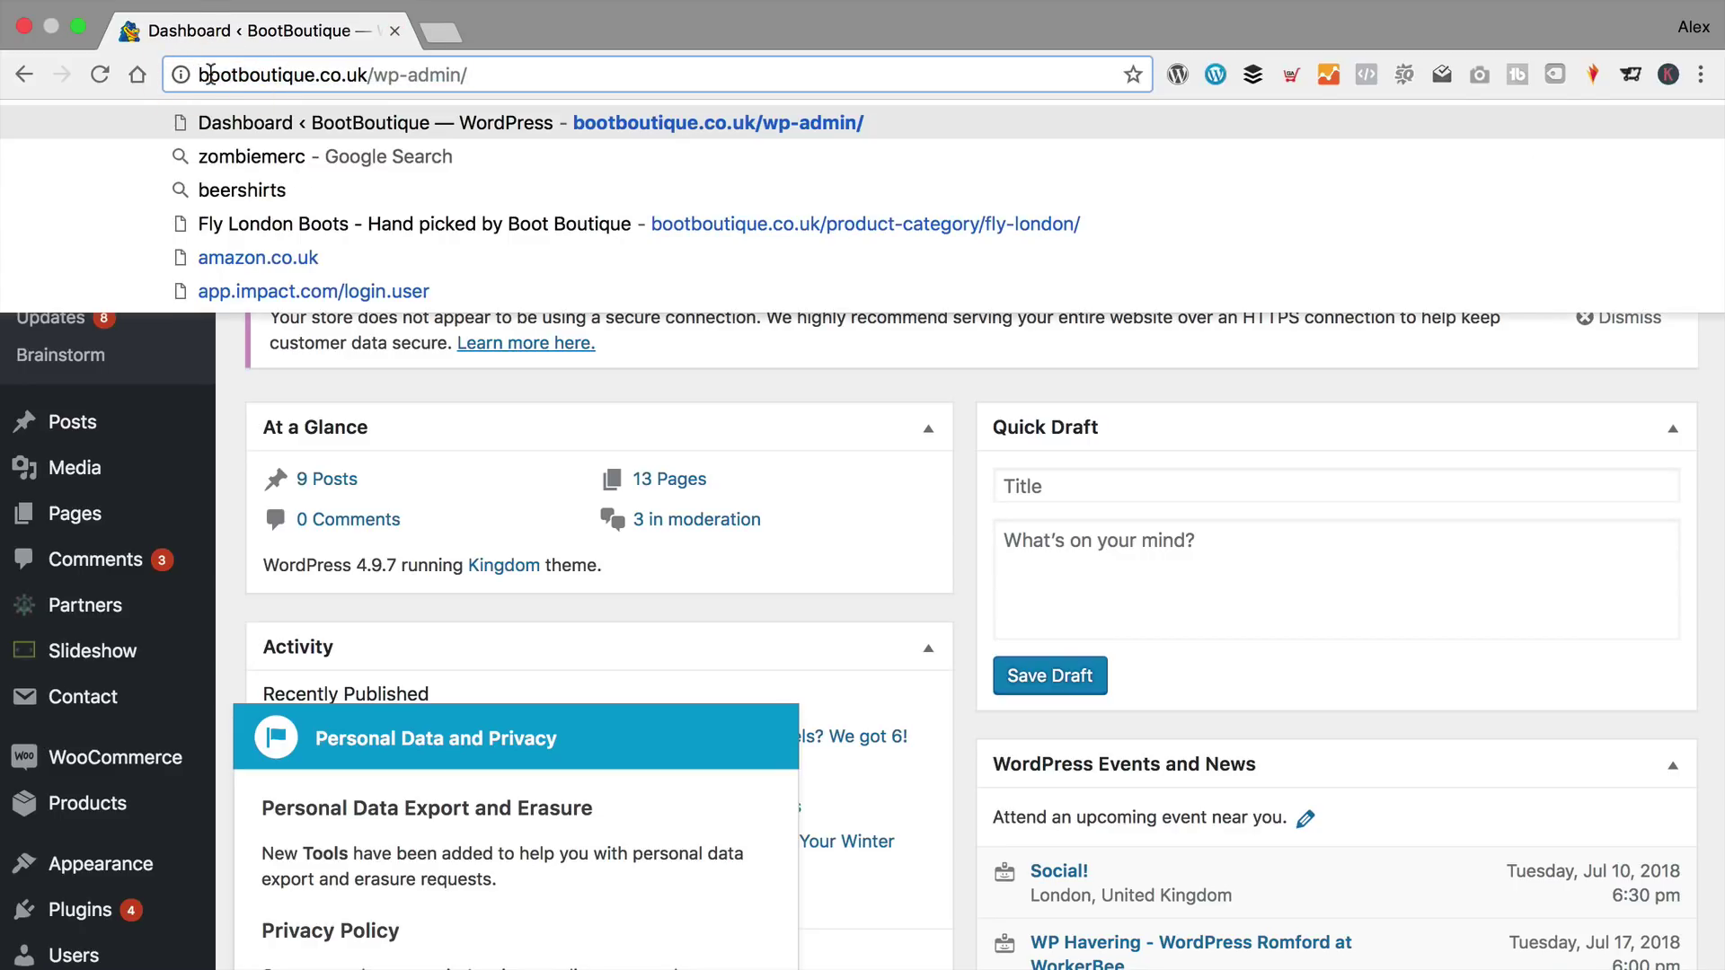
{"action": "type", "text": "http"}
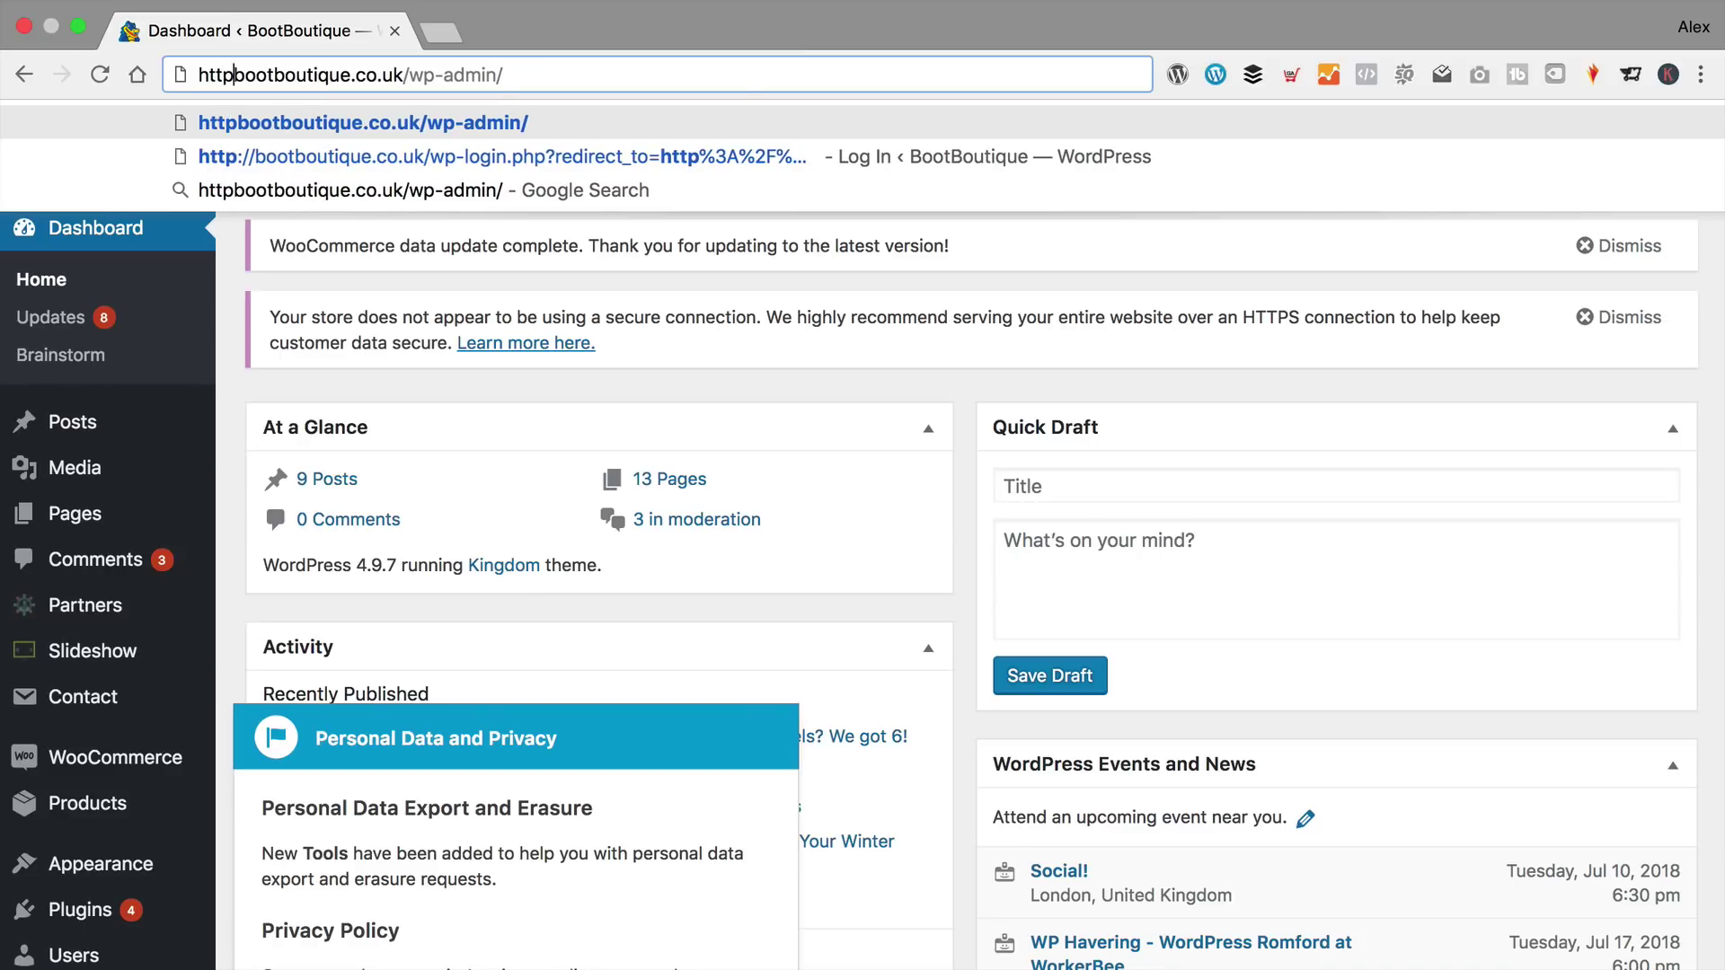
{"action": "type", "text": "s"}
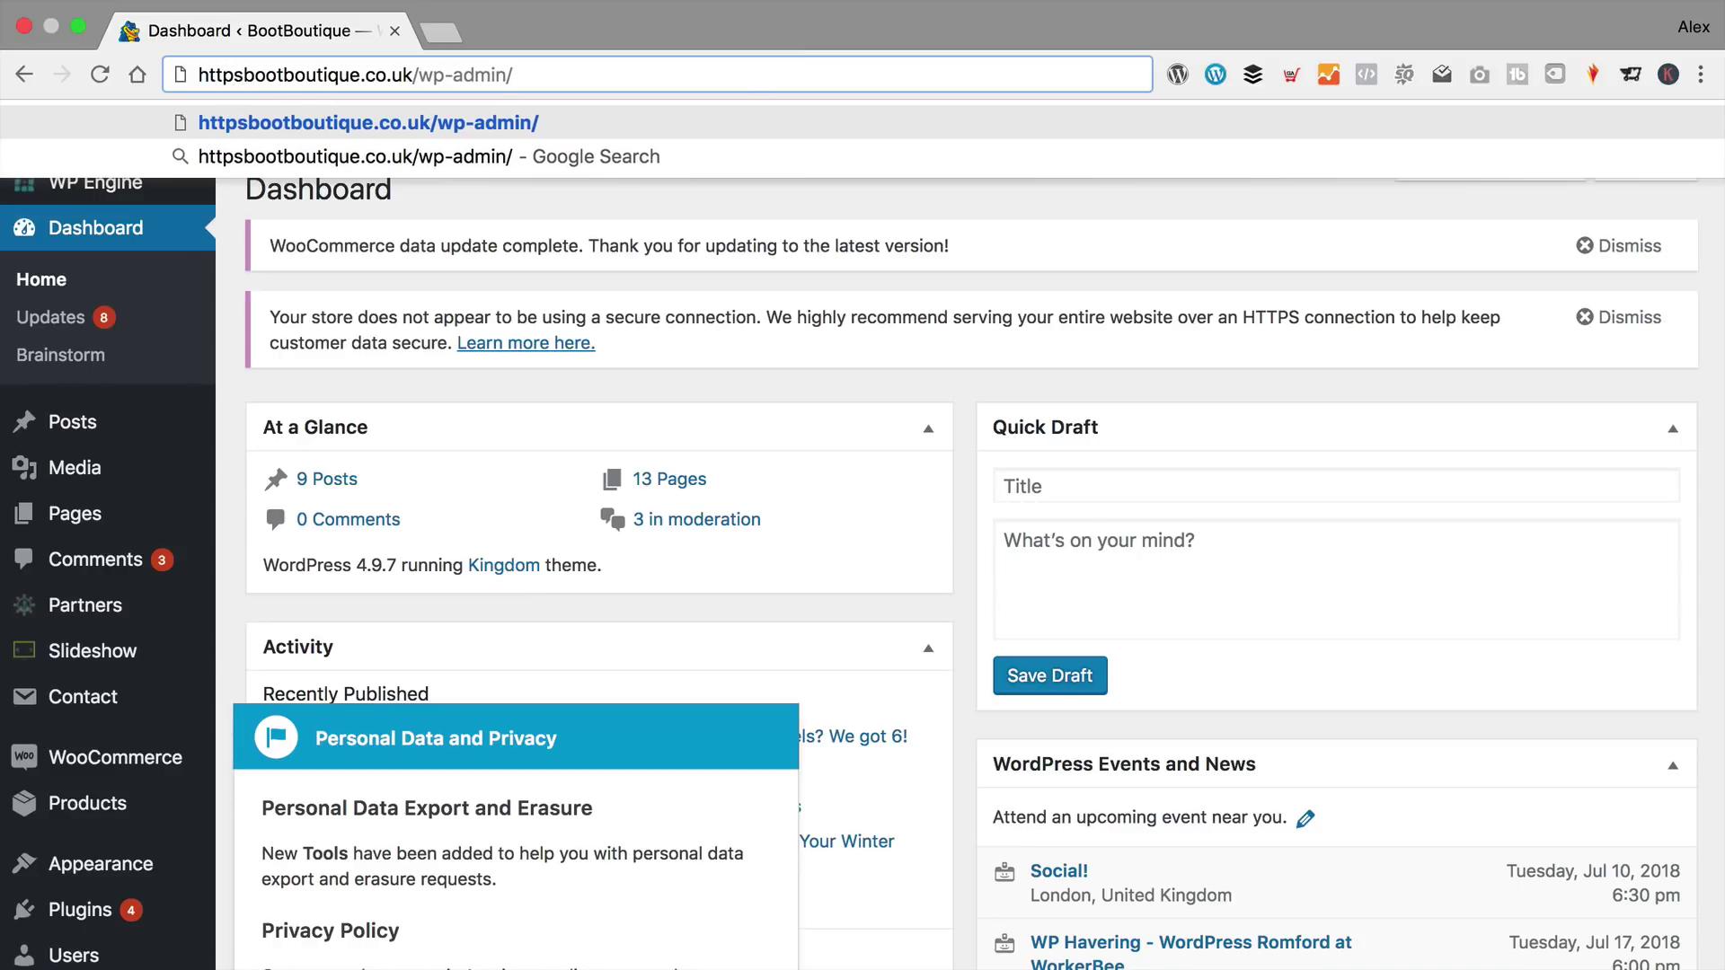
{"action": "type", "text": "://"}
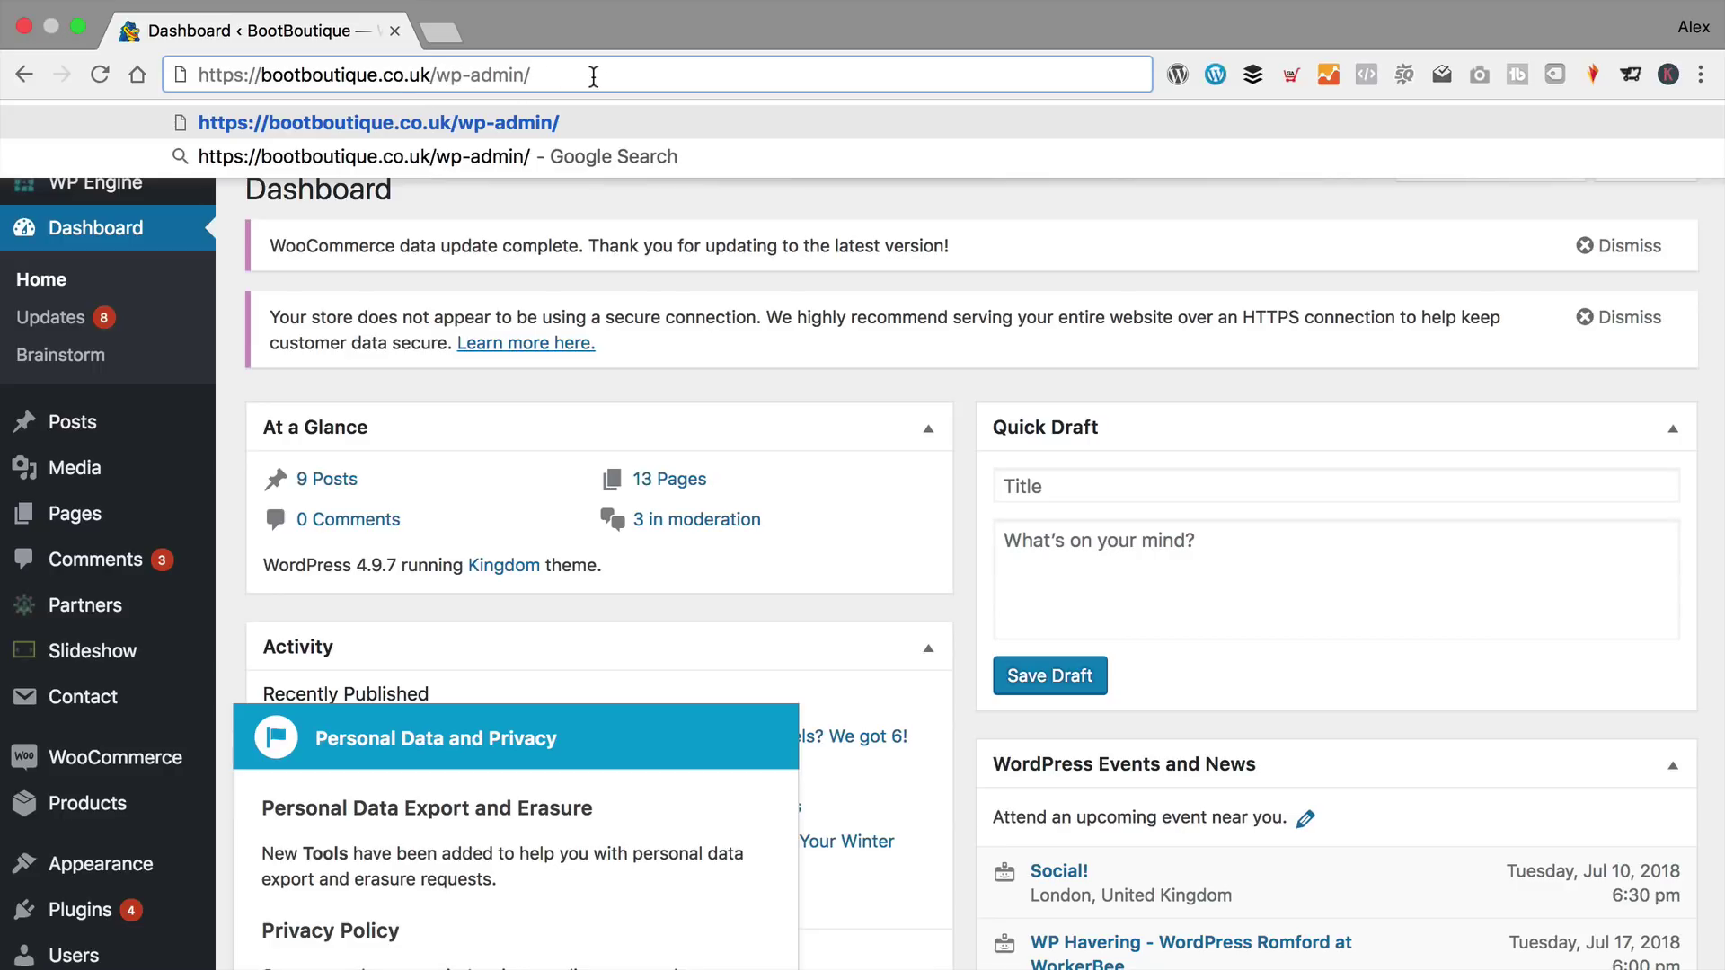
{"action": "key", "text": "Return"}
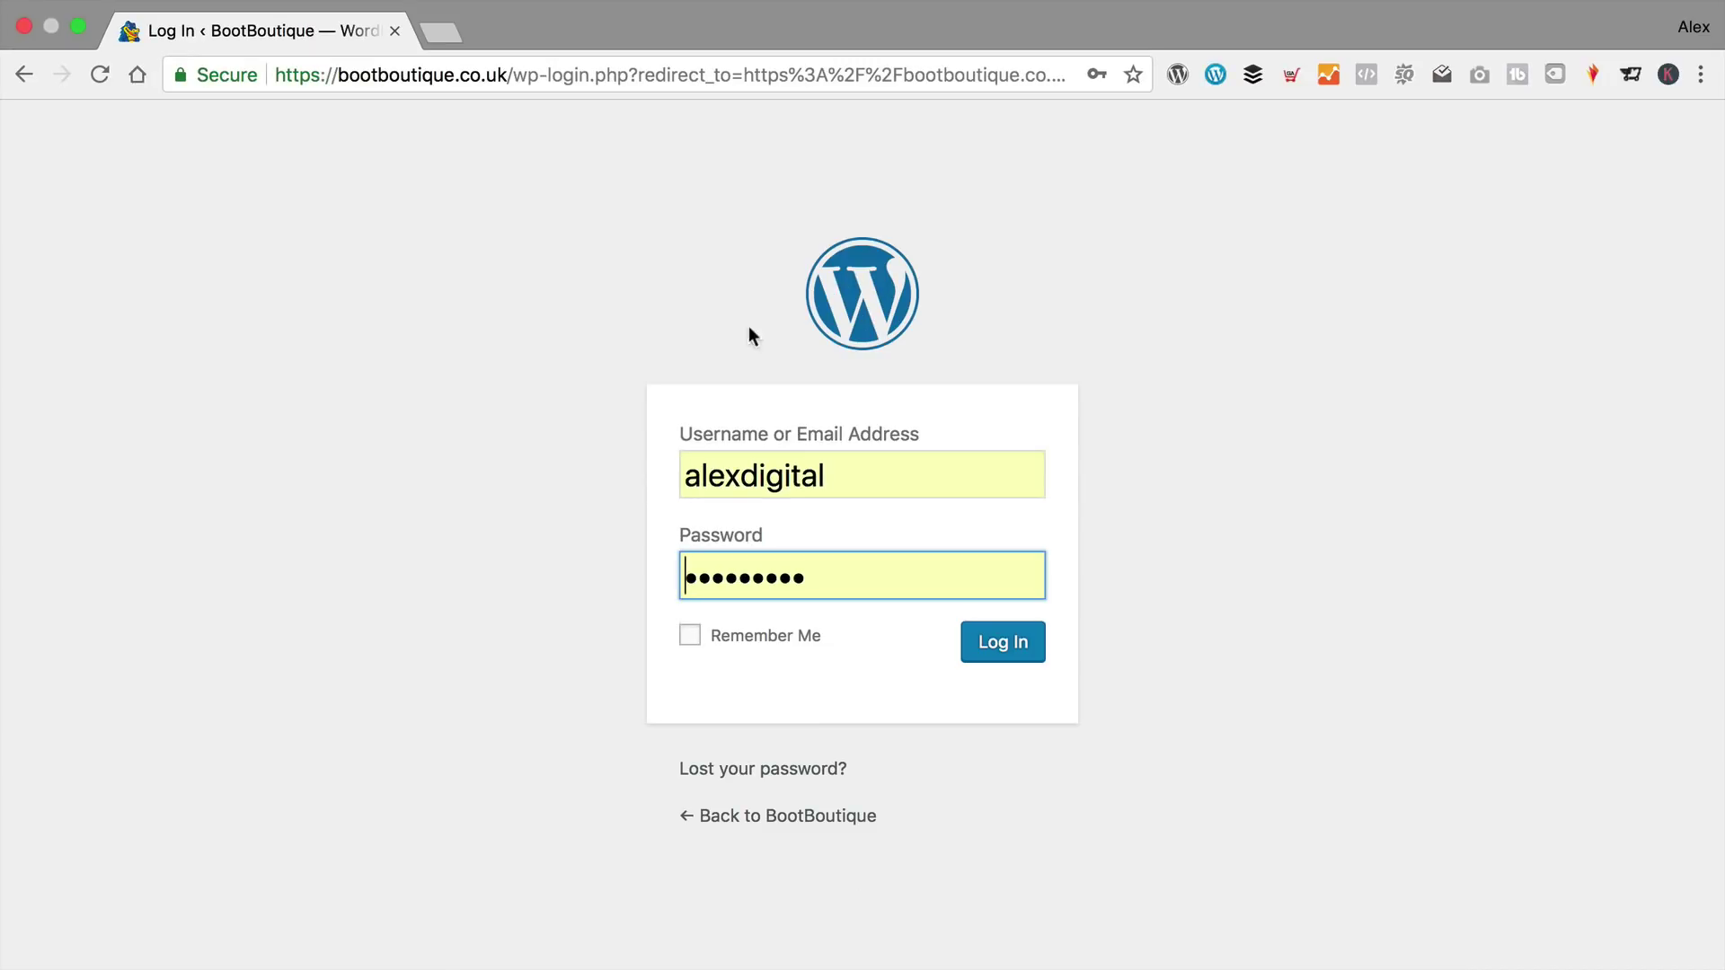
{"action": "left_click", "coordinate": [1038, 647]}
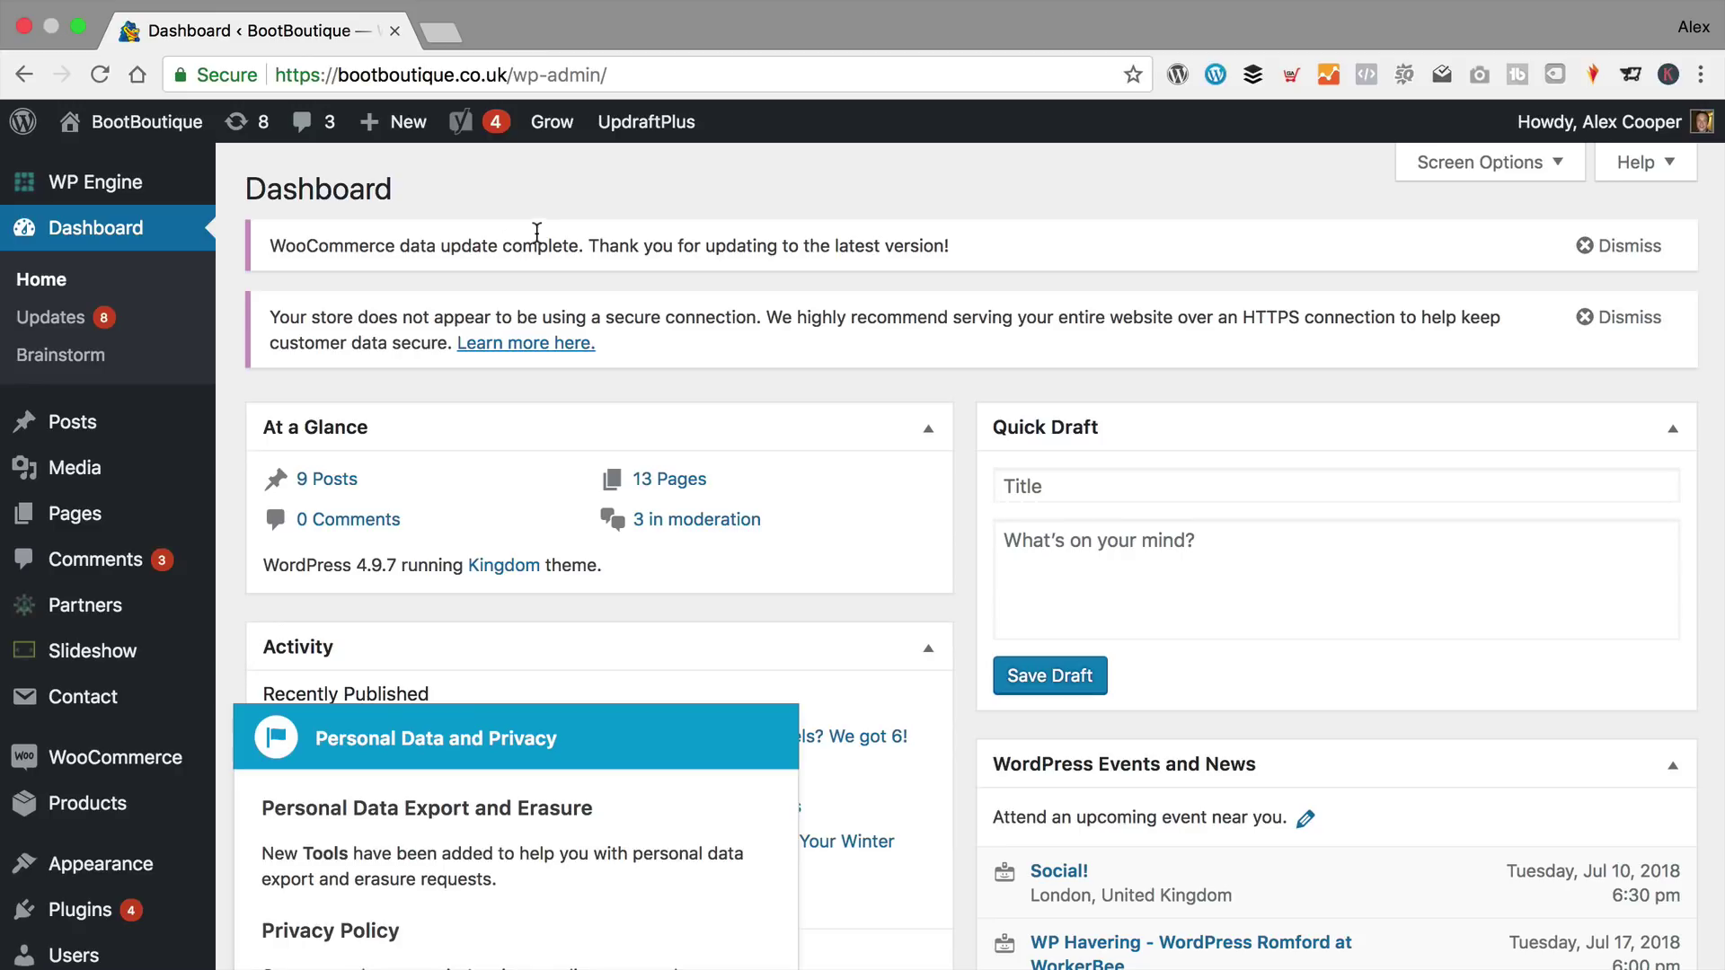
Dismiss the Personal Data and Privacy notice and open the page for adding new plugins.
{"action": "scroll", "coordinate": [395, 346], "scroll_direction": "down", "scroll_amount": 5}
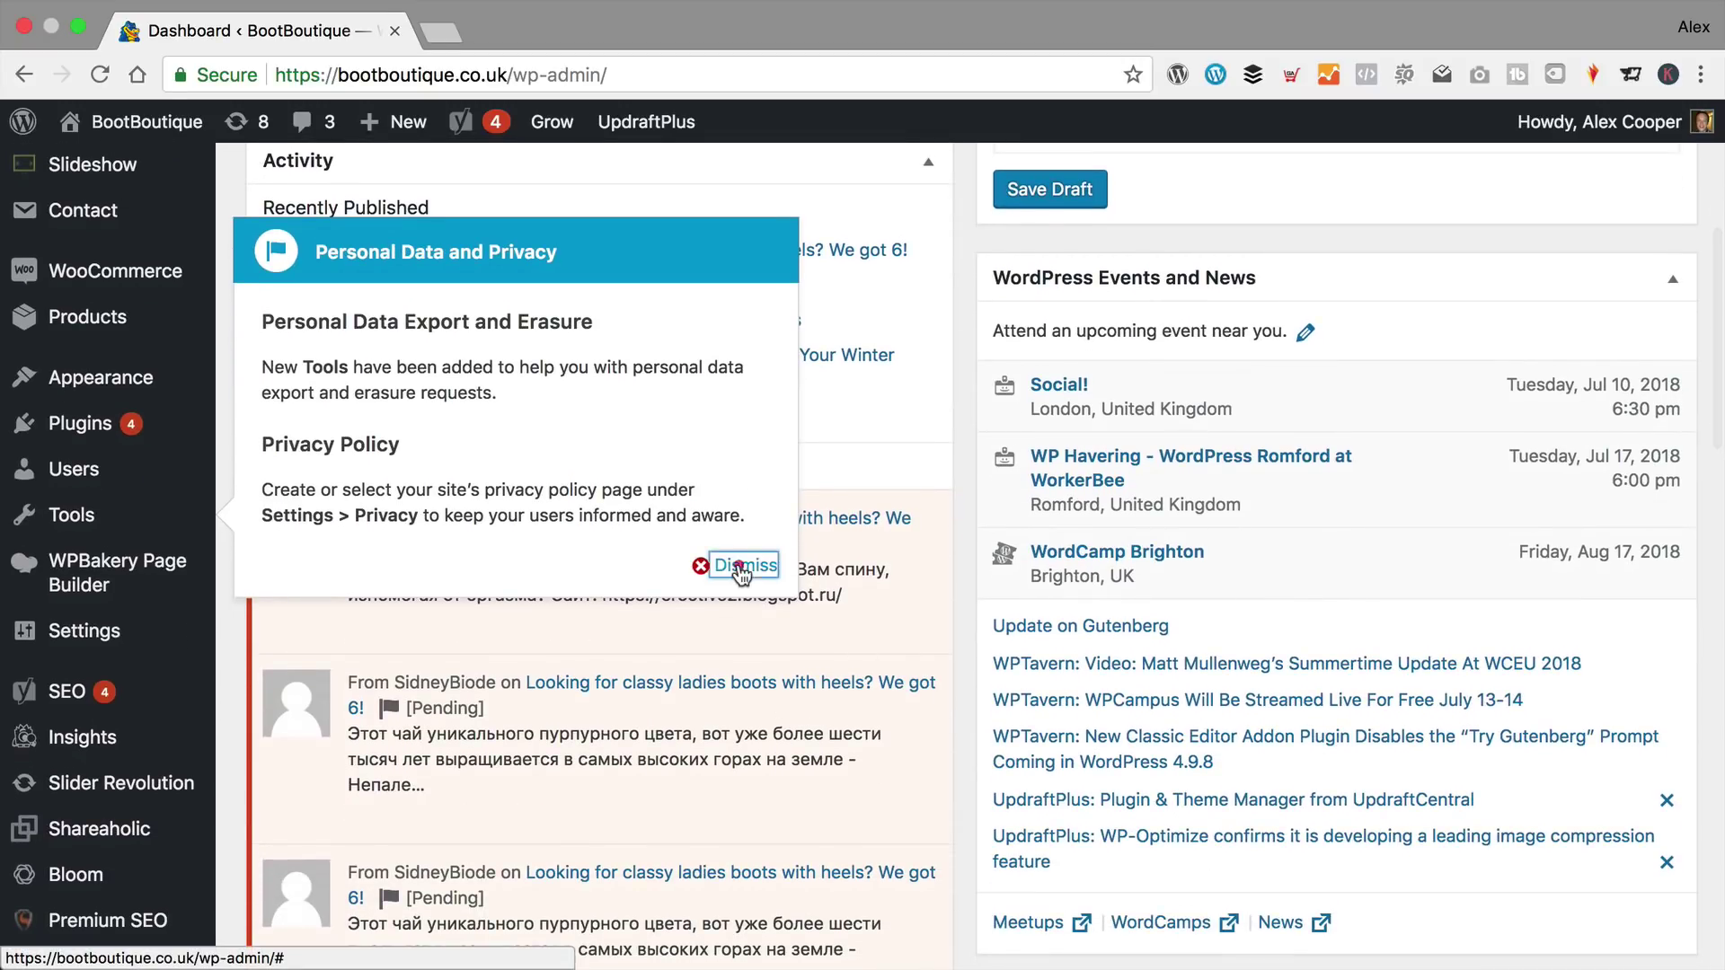
{"action": "left_click", "coordinate": [716, 566]}
{"action": "scroll", "coordinate": [385, 374], "scroll_direction": "down", "scroll_amount": 2}
{"action": "scroll", "coordinate": [305, 240], "scroll_direction": "down", "scroll_amount": 1}
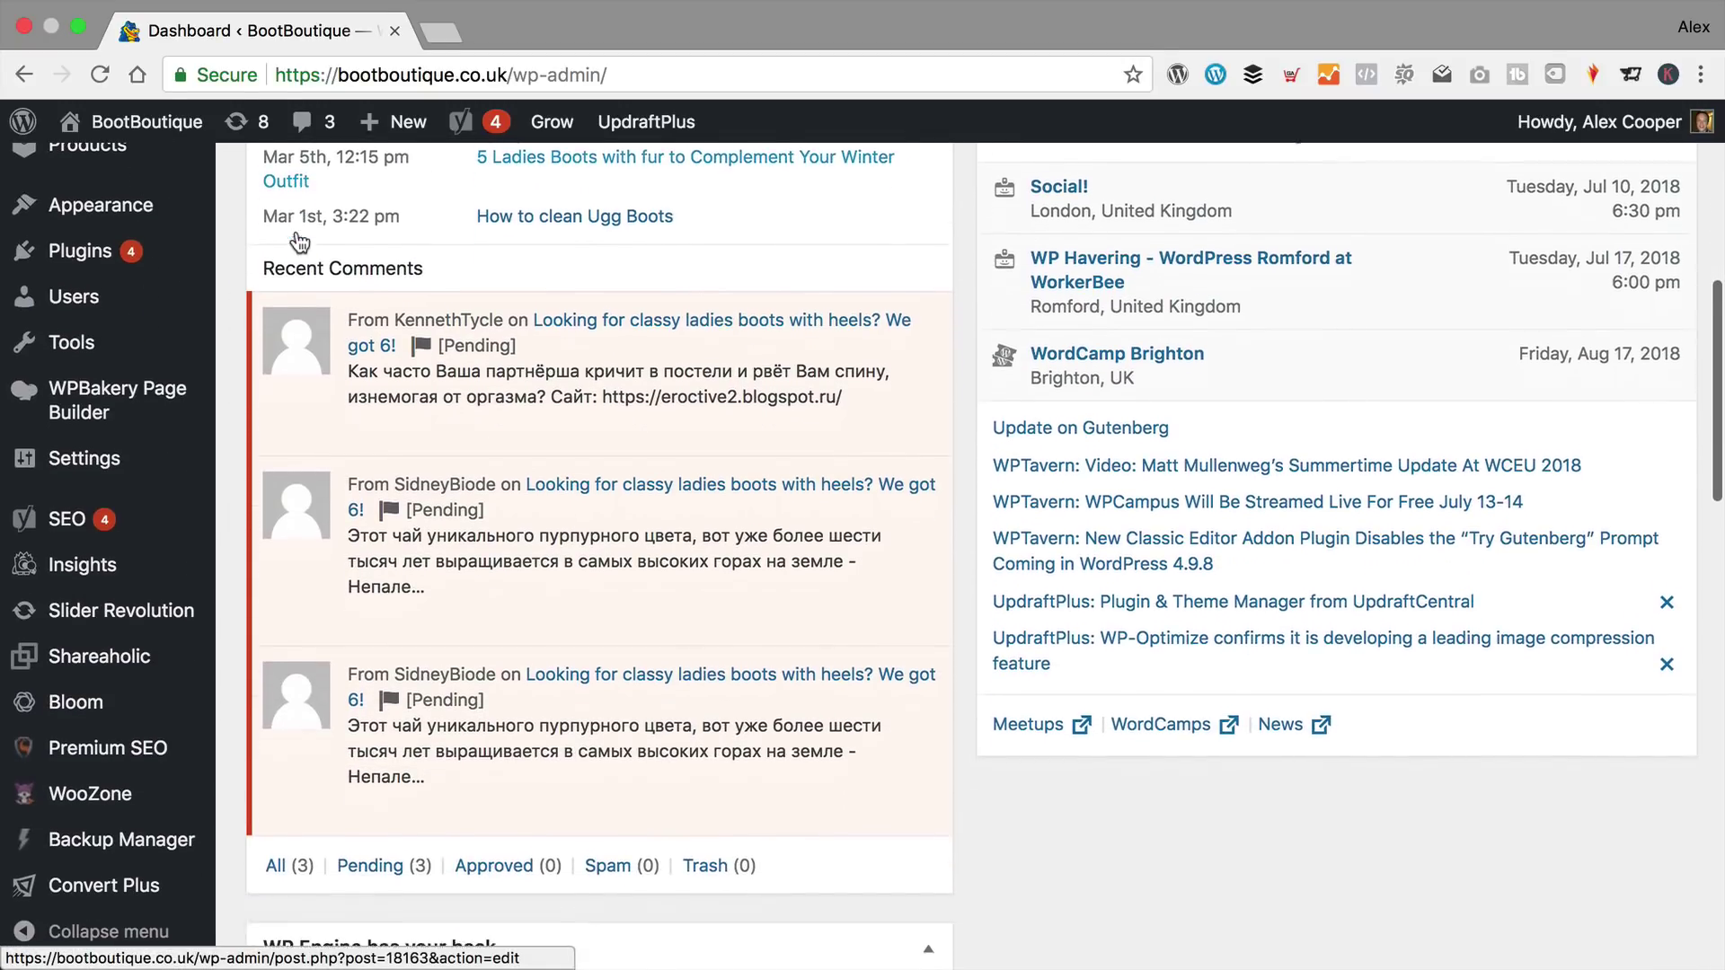
{"action": "mouse_move", "coordinate": [165, 261]}
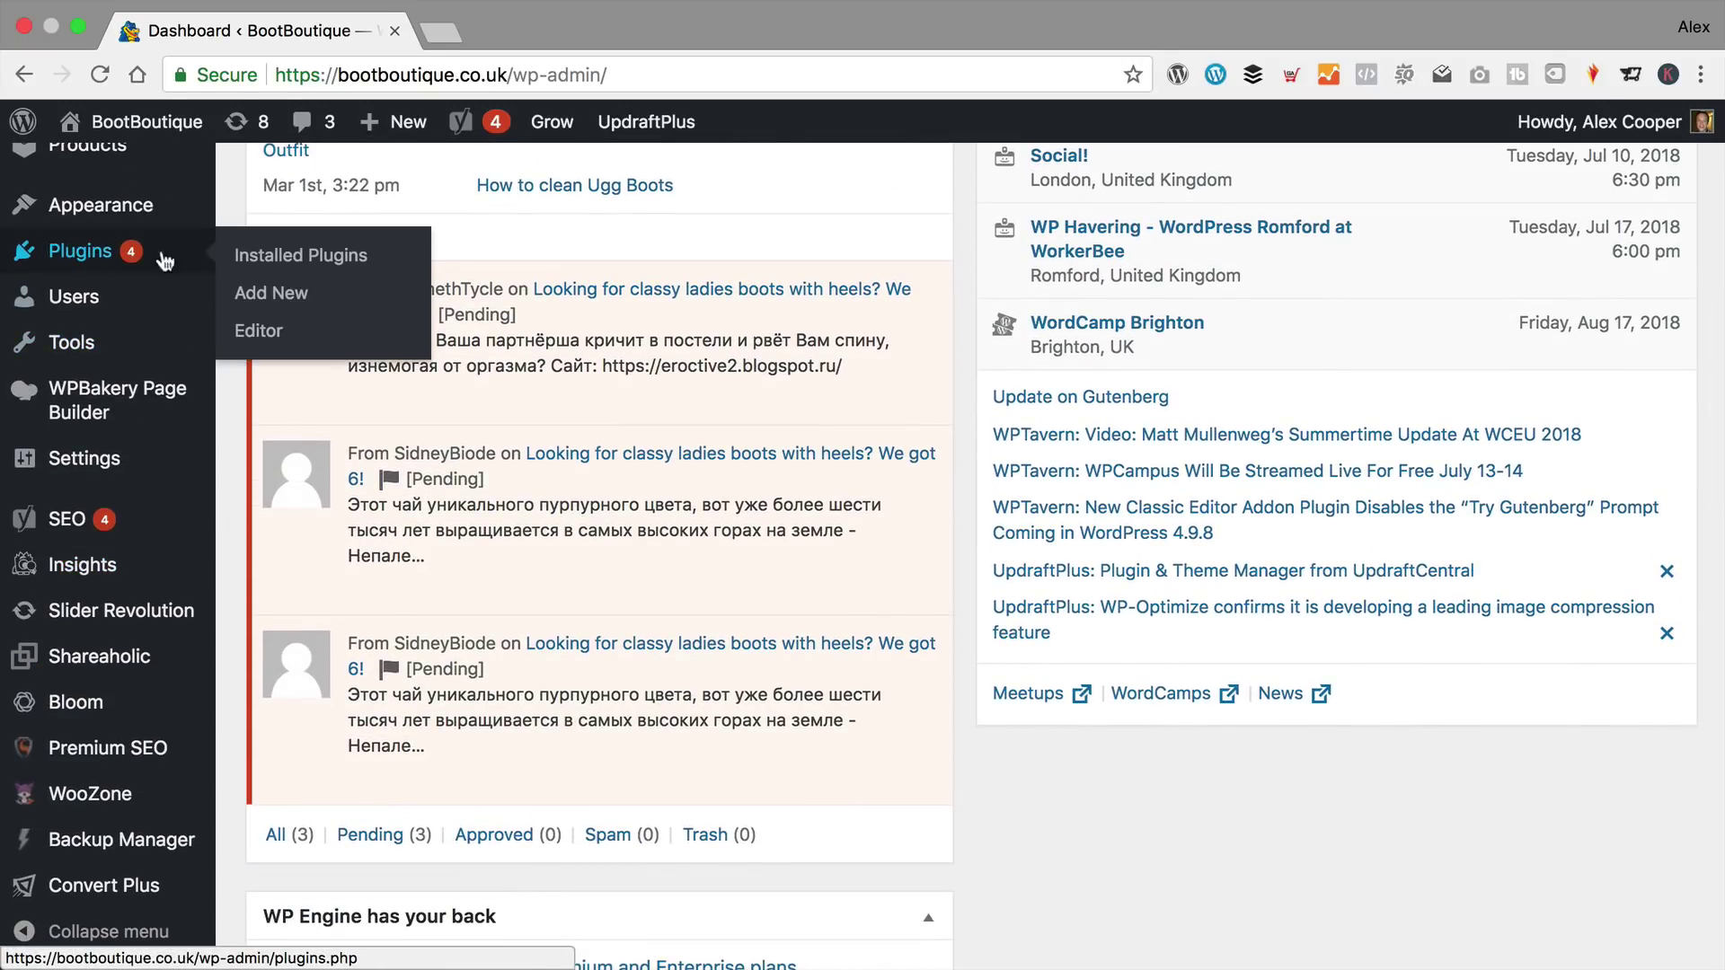
{"action": "left_click", "coordinate": [270, 293]}
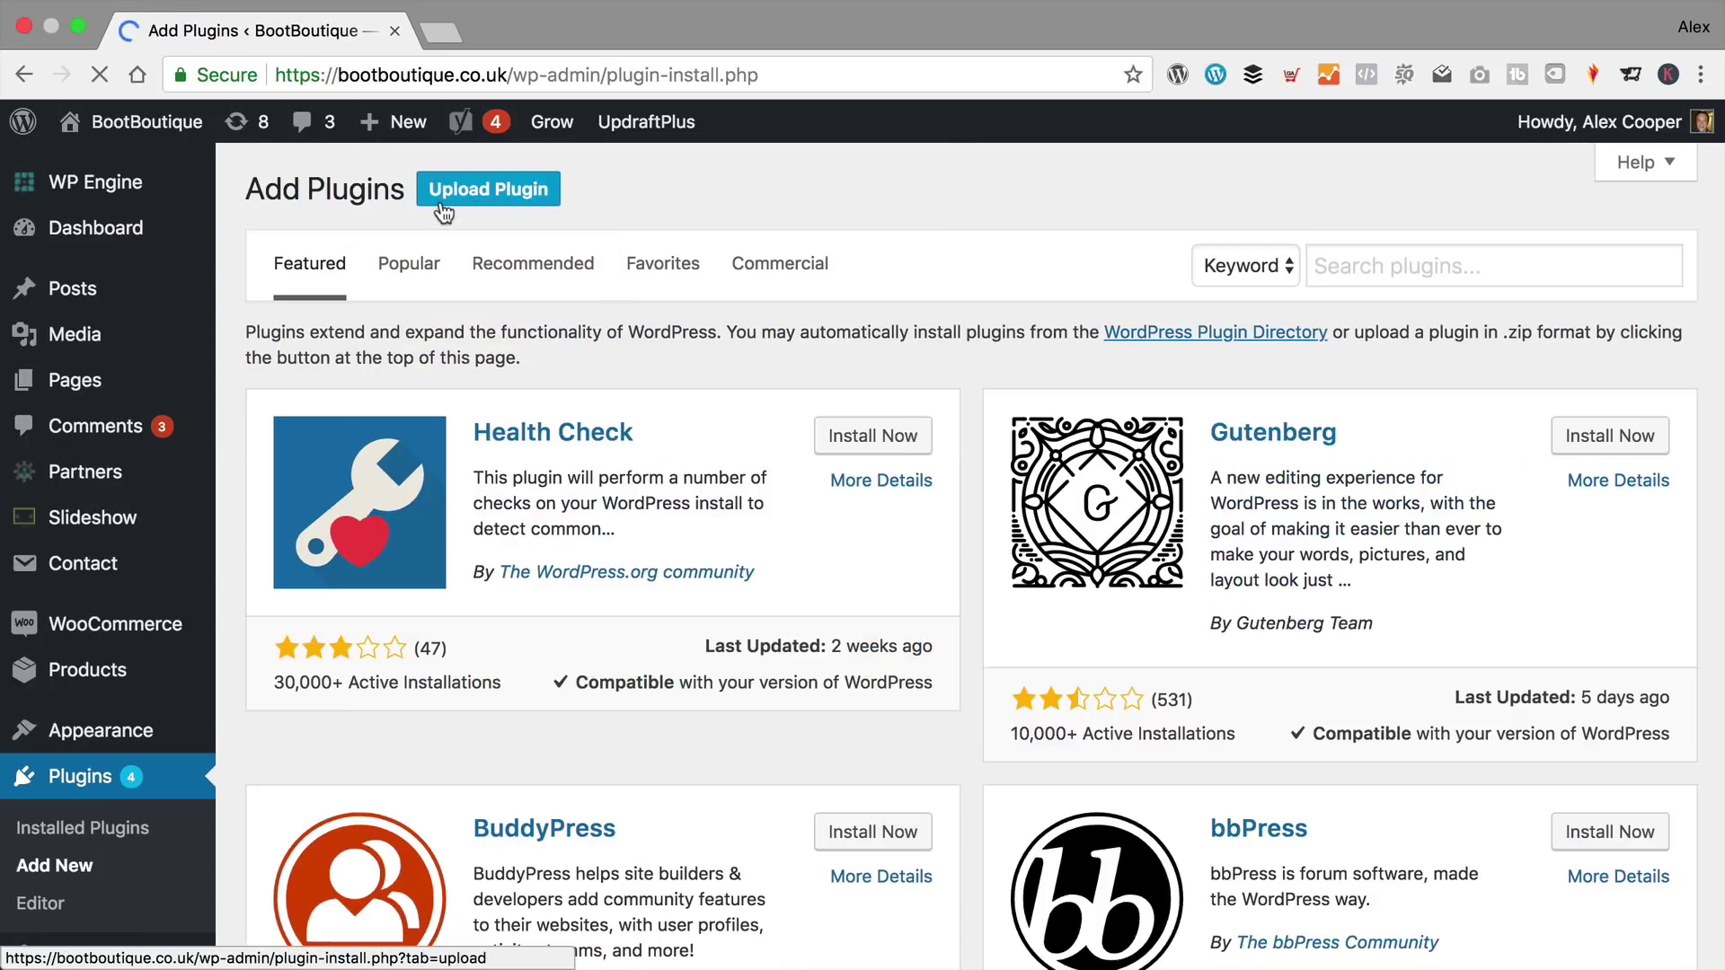
Search the plugins for "simple ssl", then install and activate Really Simple SSL.
{"action": "left_click", "coordinate": [1477, 274]}
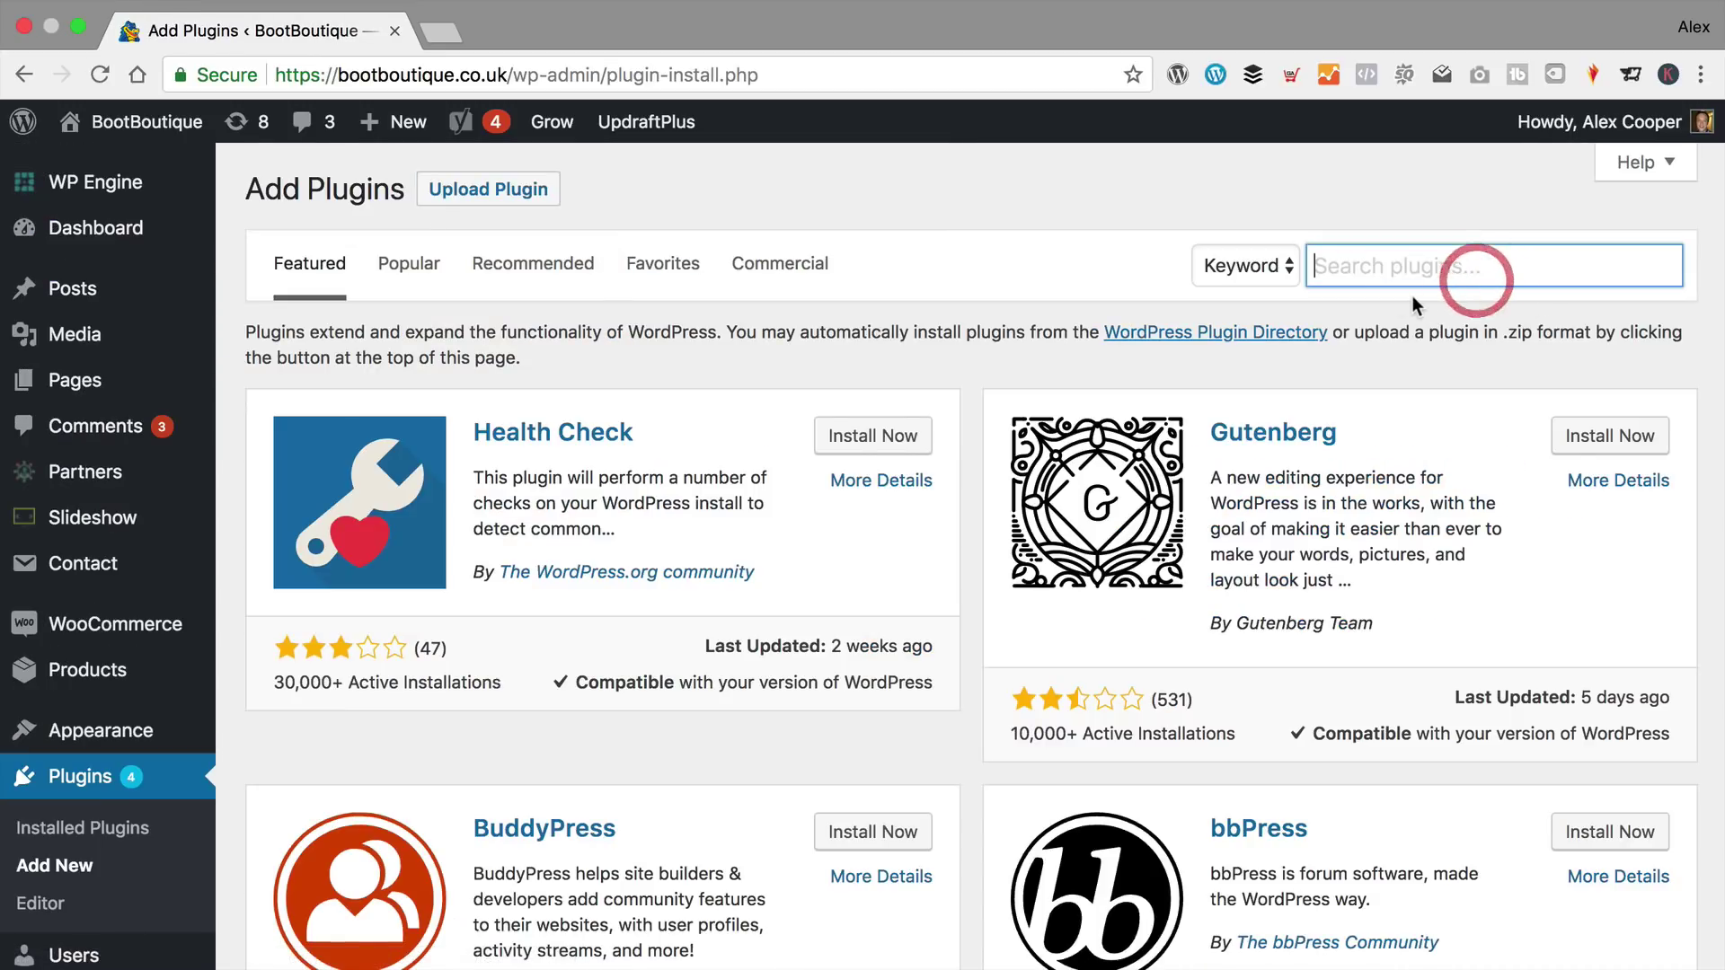
{"action": "type", "text": "simple ssl"}
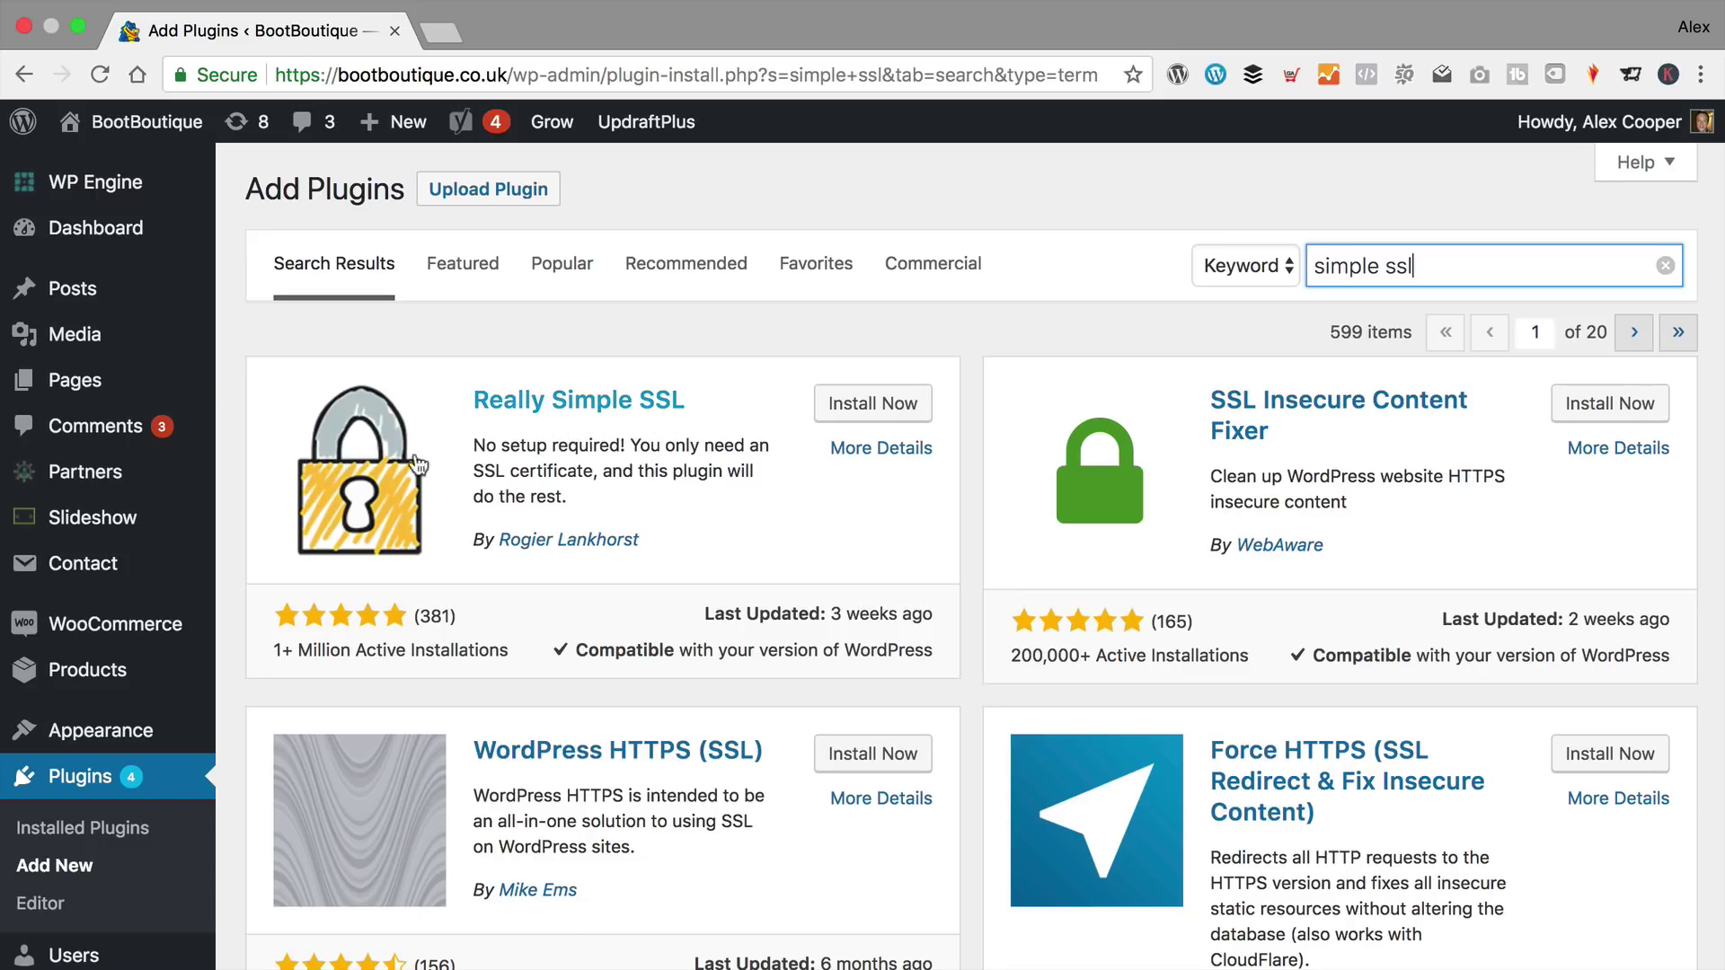
{"action": "left_click", "coordinate": [876, 403]}
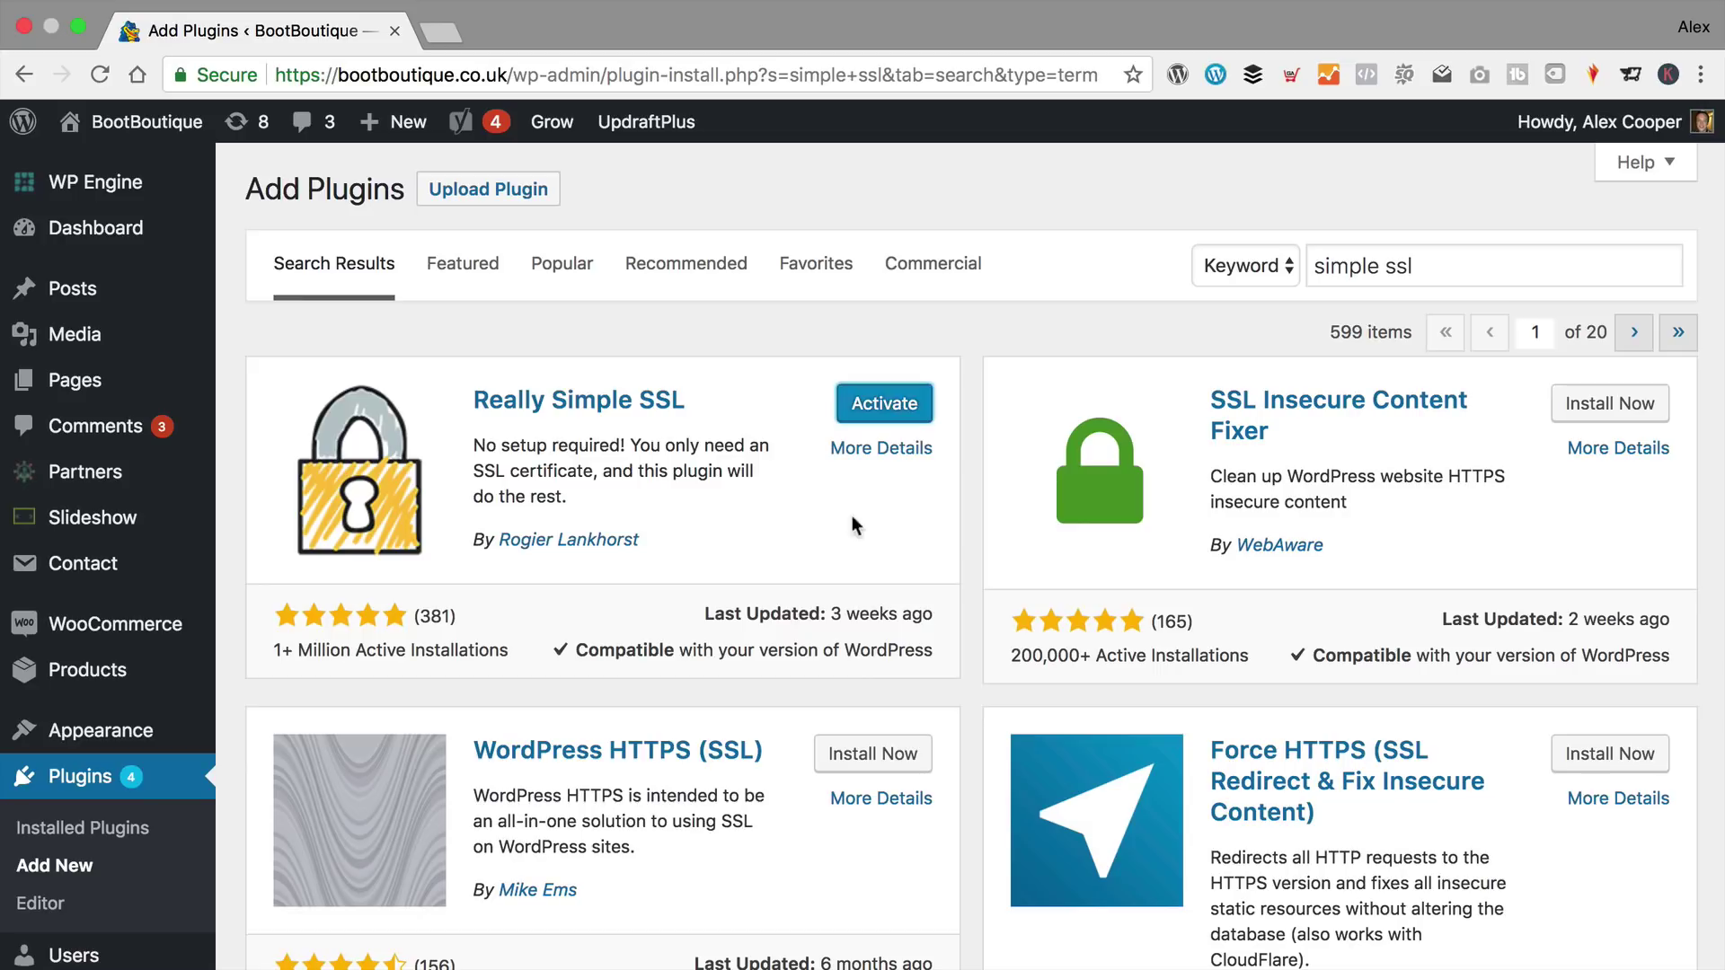
{"action": "left_click", "coordinate": [909, 405]}
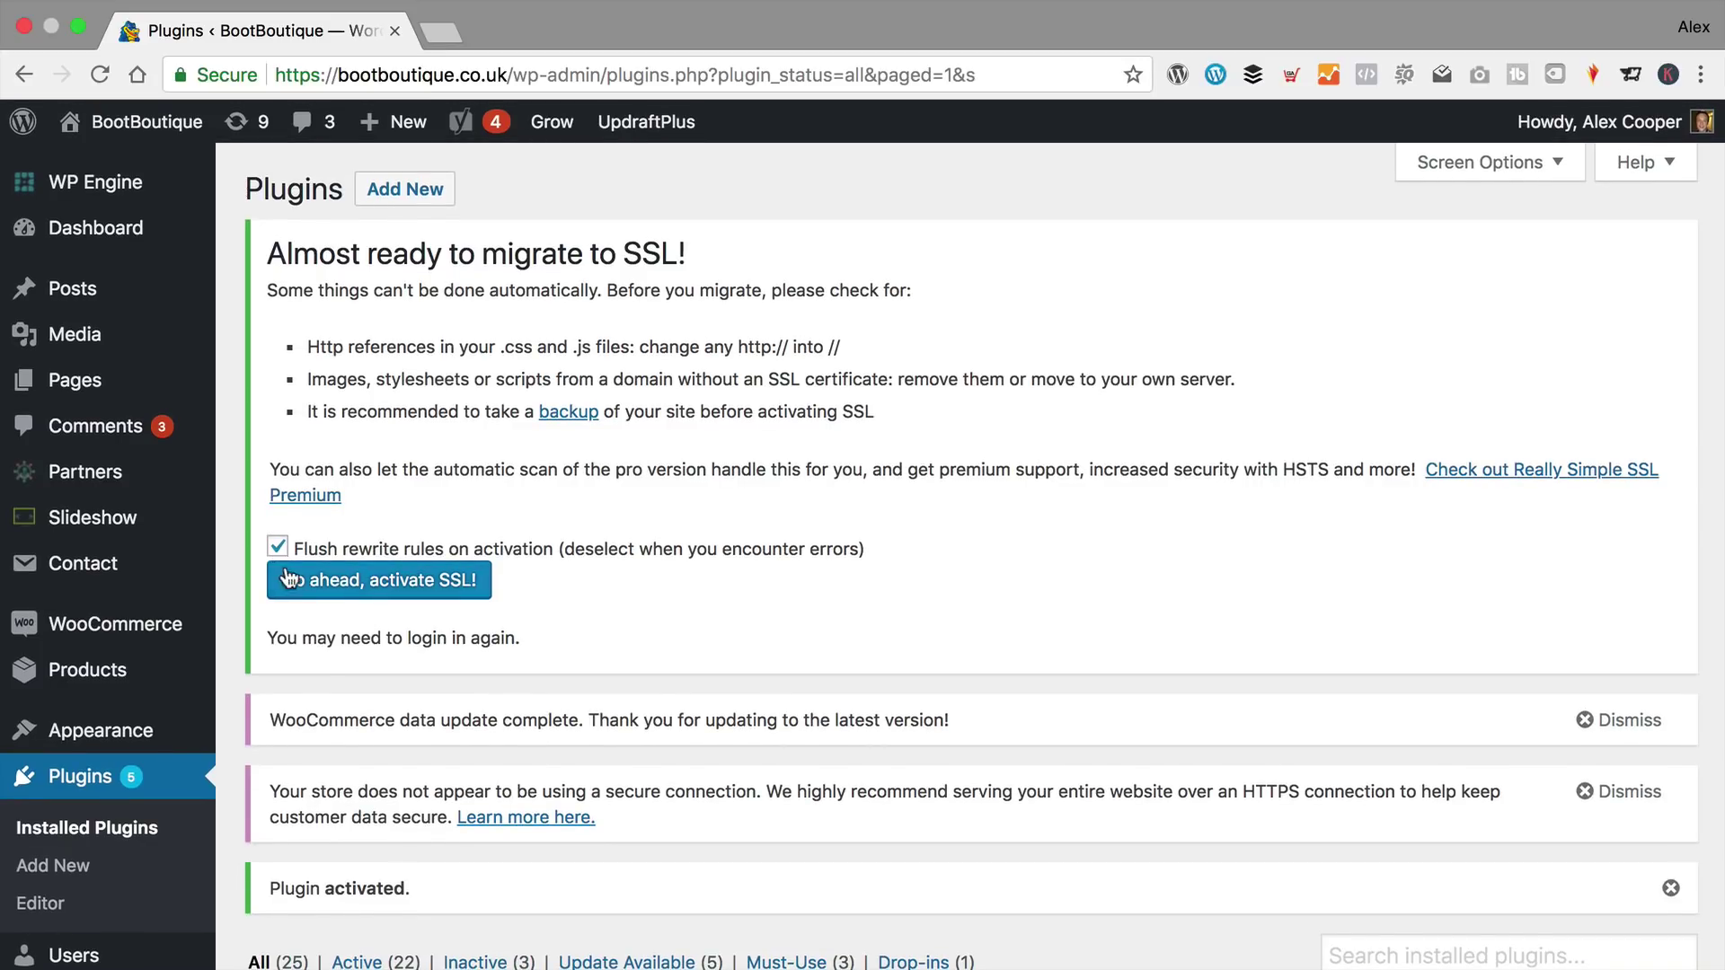
Activate SSL for the site from the plugin's migration notice and read the resulting message.
{"action": "left_click", "coordinate": [383, 583]}
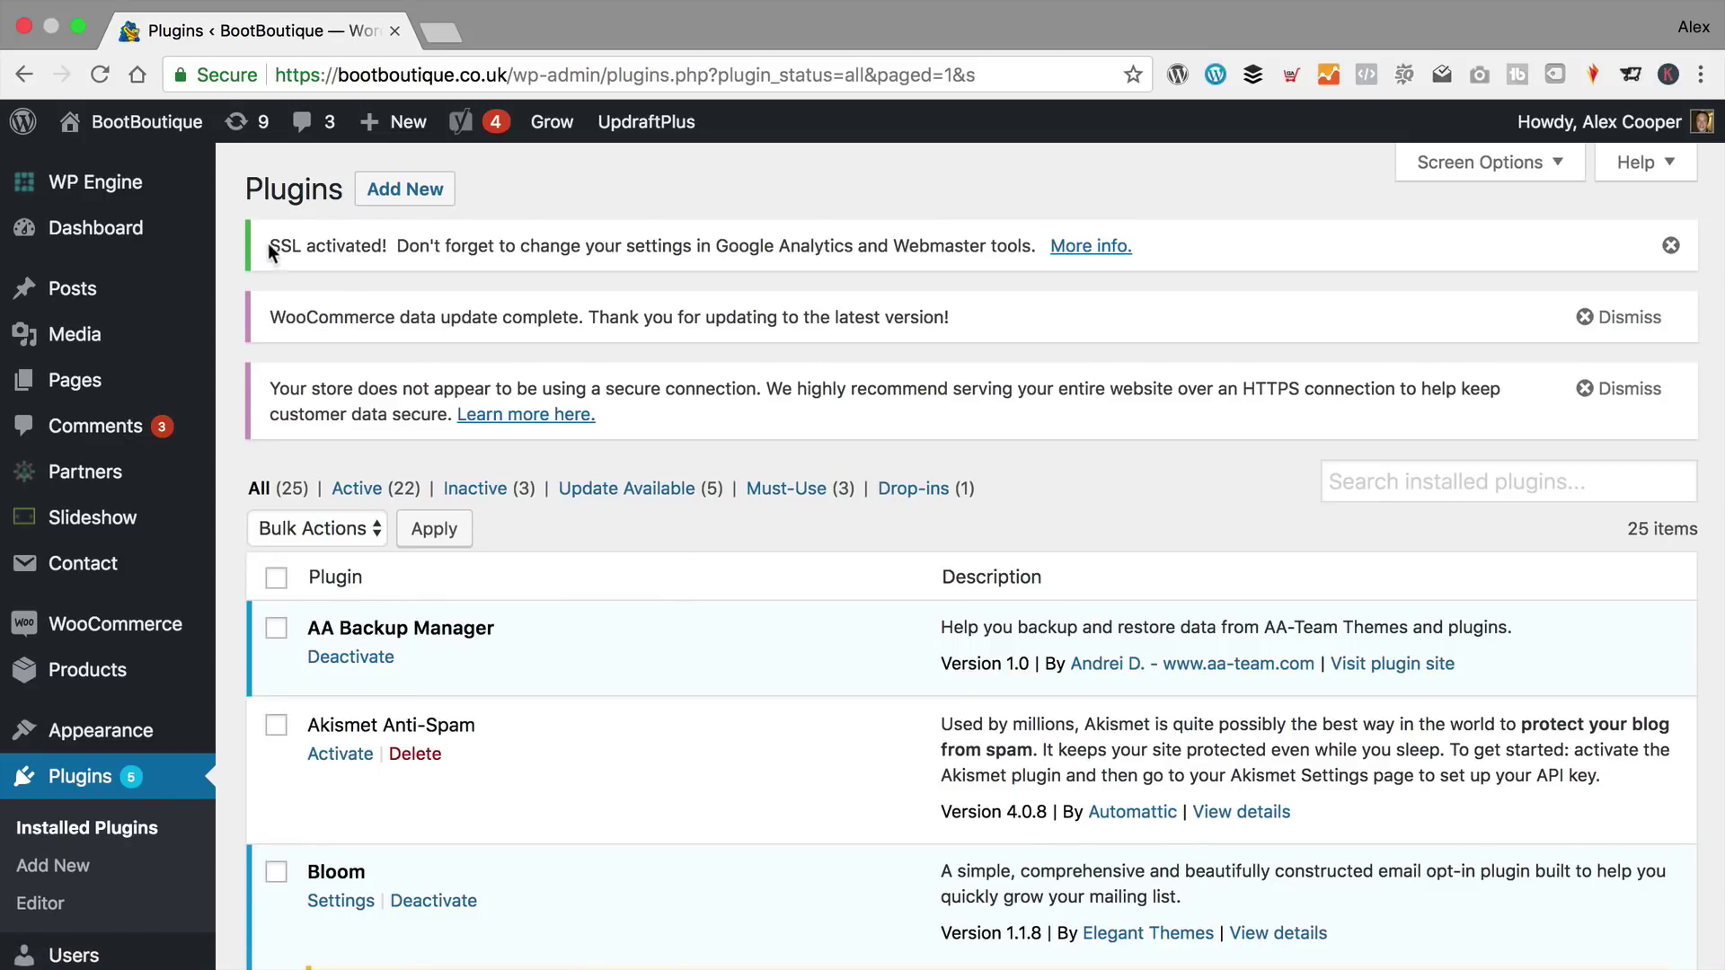
{"action": "left_click_drag", "start_coordinate": [272, 248], "coordinate": [1022, 250]}
{"action": "left_click", "coordinate": [1022, 250]}
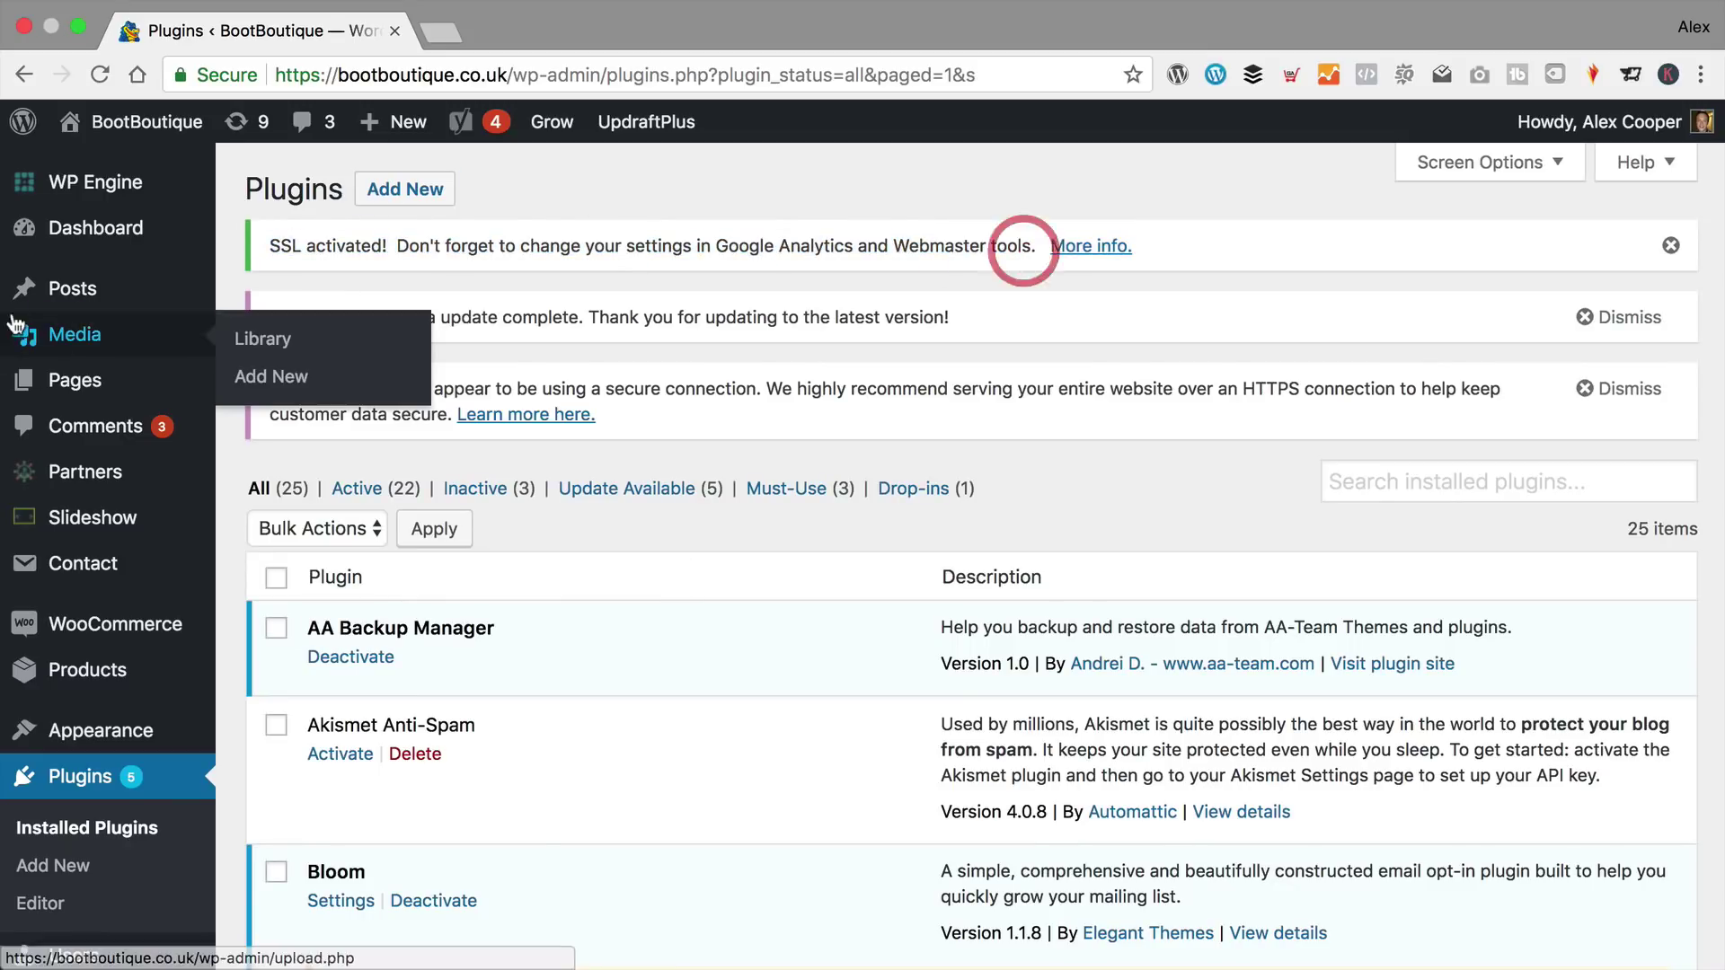
{"action": "mouse_move", "coordinate": [157, 121]}
{"action": "left_click", "coordinate": [185, 173]}
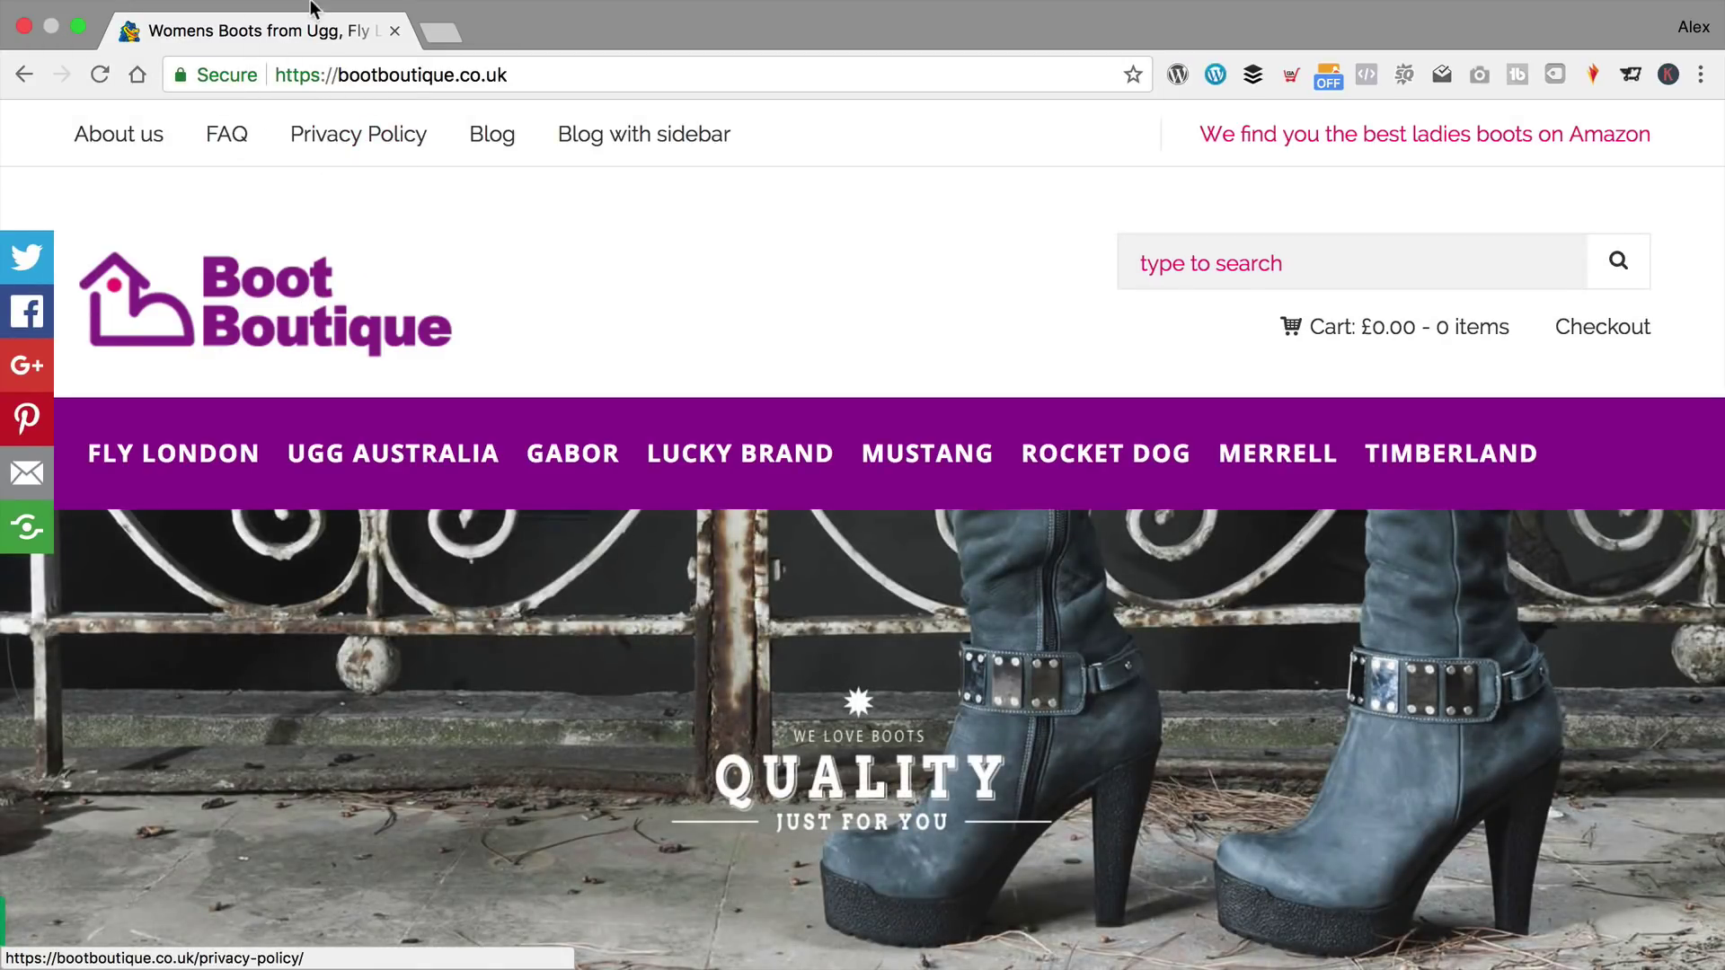
{"action": "left_click", "coordinate": [314, 72]}
{"action": "key", "text": "Home"}
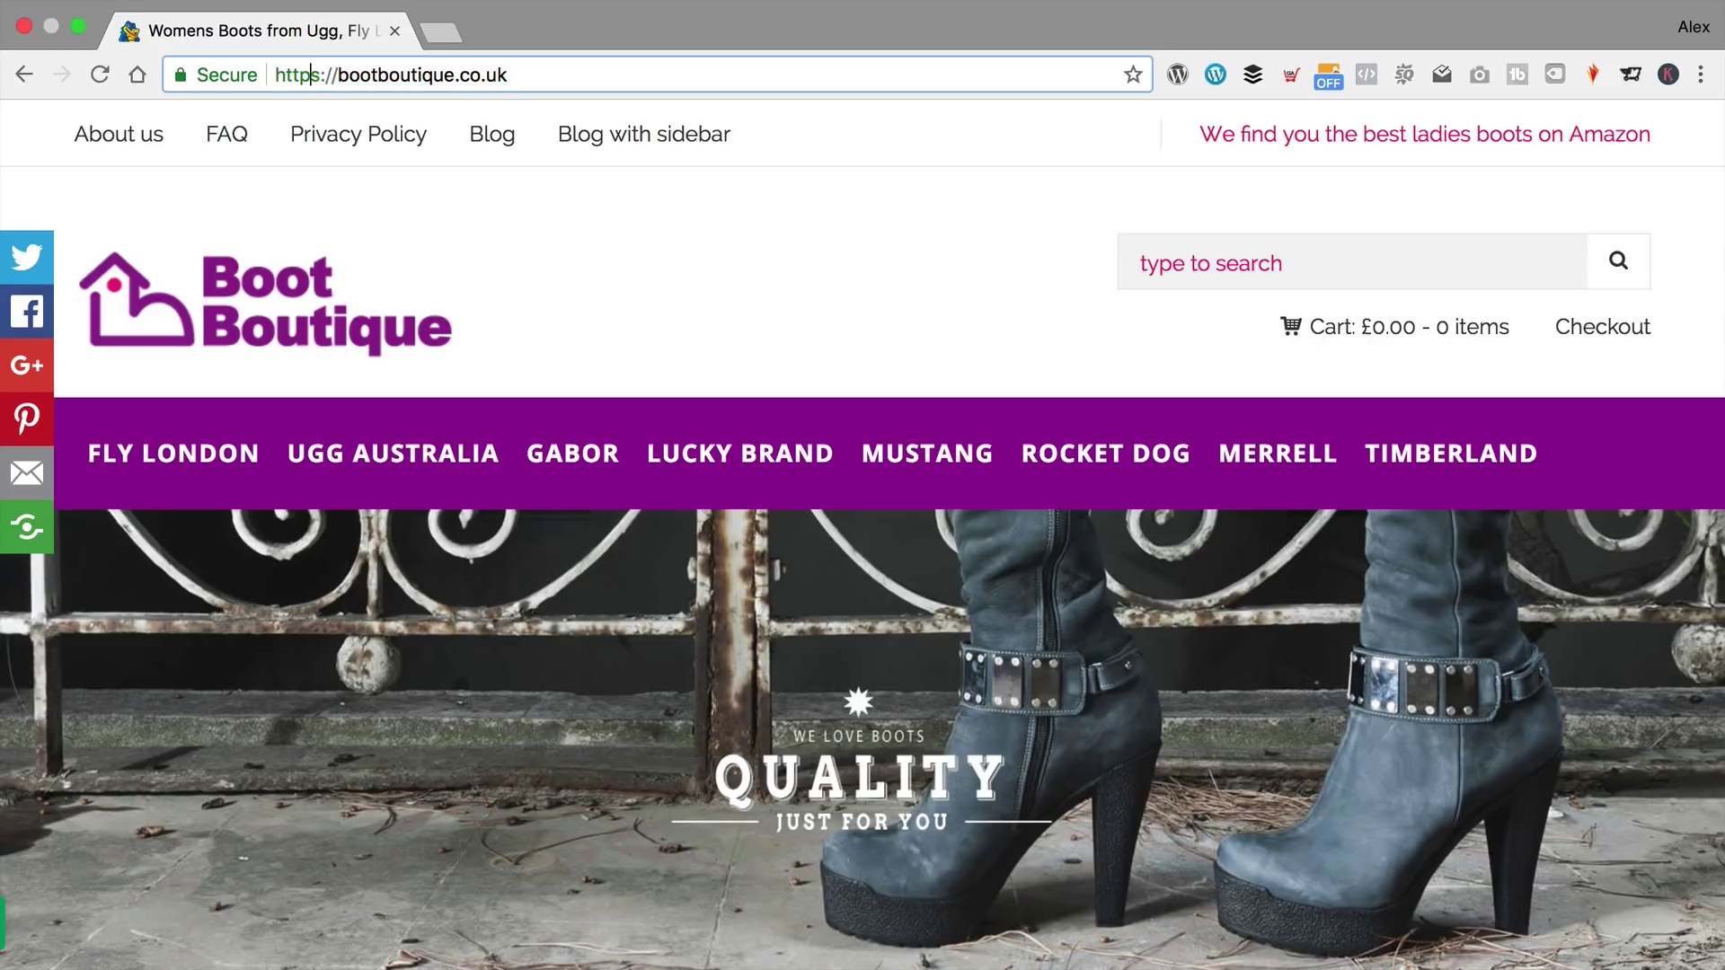
{"action": "key", "text": "Right"}
{"action": "key", "text": "Right"}
{"action": "key", "text": "Right"}
{"action": "key", "text": "Right"}
{"action": "key", "text": "Right"}
{"action": "key", "text": "BackSpace"}
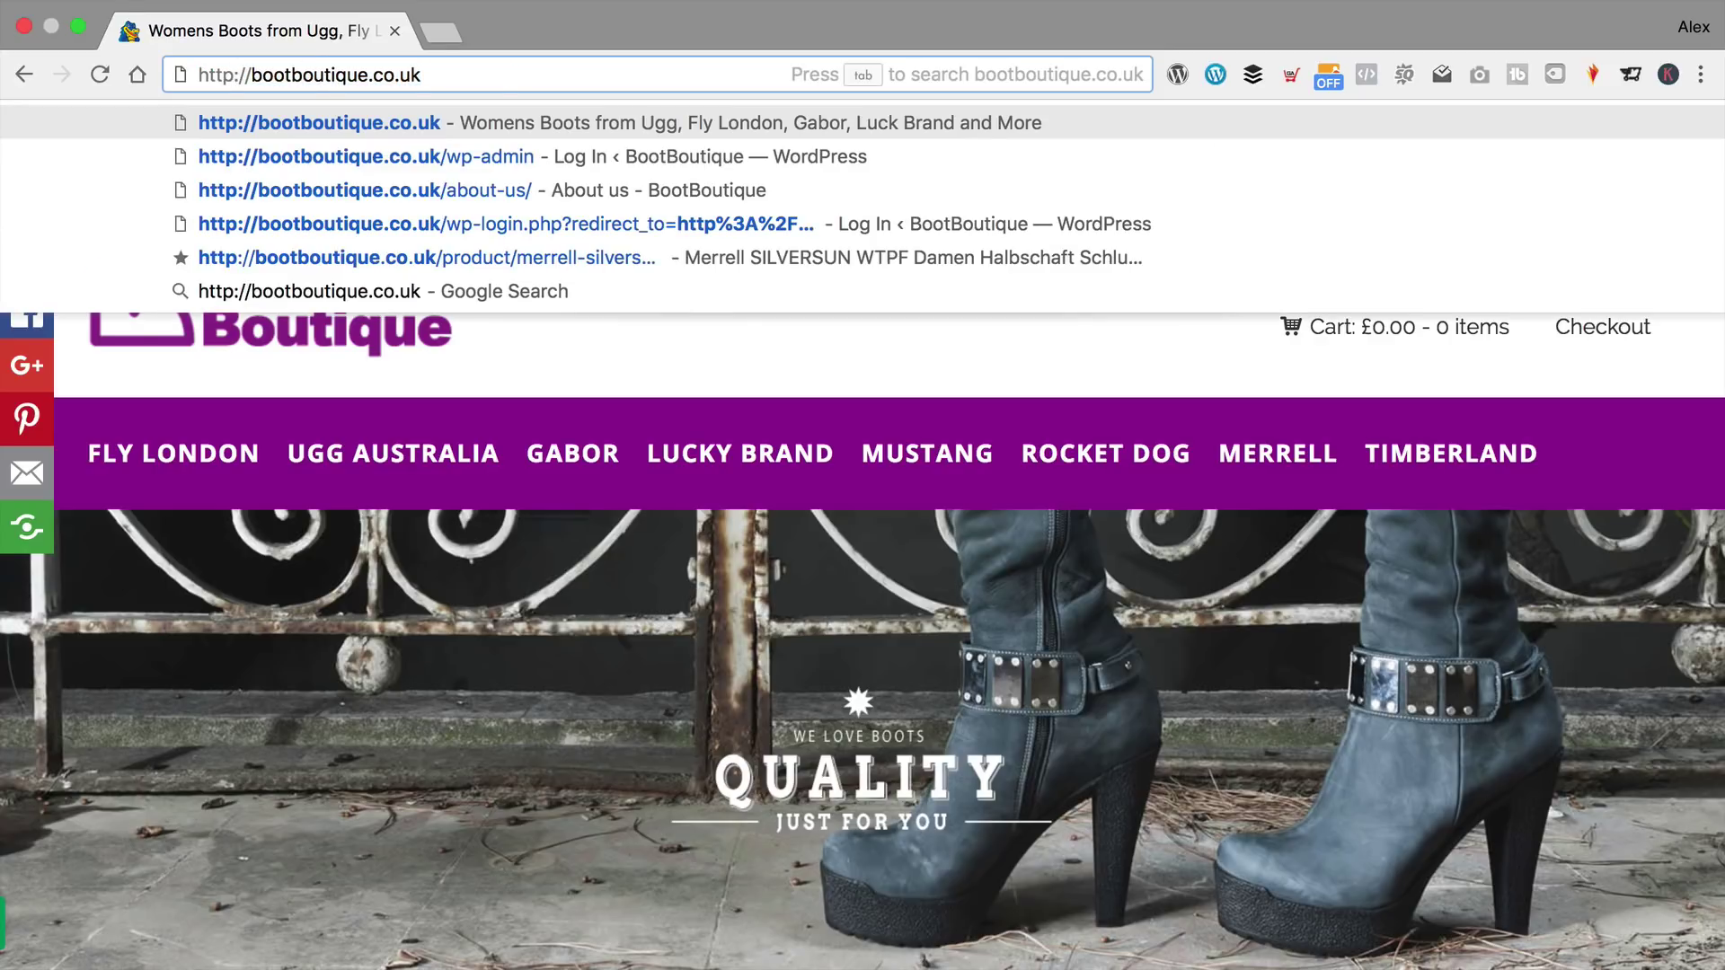
{"action": "key", "text": "Return"}
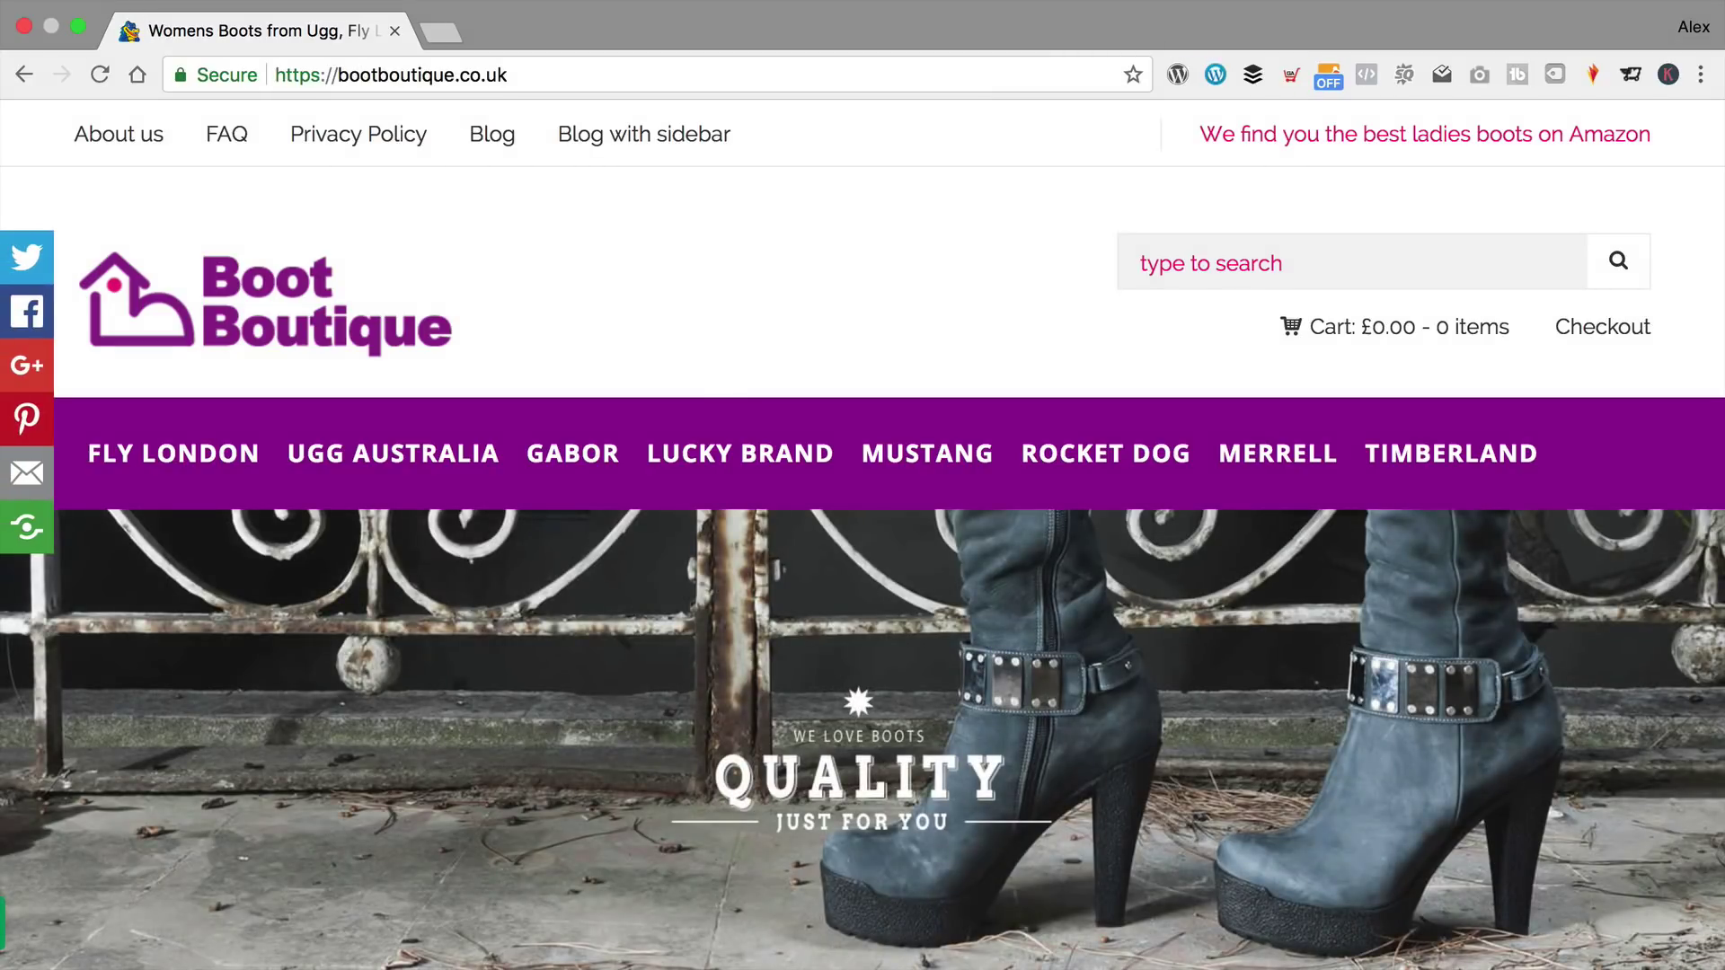
Open the site's FAQ page and check its content and whether its address uses HTTPS.
{"action": "left_click", "coordinate": [227, 133]}
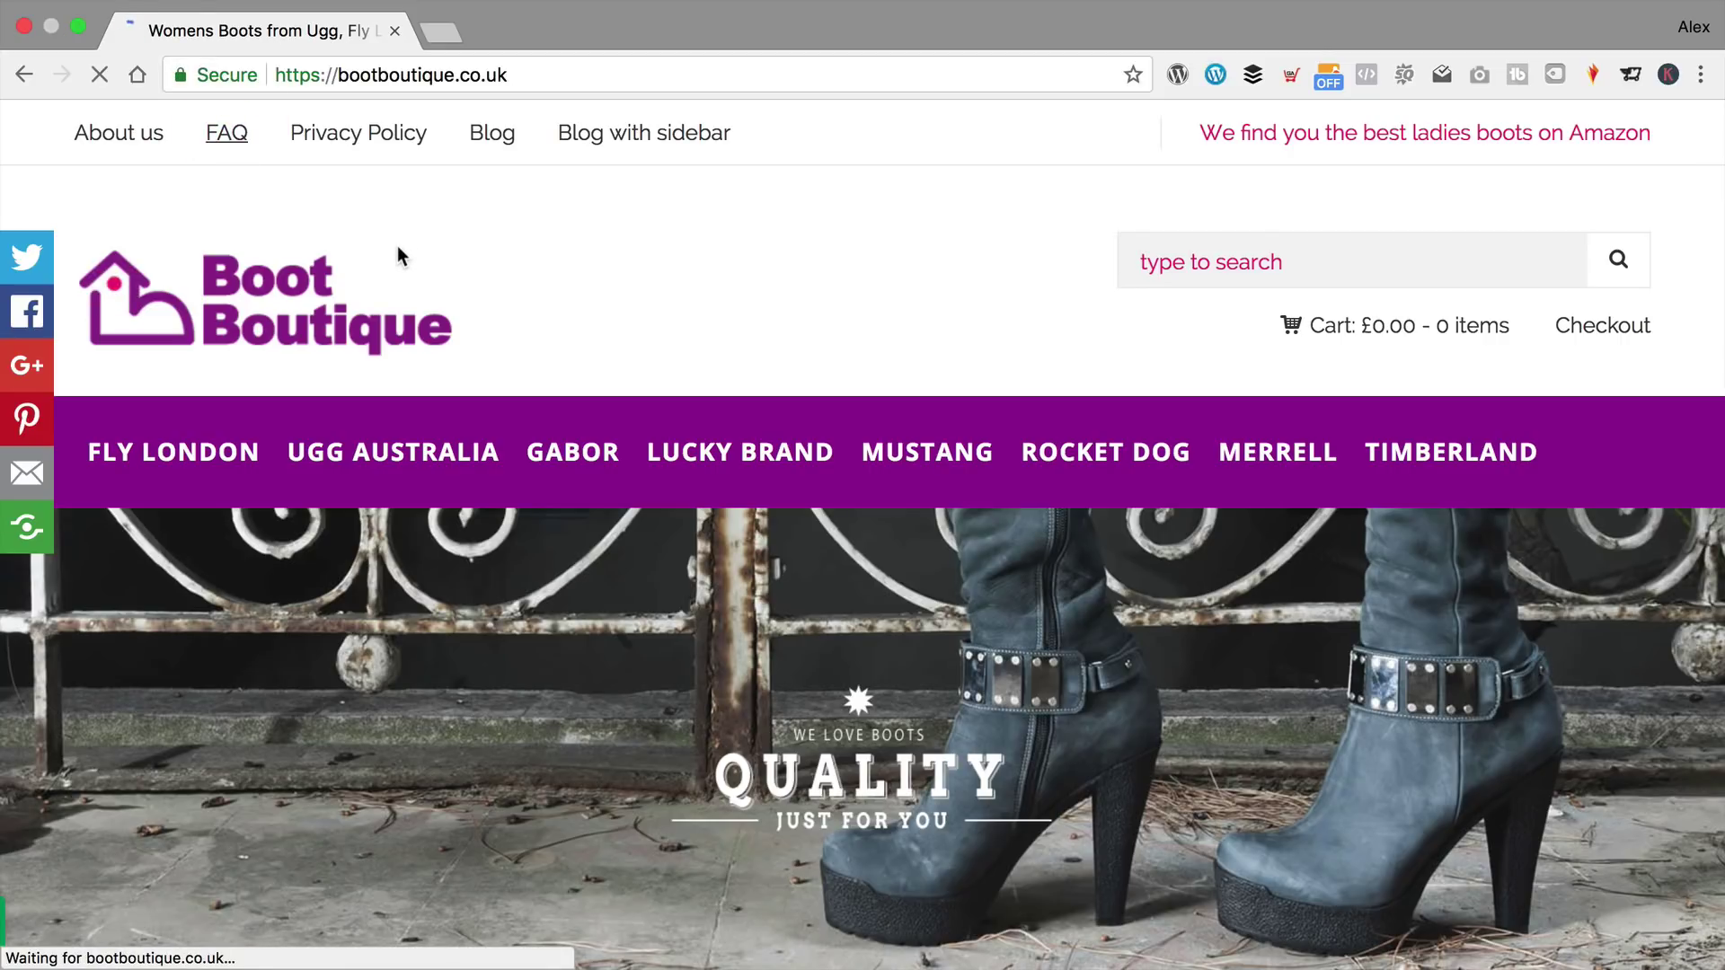
{"action": "scroll", "coordinate": [399, 255], "scroll_direction": "down", "scroll_amount": 10}
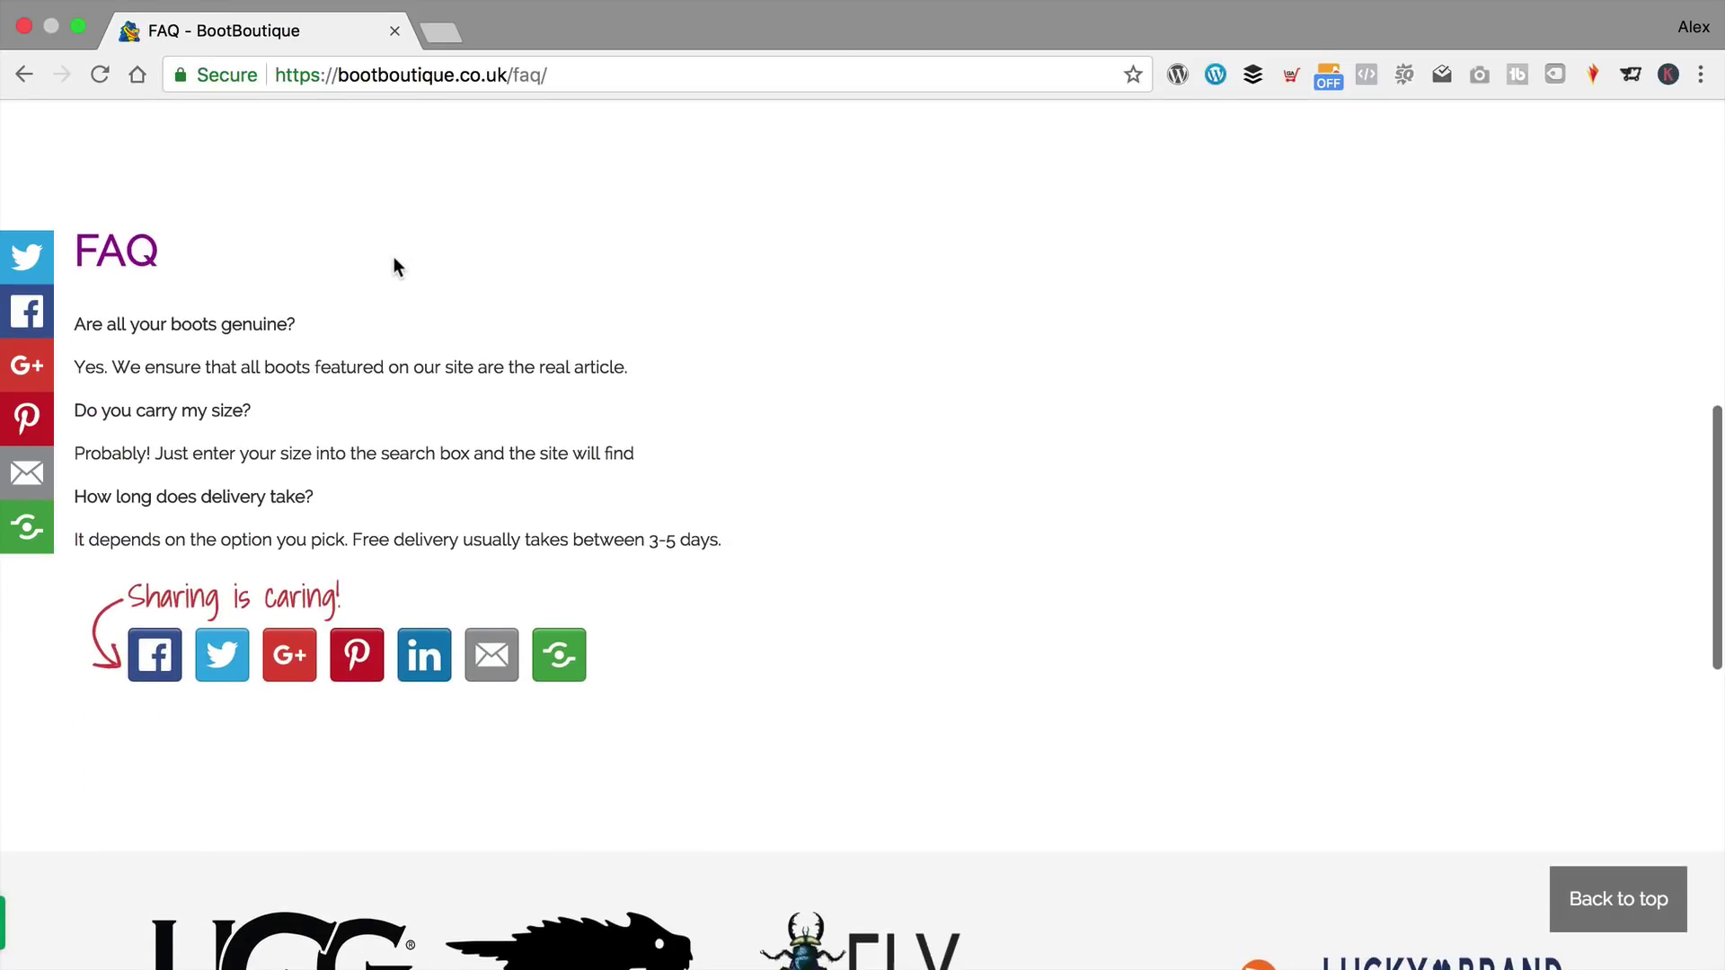
{"action": "scroll", "coordinate": [393, 256], "scroll_direction": "up", "scroll_amount": 10}
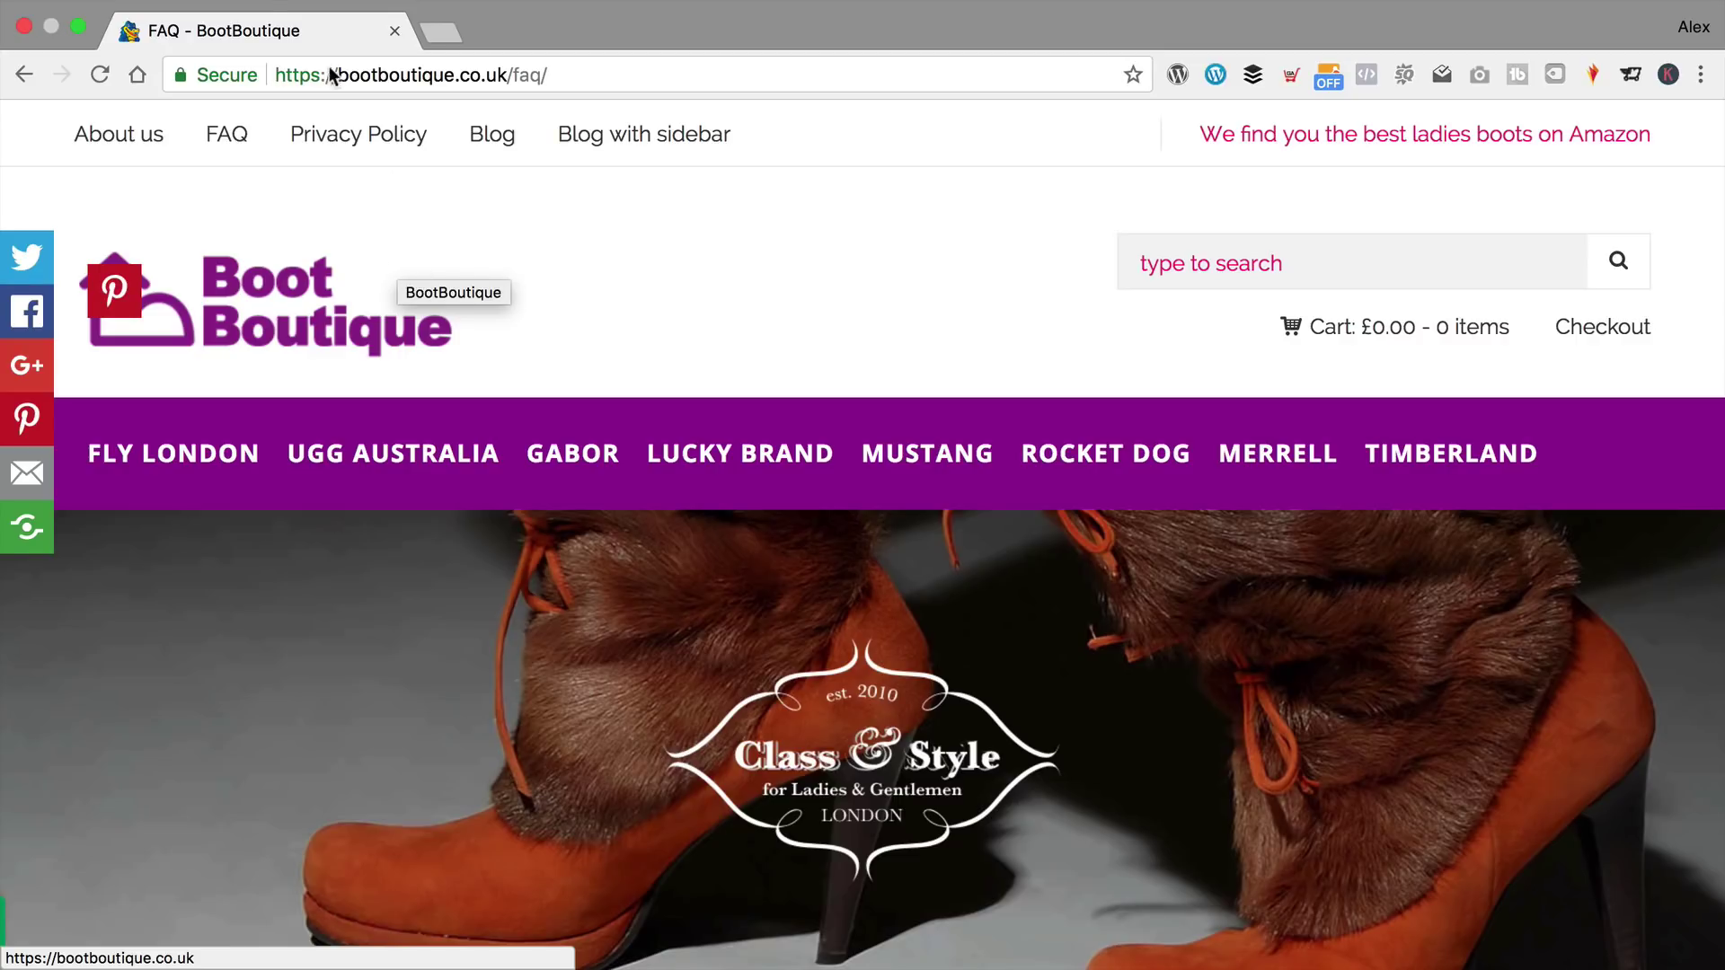
Go to Google Analytics and open the admin Property Settings of the bootboutique.co.uk property.
{"action": "left_click", "coordinate": [405, 72]}
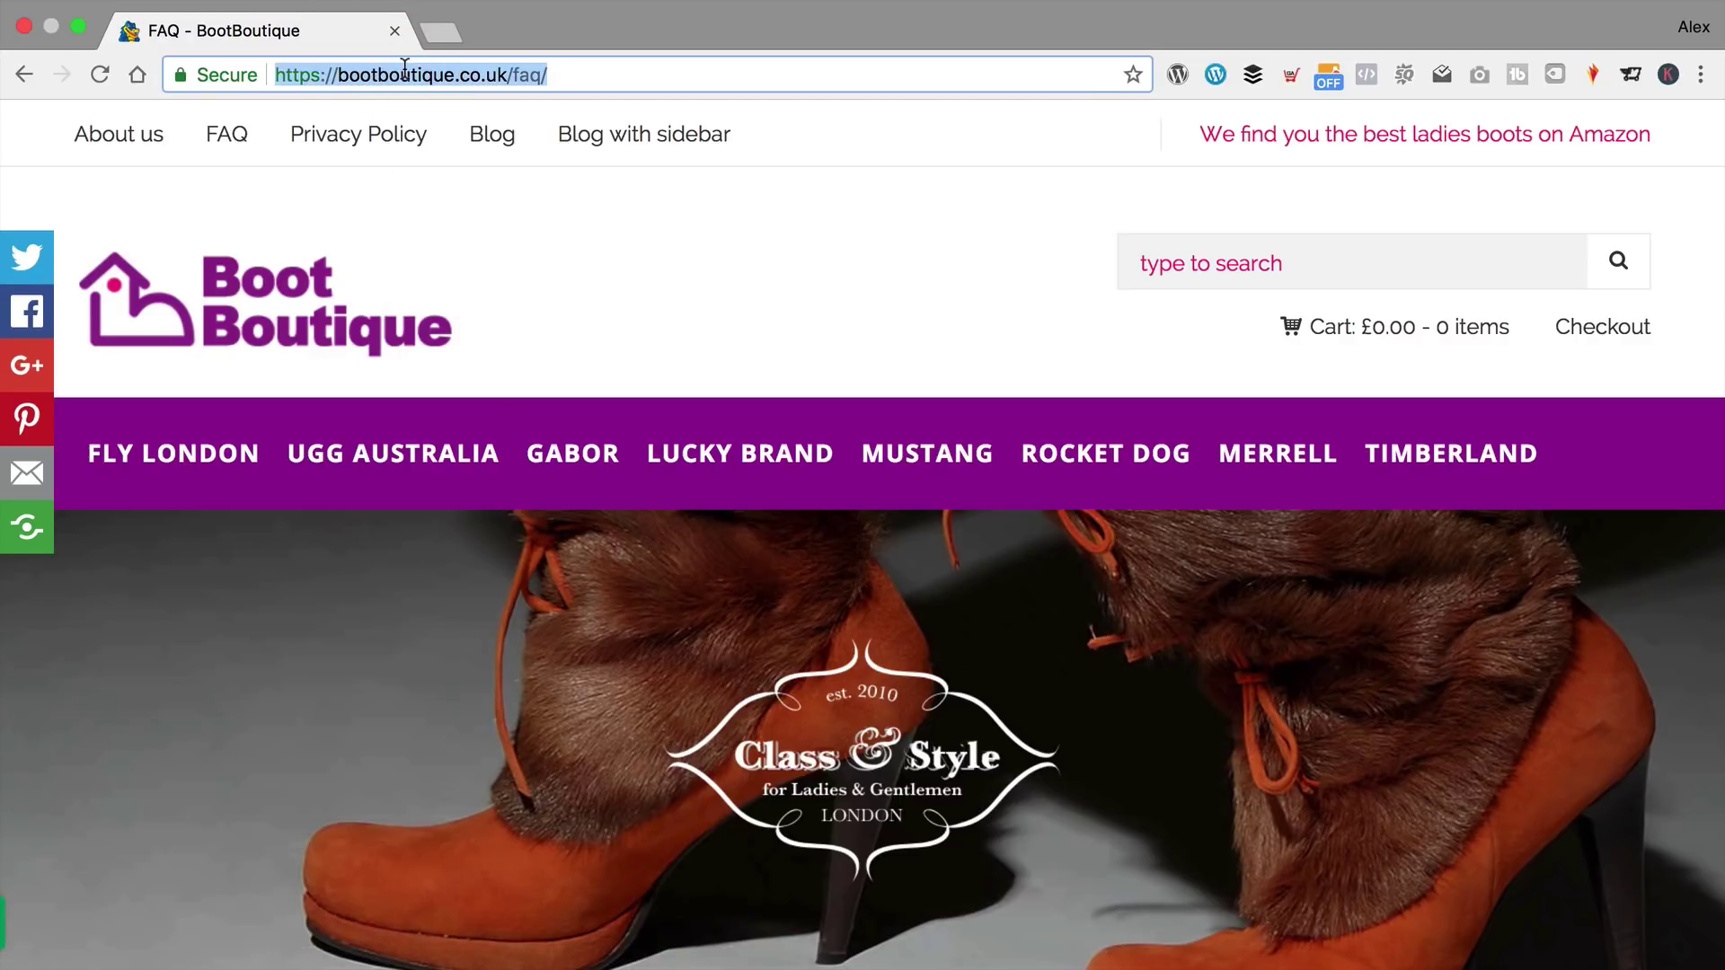
{"action": "type", "text": "anal"}
{"action": "key", "text": "Return"}
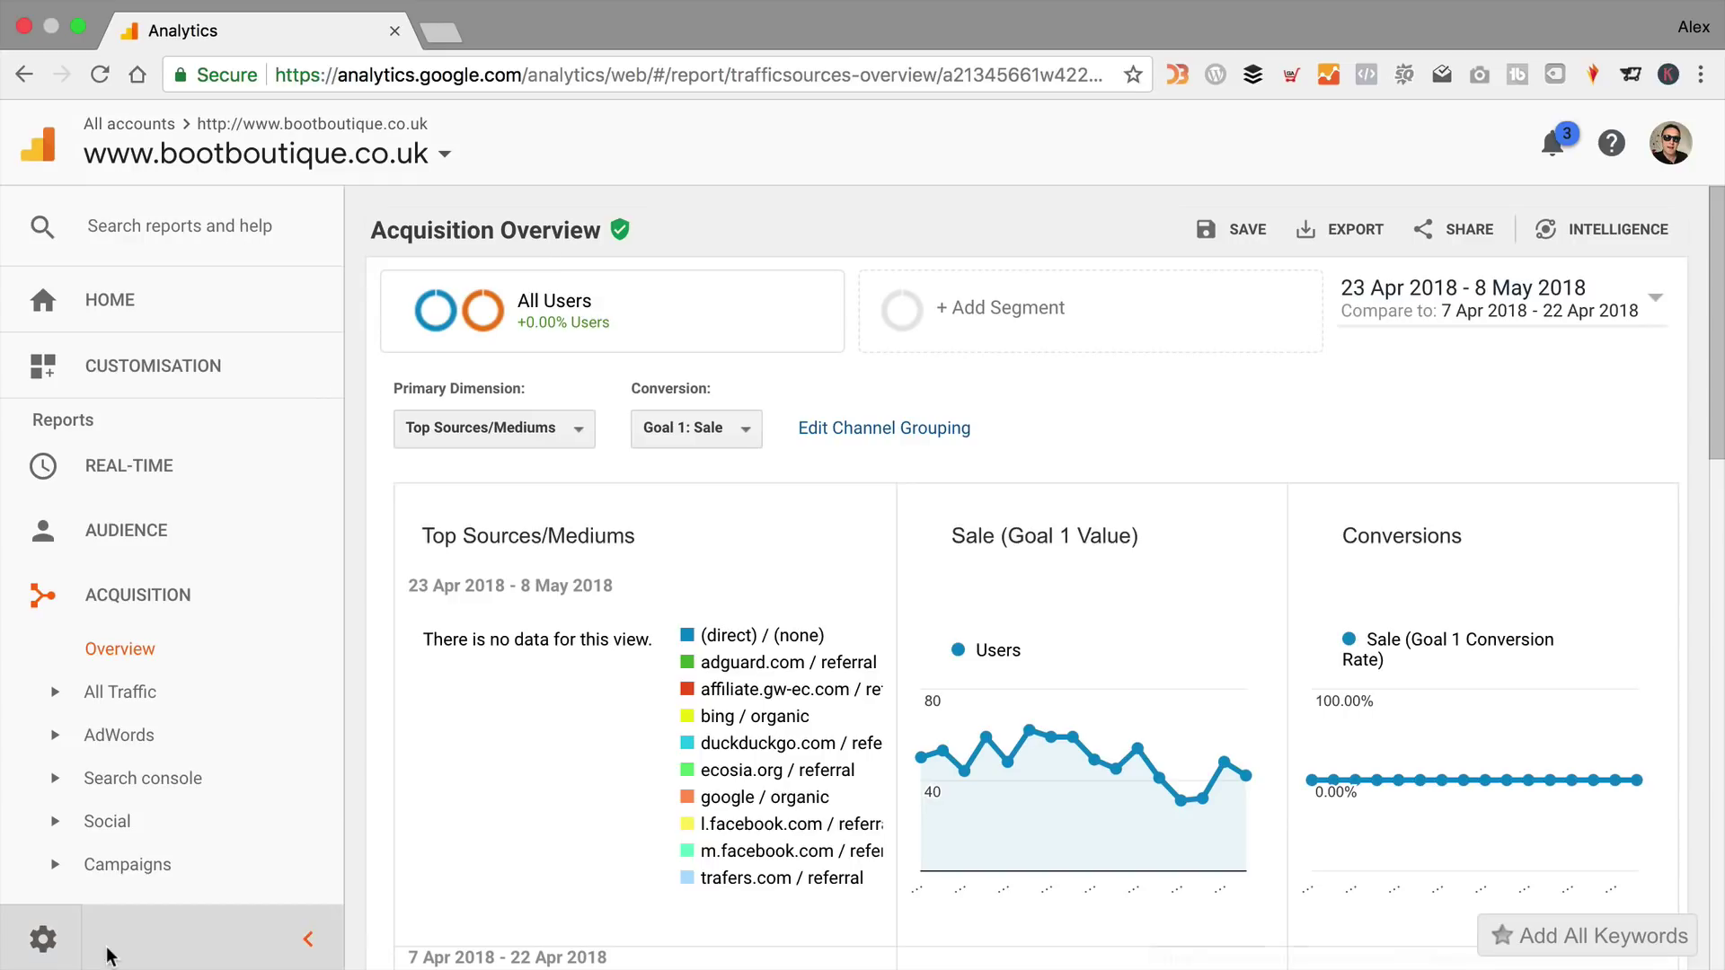
{"action": "left_click", "coordinate": [42, 939]}
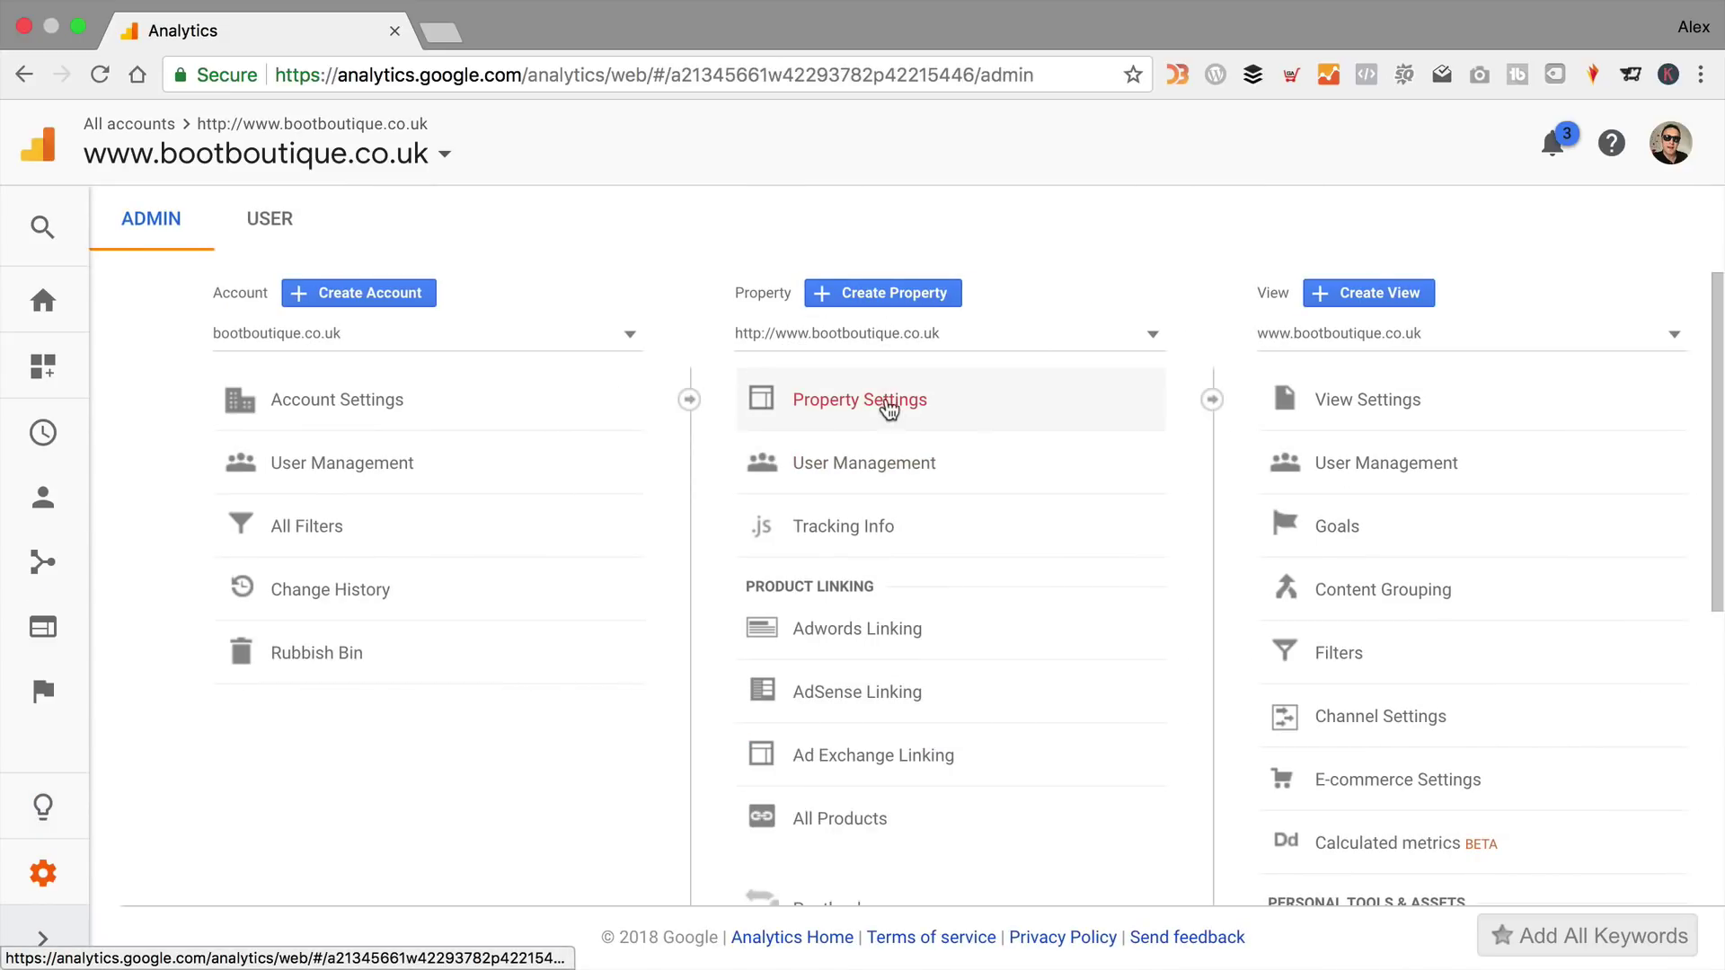
{"action": "left_click", "coordinate": [926, 414]}
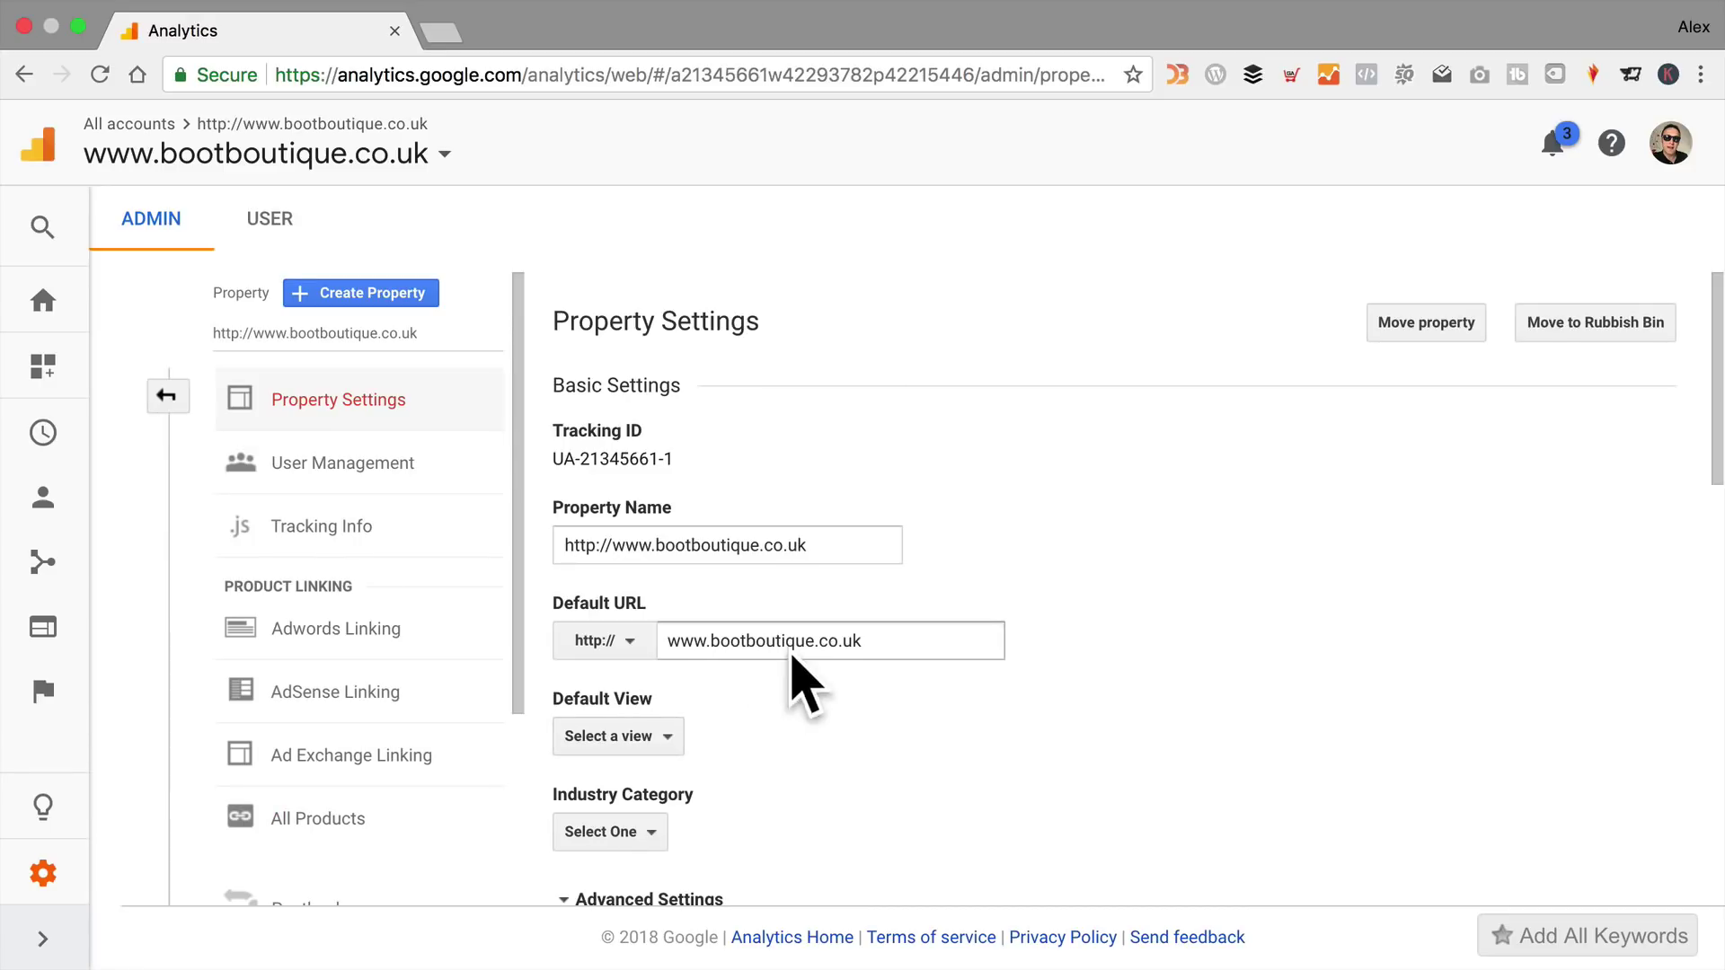
{"action": "left_click", "coordinate": [627, 643]}
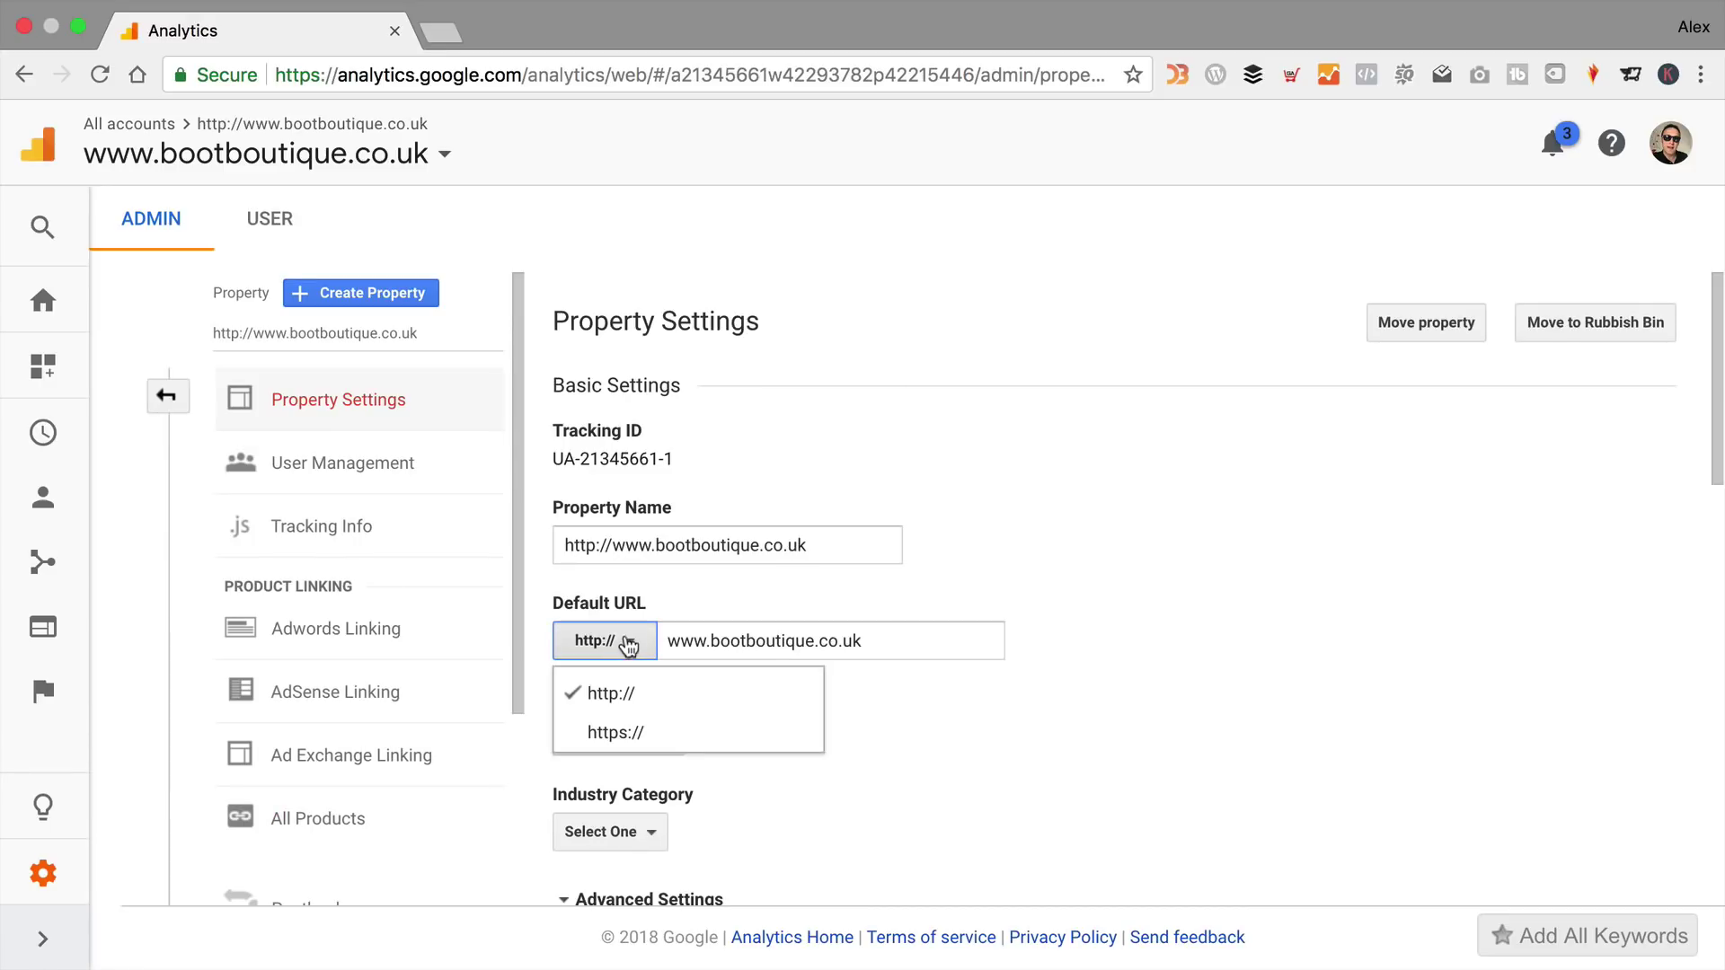
{"action": "left_click", "coordinate": [654, 735]}
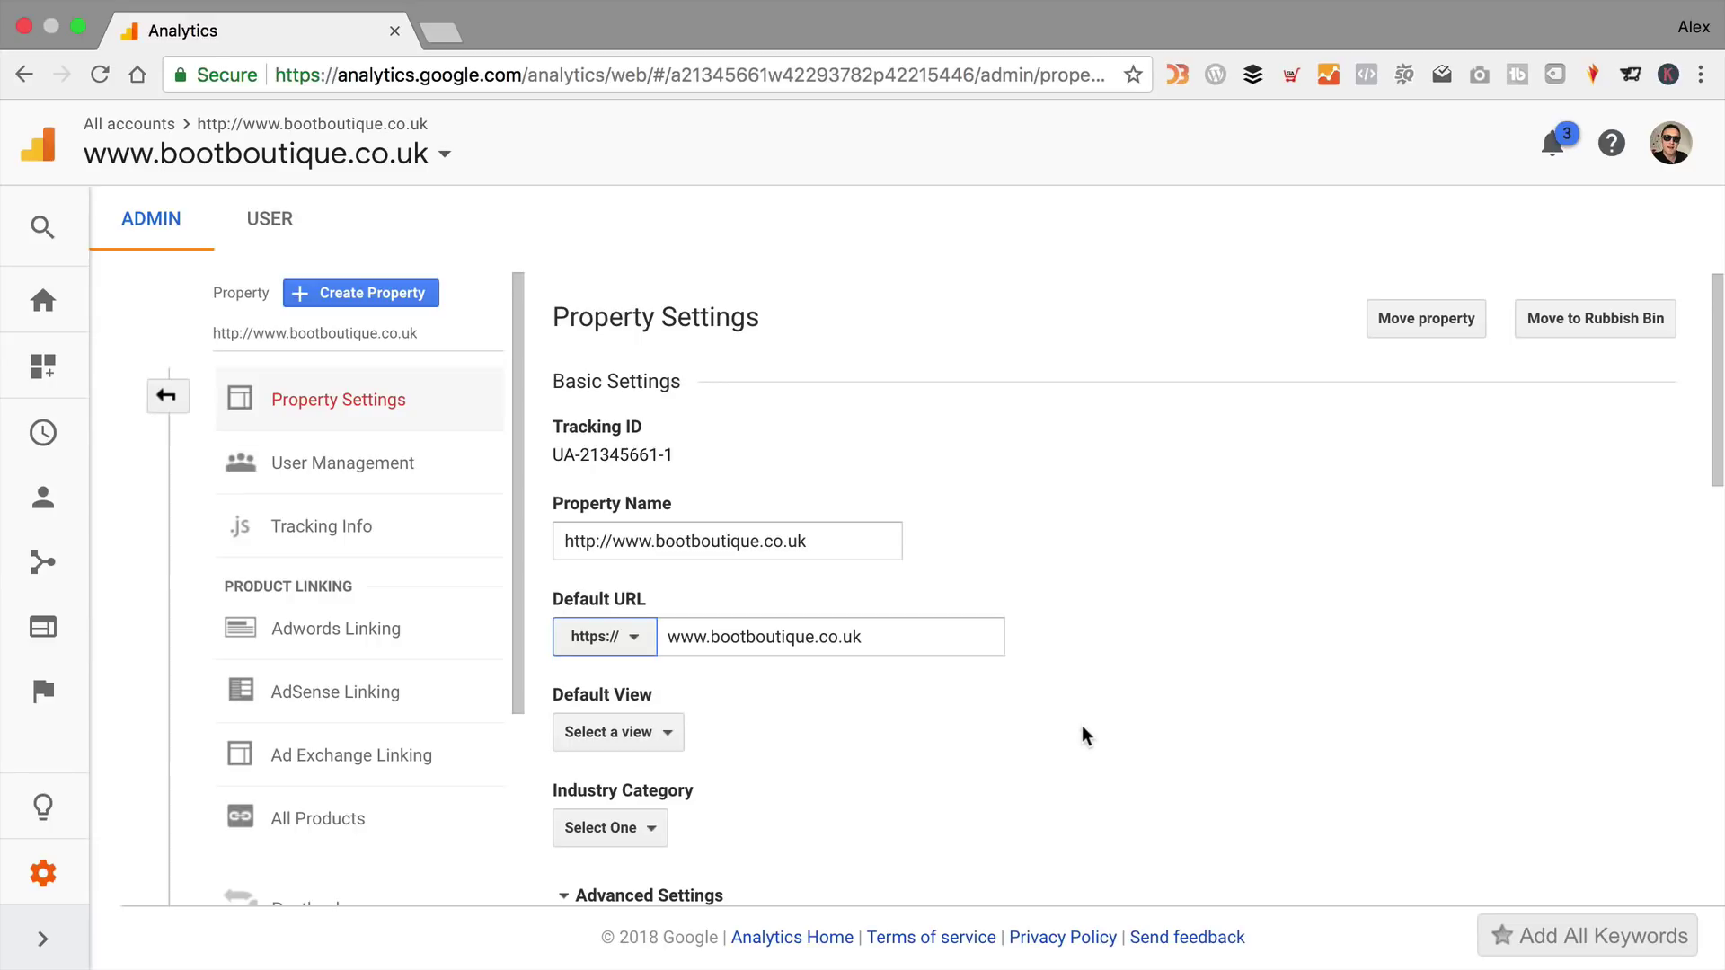
{"action": "scroll", "coordinate": [1069, 647], "scroll_direction": "down", "scroll_amount": 5}
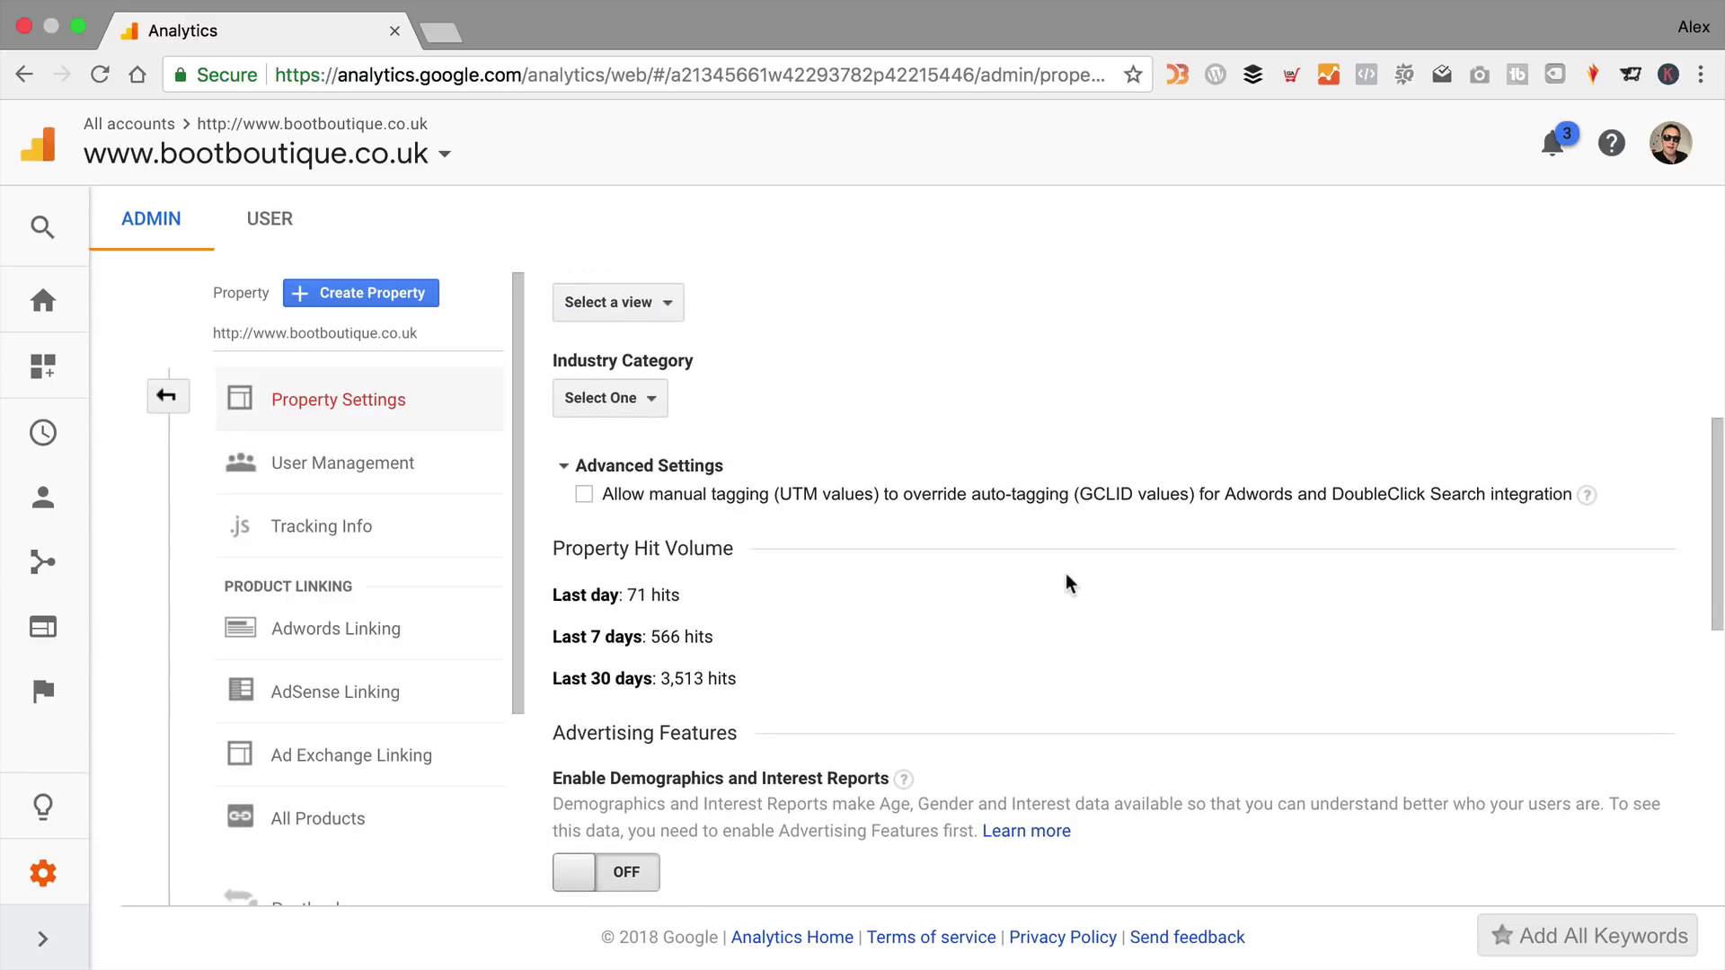
{"action": "scroll", "coordinate": [1065, 579], "scroll_direction": "down", "scroll_amount": 7}
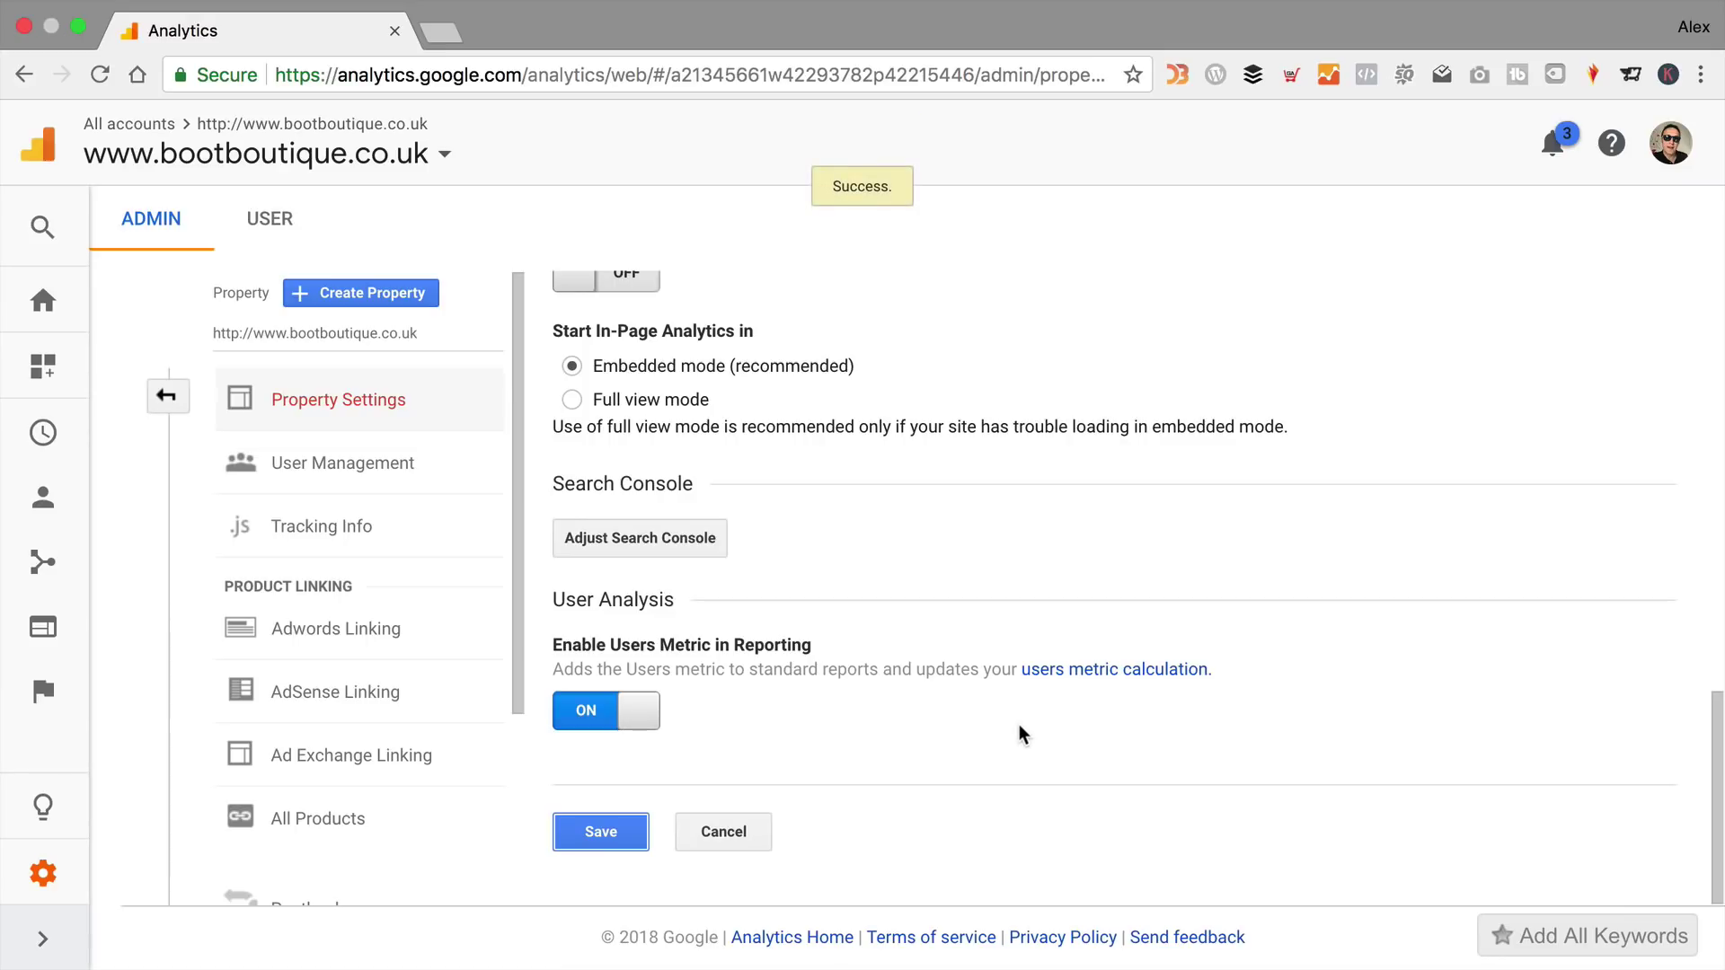
Go to google.com/webmasters and sign in to Google Search Console.
{"action": "left_click", "coordinate": [598, 75]}
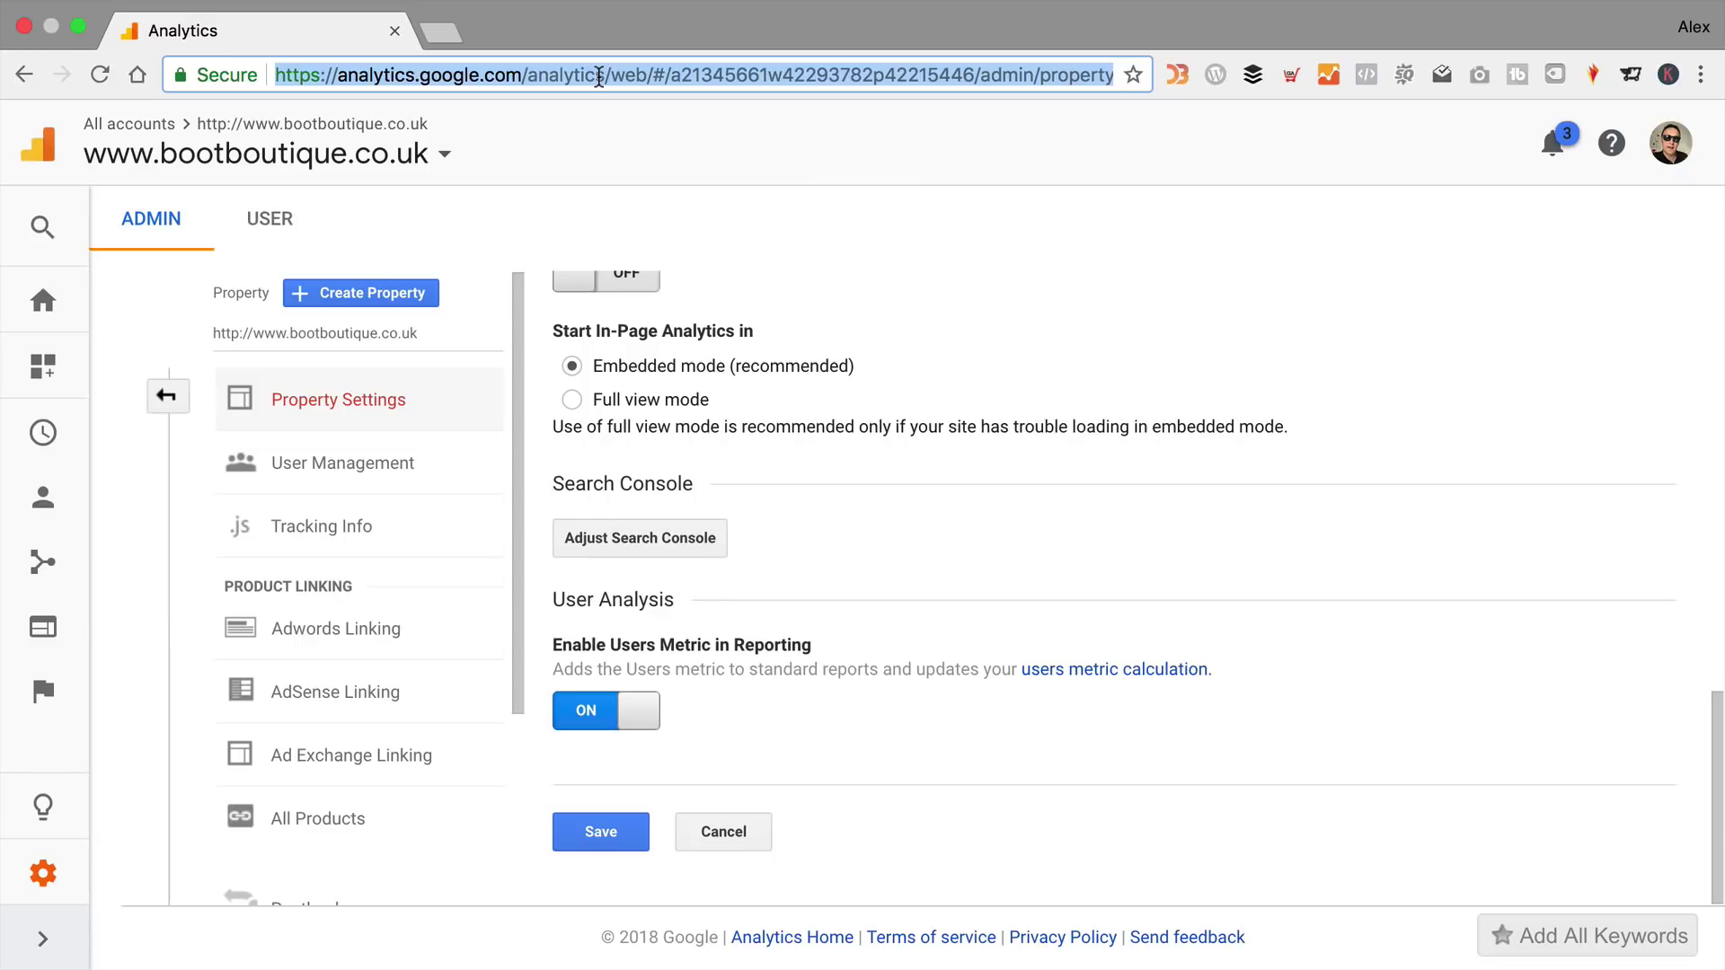
{"action": "type", "text": "webmaster"}
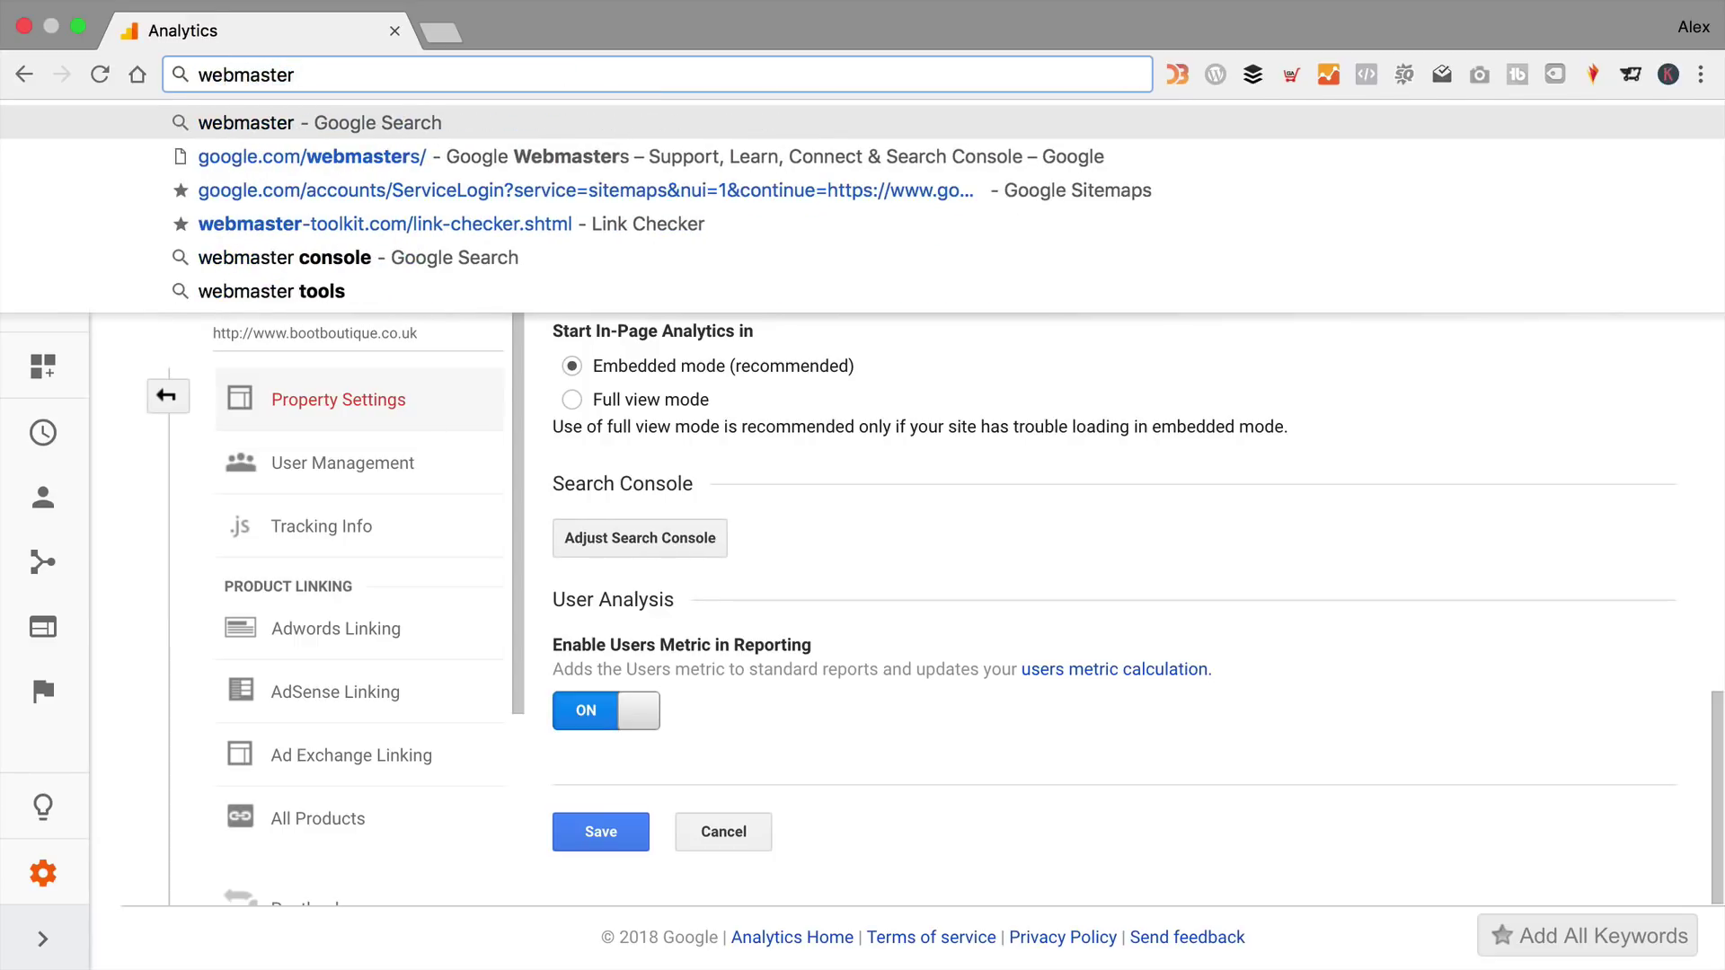
{"action": "key", "text": "Down"}
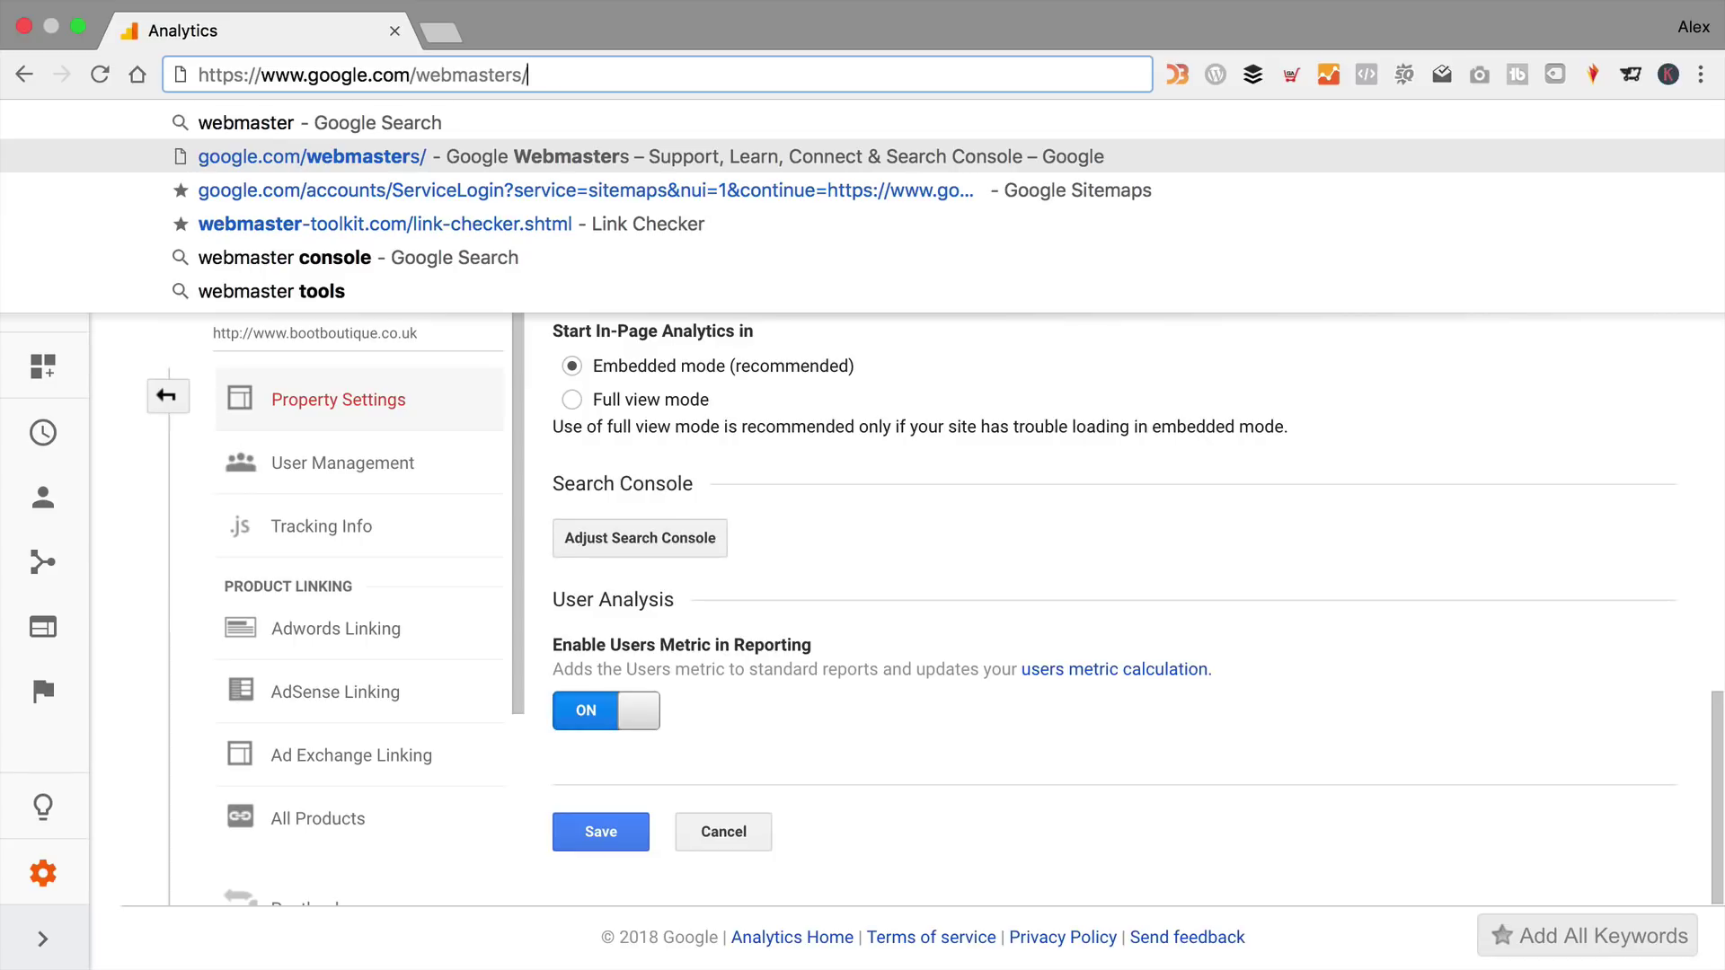
{"action": "key", "text": "Return"}
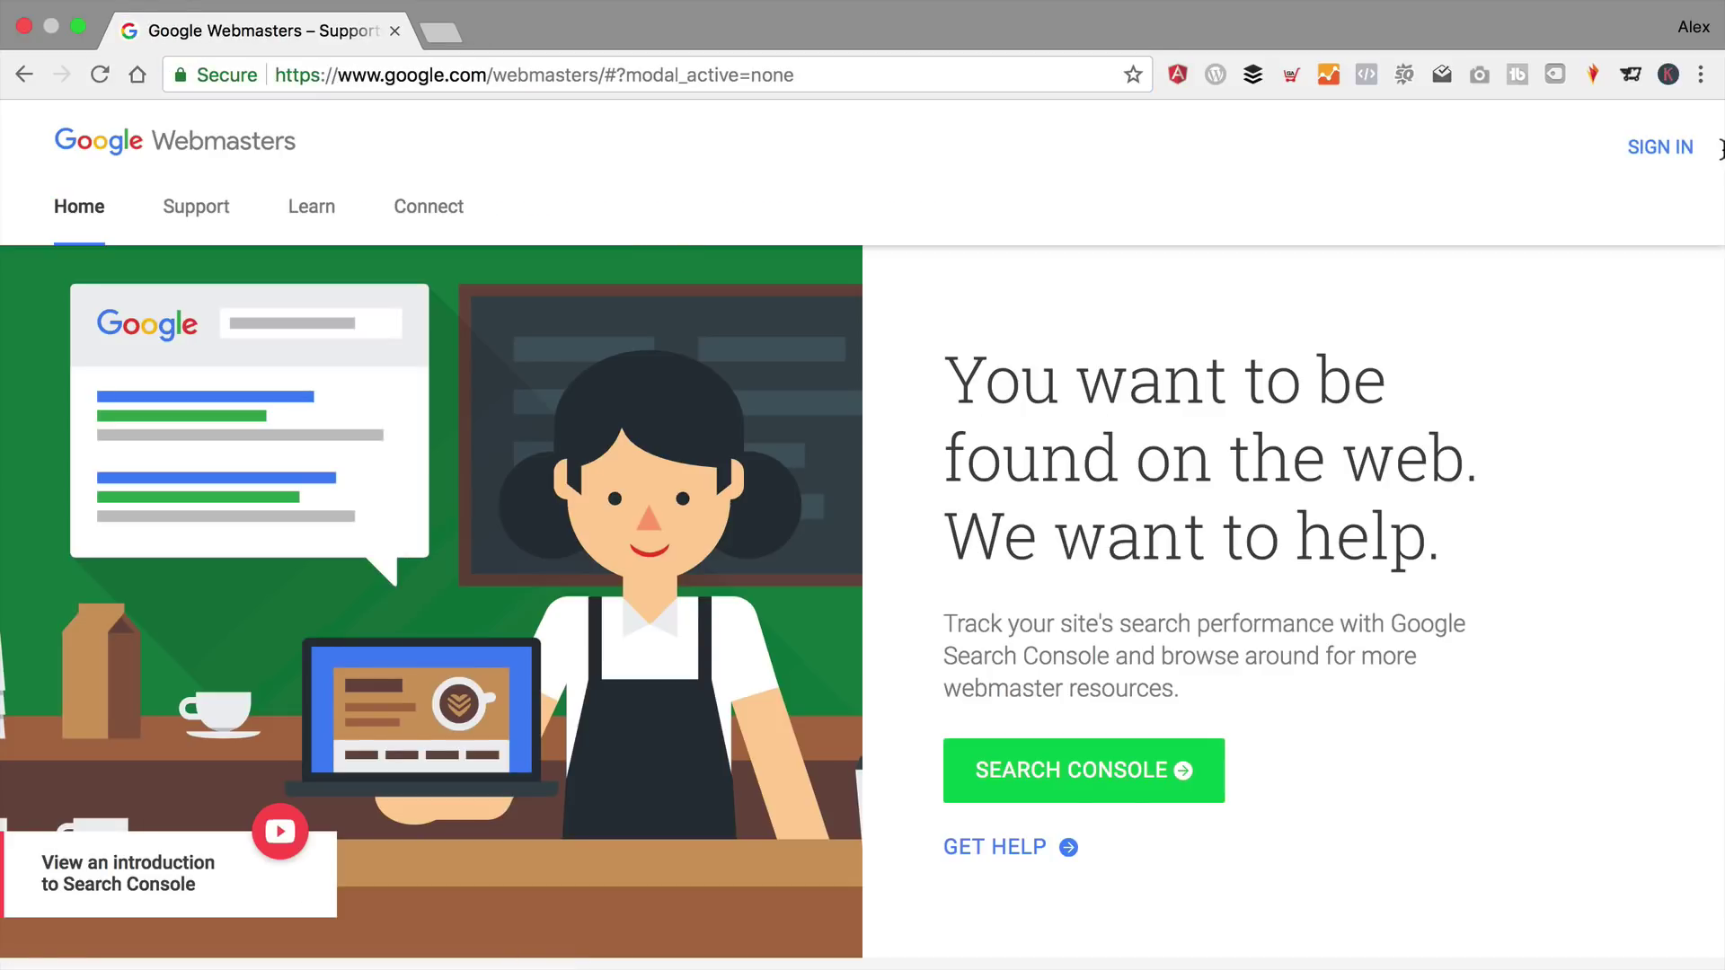
{"action": "left_click", "coordinate": [1683, 152]}
{"action": "scroll", "coordinate": [1069, 460], "scroll_direction": "down", "scroll_amount": 5}
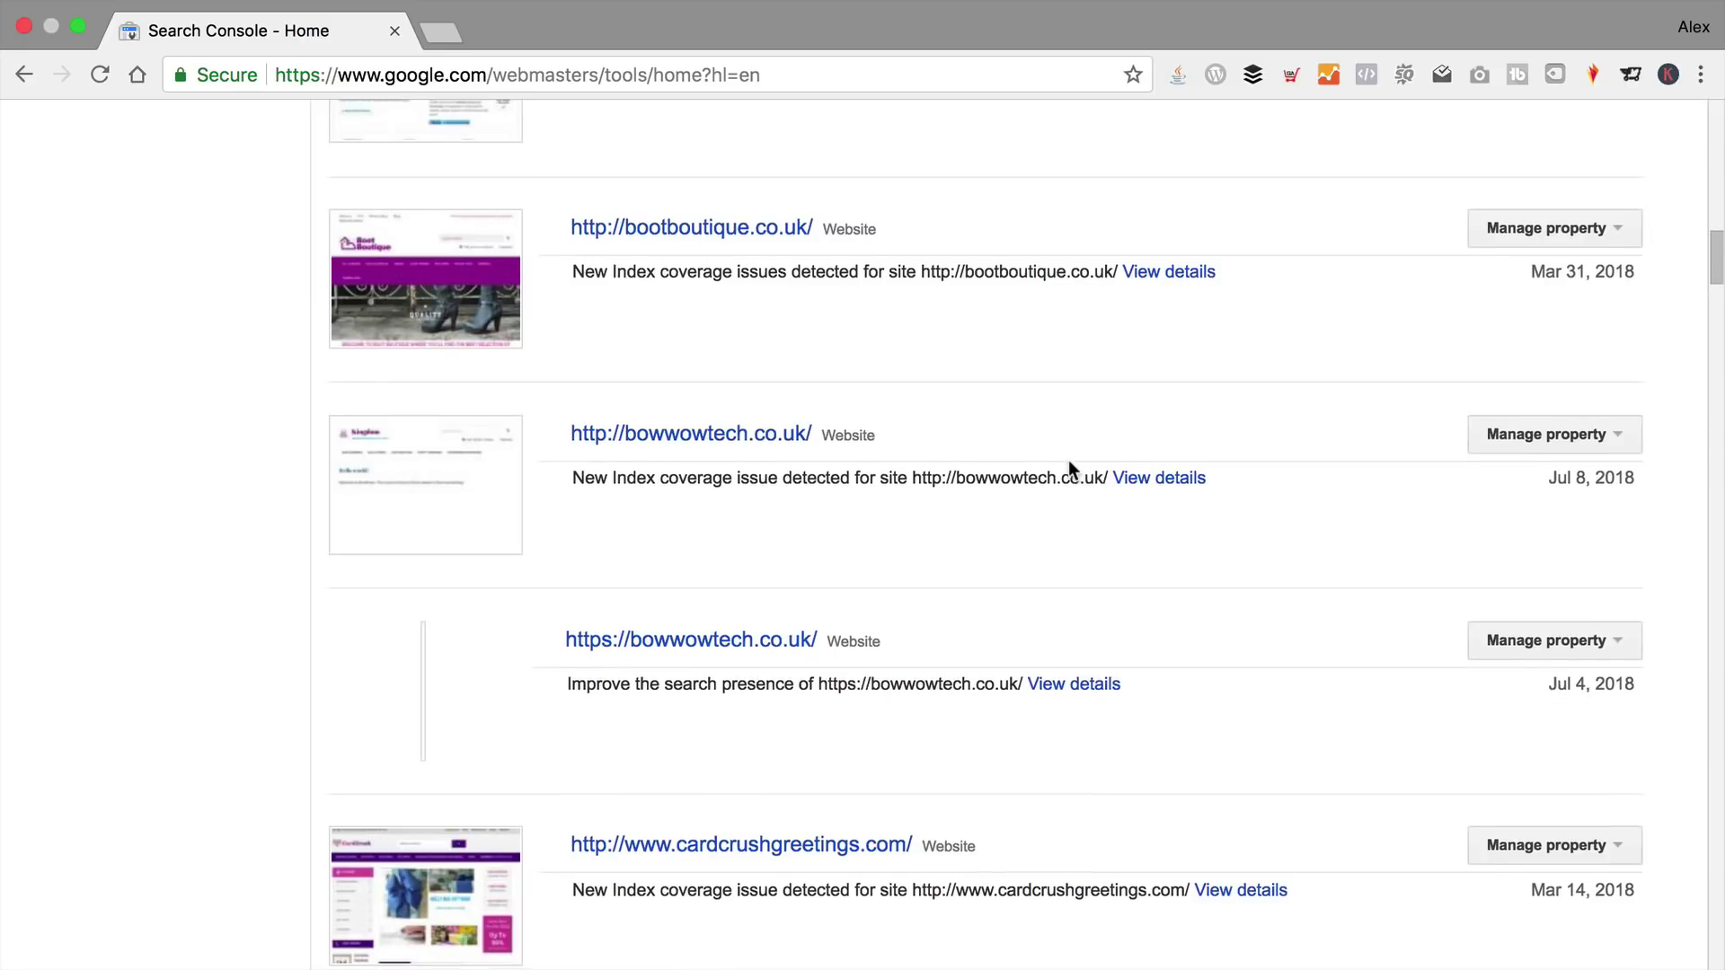
{"action": "scroll", "coordinate": [1069, 468], "scroll_direction": "down", "scroll_amount": 1}
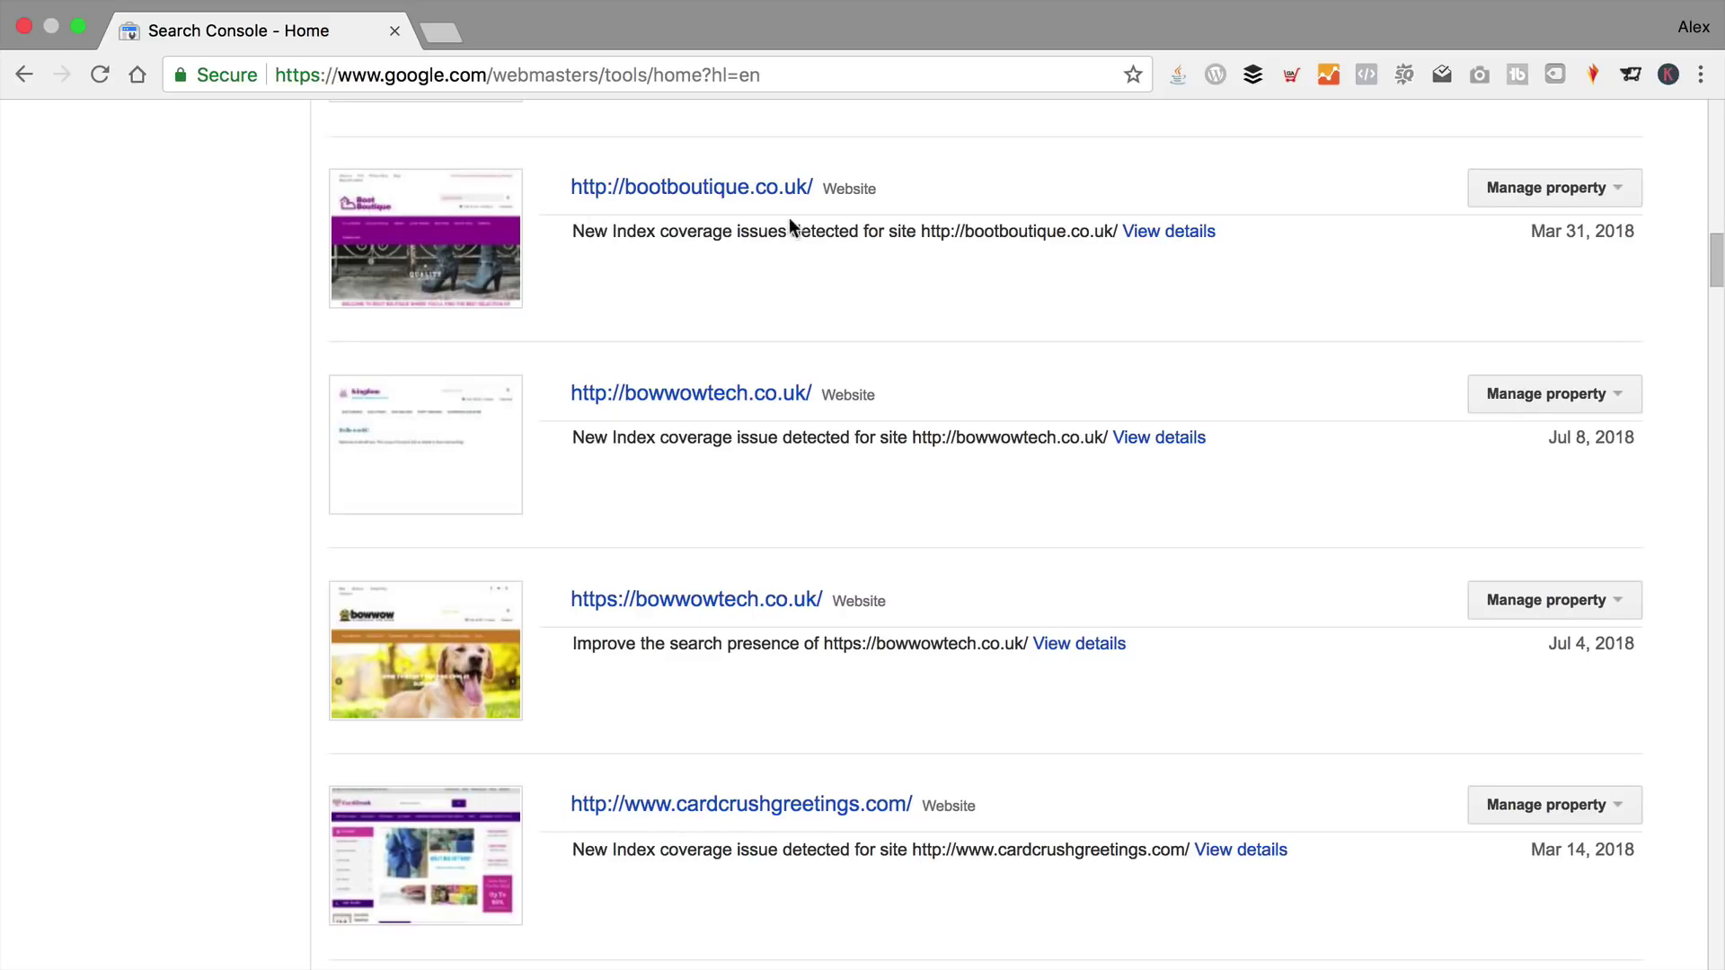
{"action": "scroll", "coordinate": [986, 242], "scroll_direction": "up", "scroll_amount": 1}
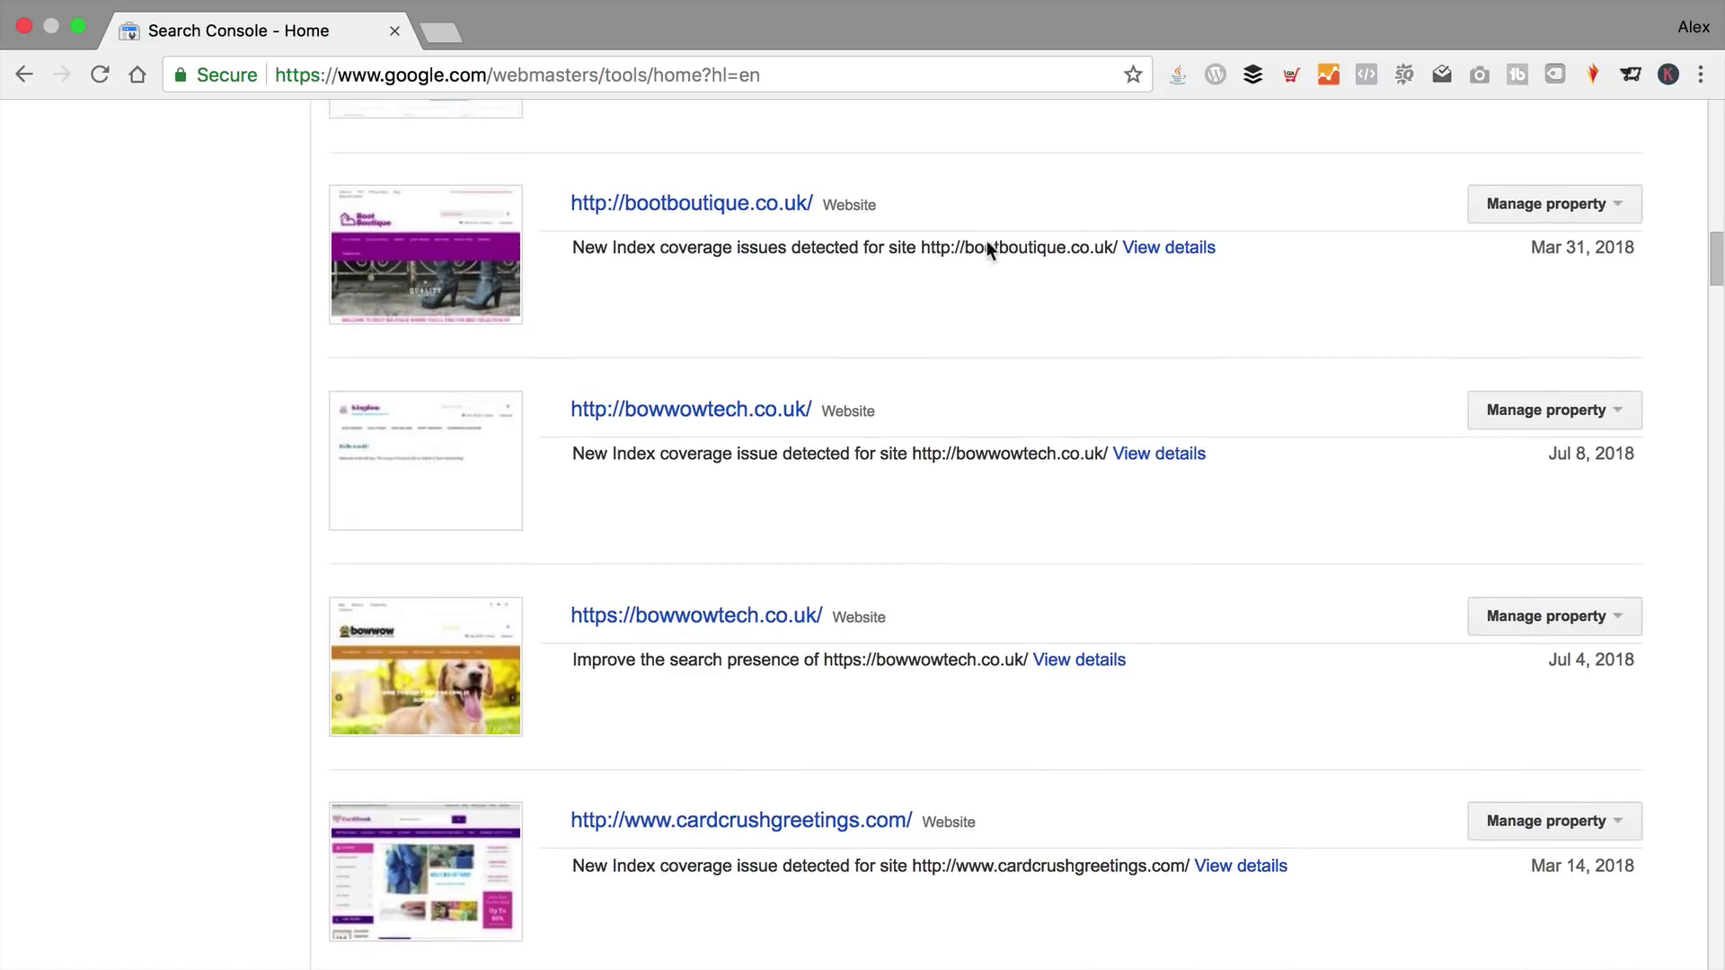
{"action": "left_click", "coordinate": [1579, 203]}
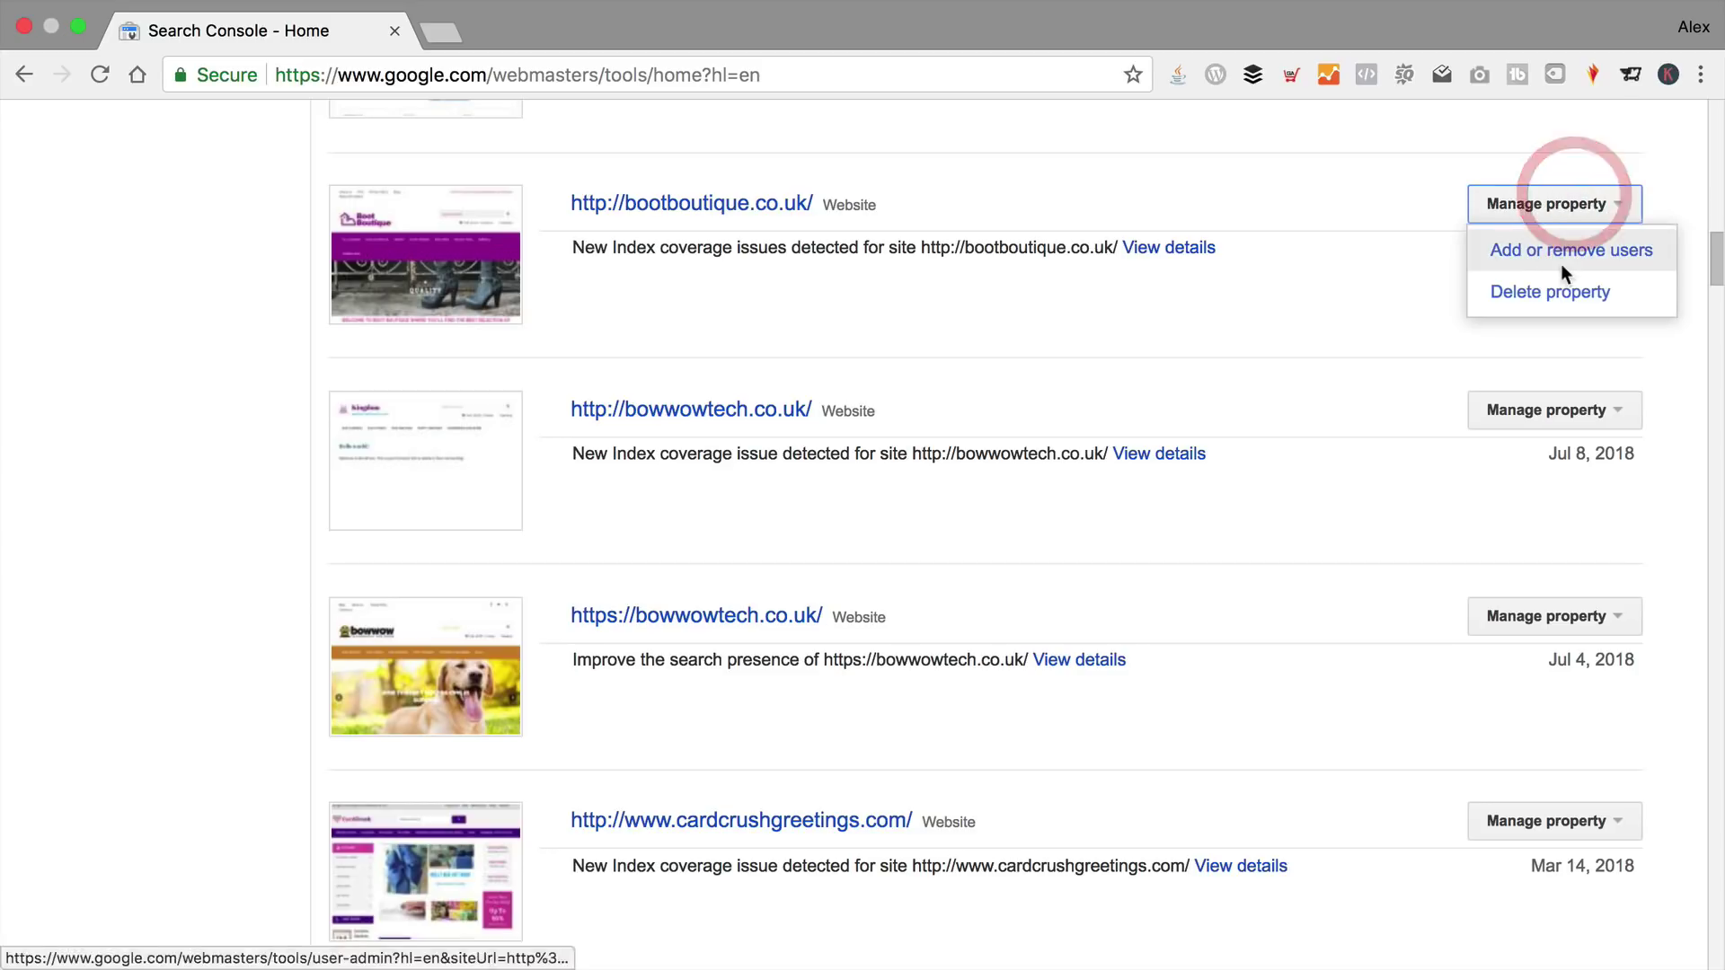
{"action": "left_click", "coordinate": [1565, 284]}
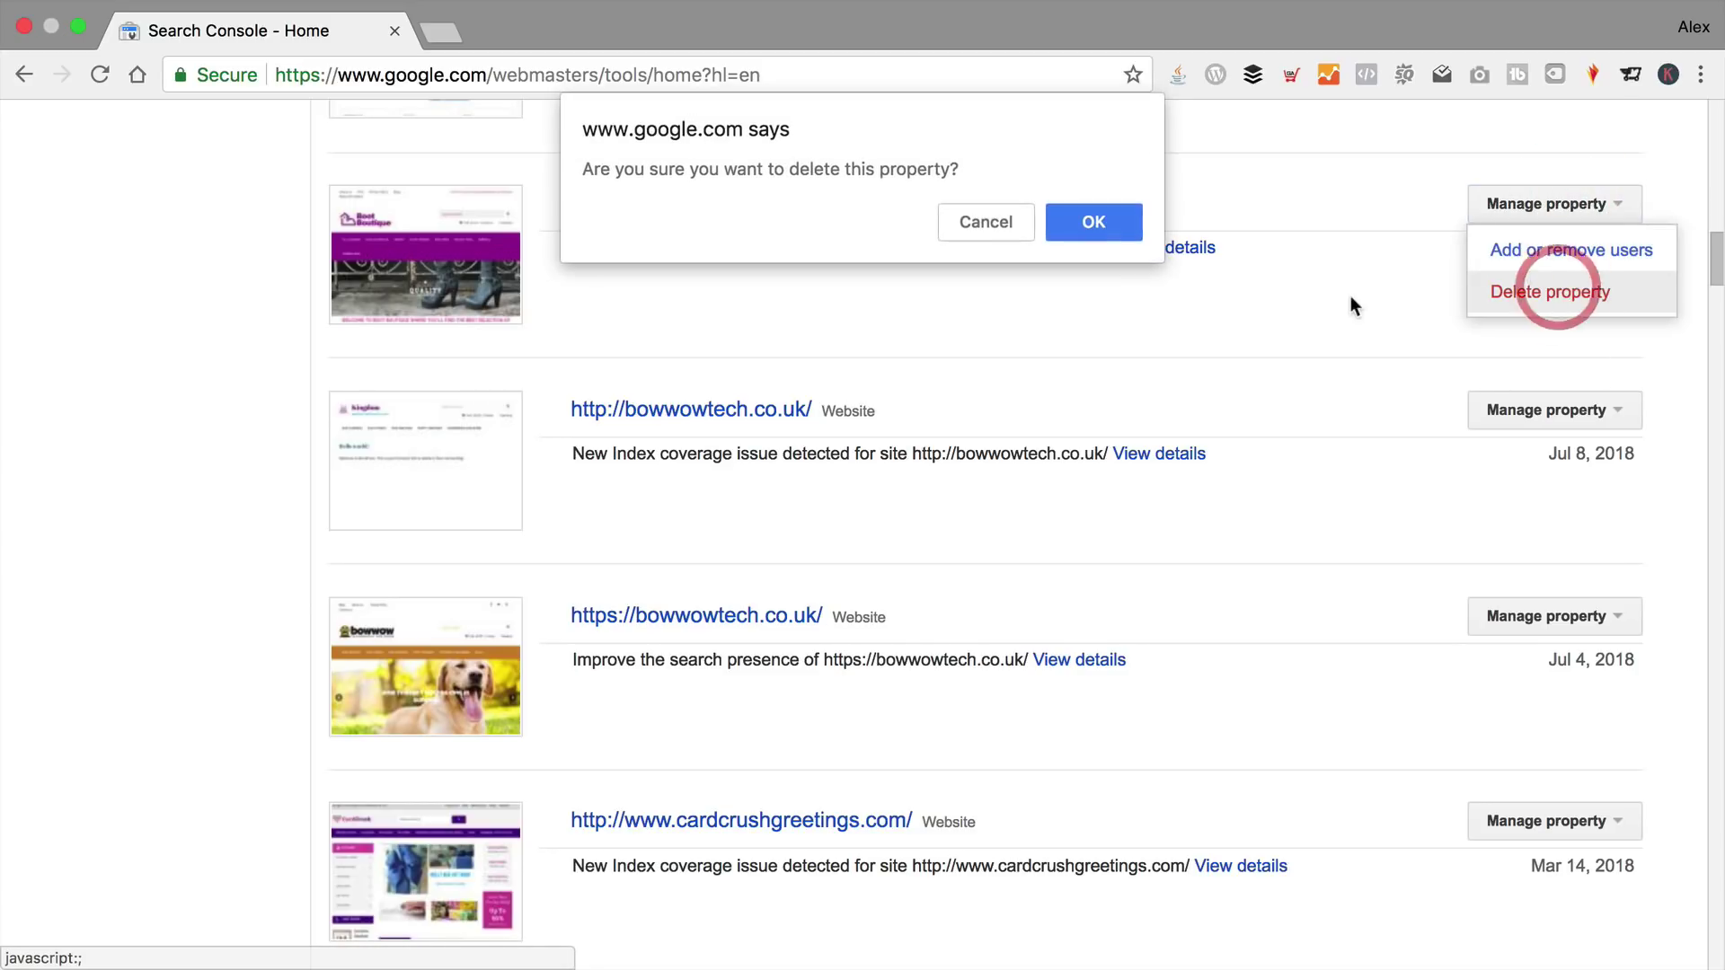
{"action": "left_click", "coordinate": [1112, 224]}
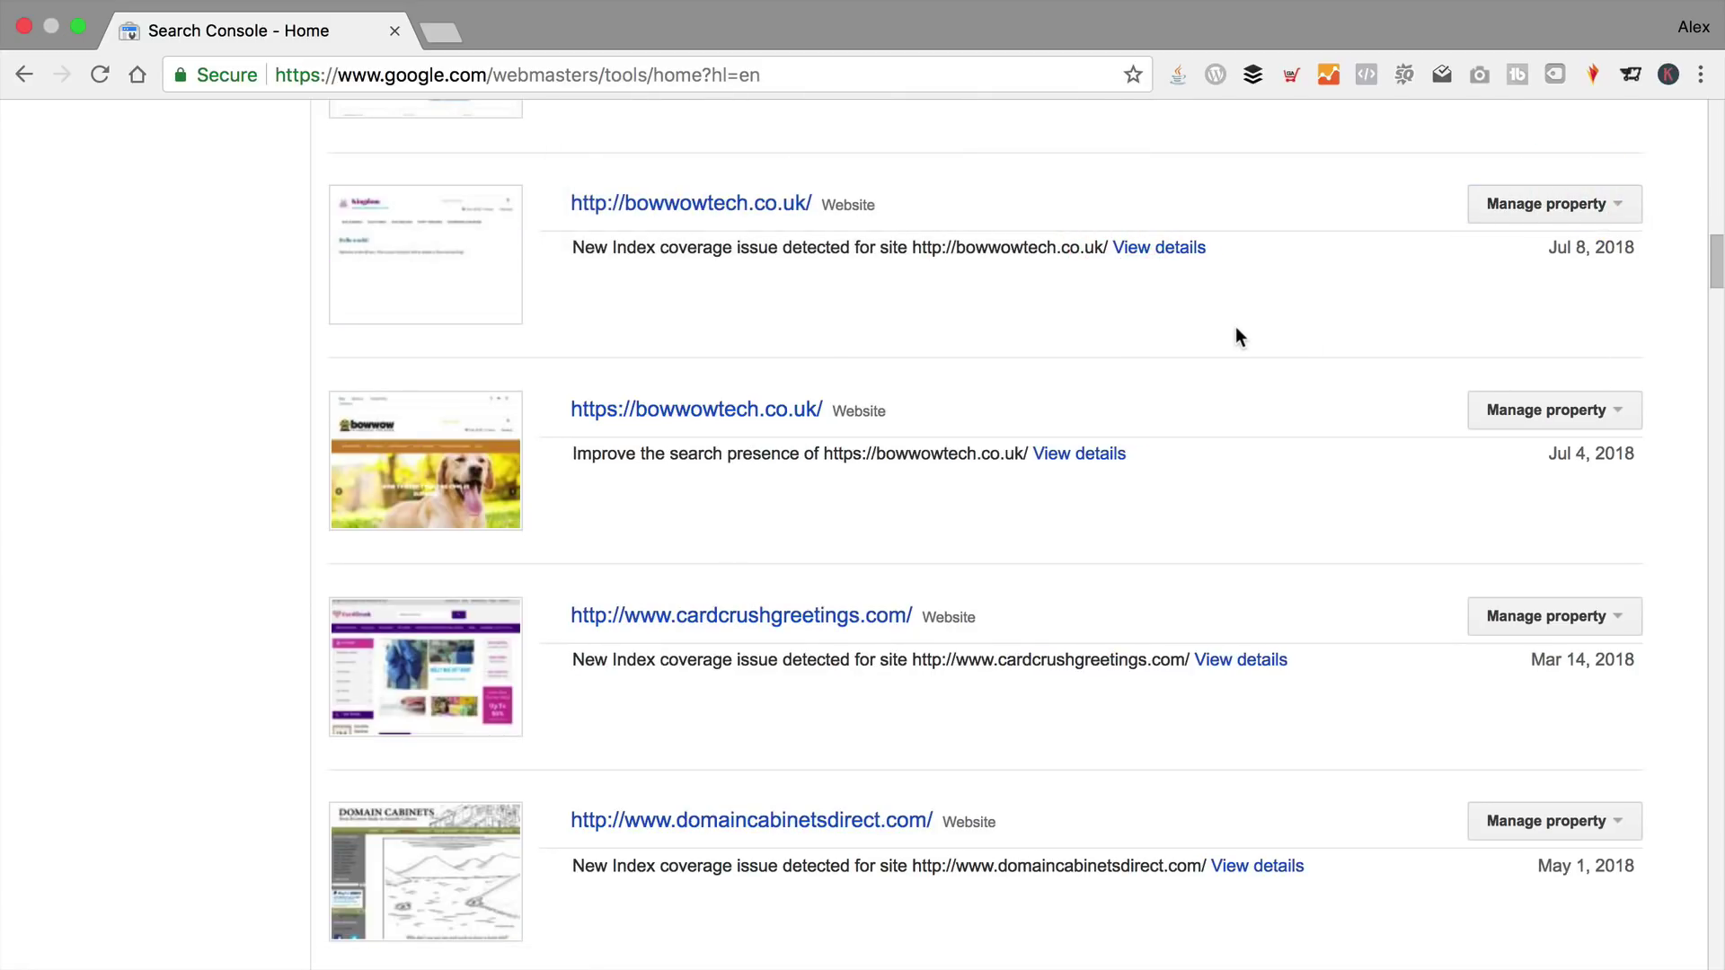
{"action": "scroll", "coordinate": [1238, 328], "scroll_direction": "up", "scroll_amount": 15}
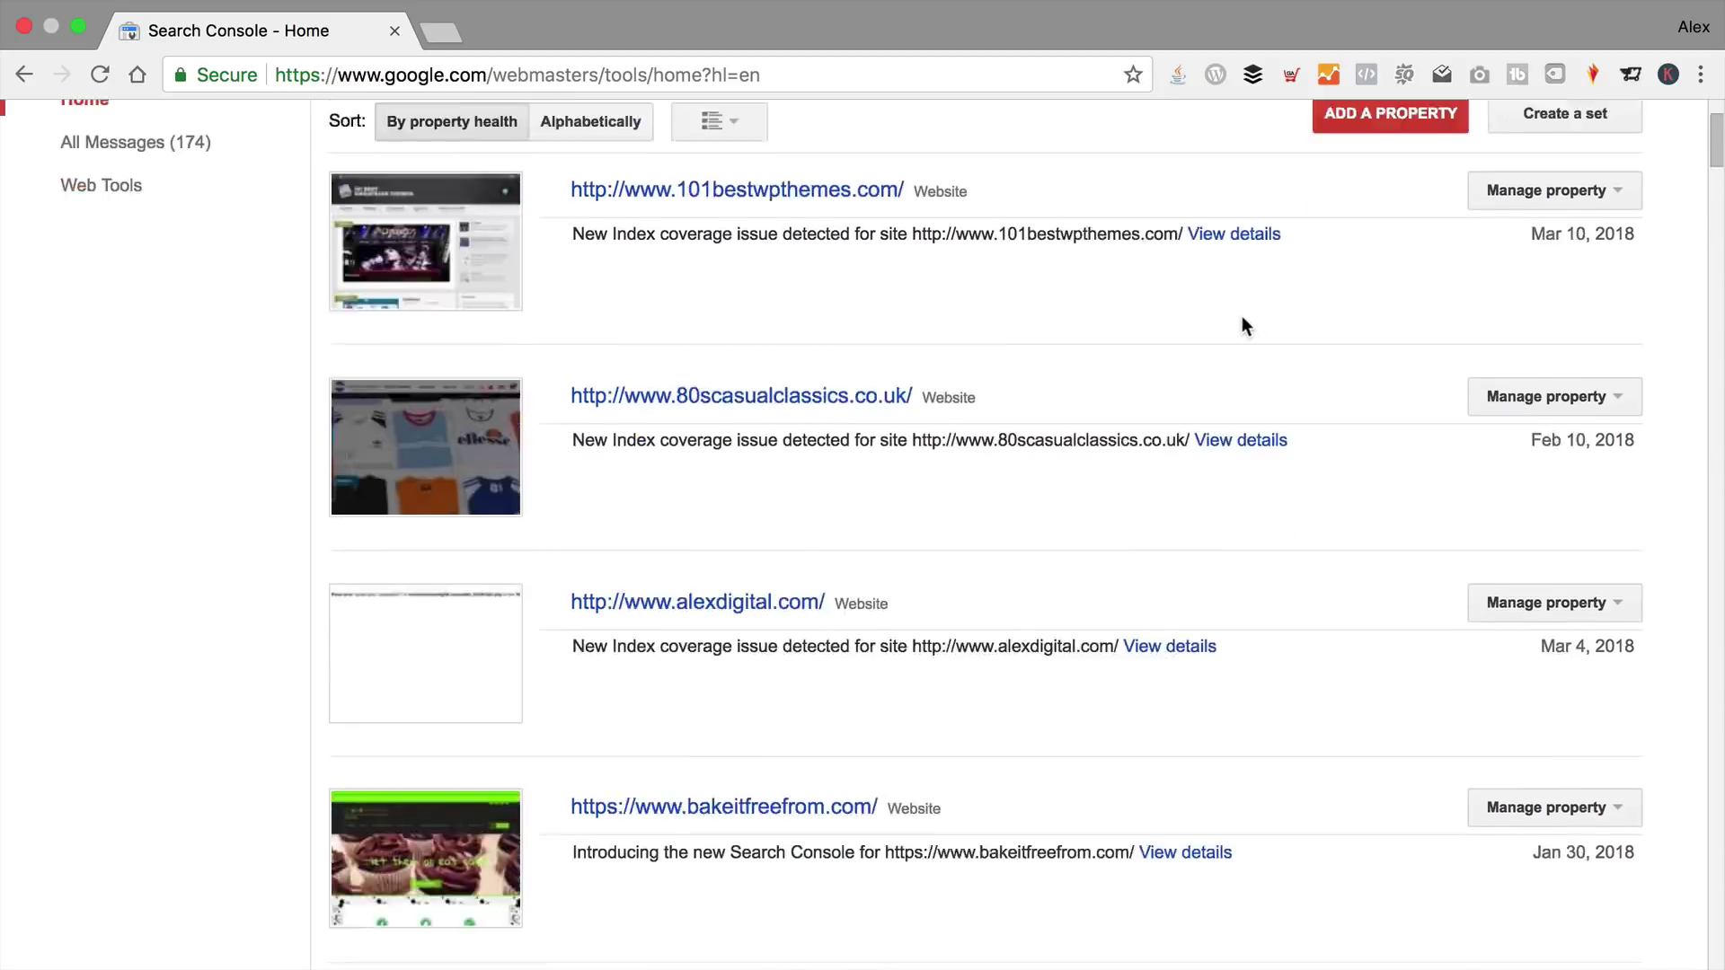
{"action": "left_click", "coordinate": [1417, 314]}
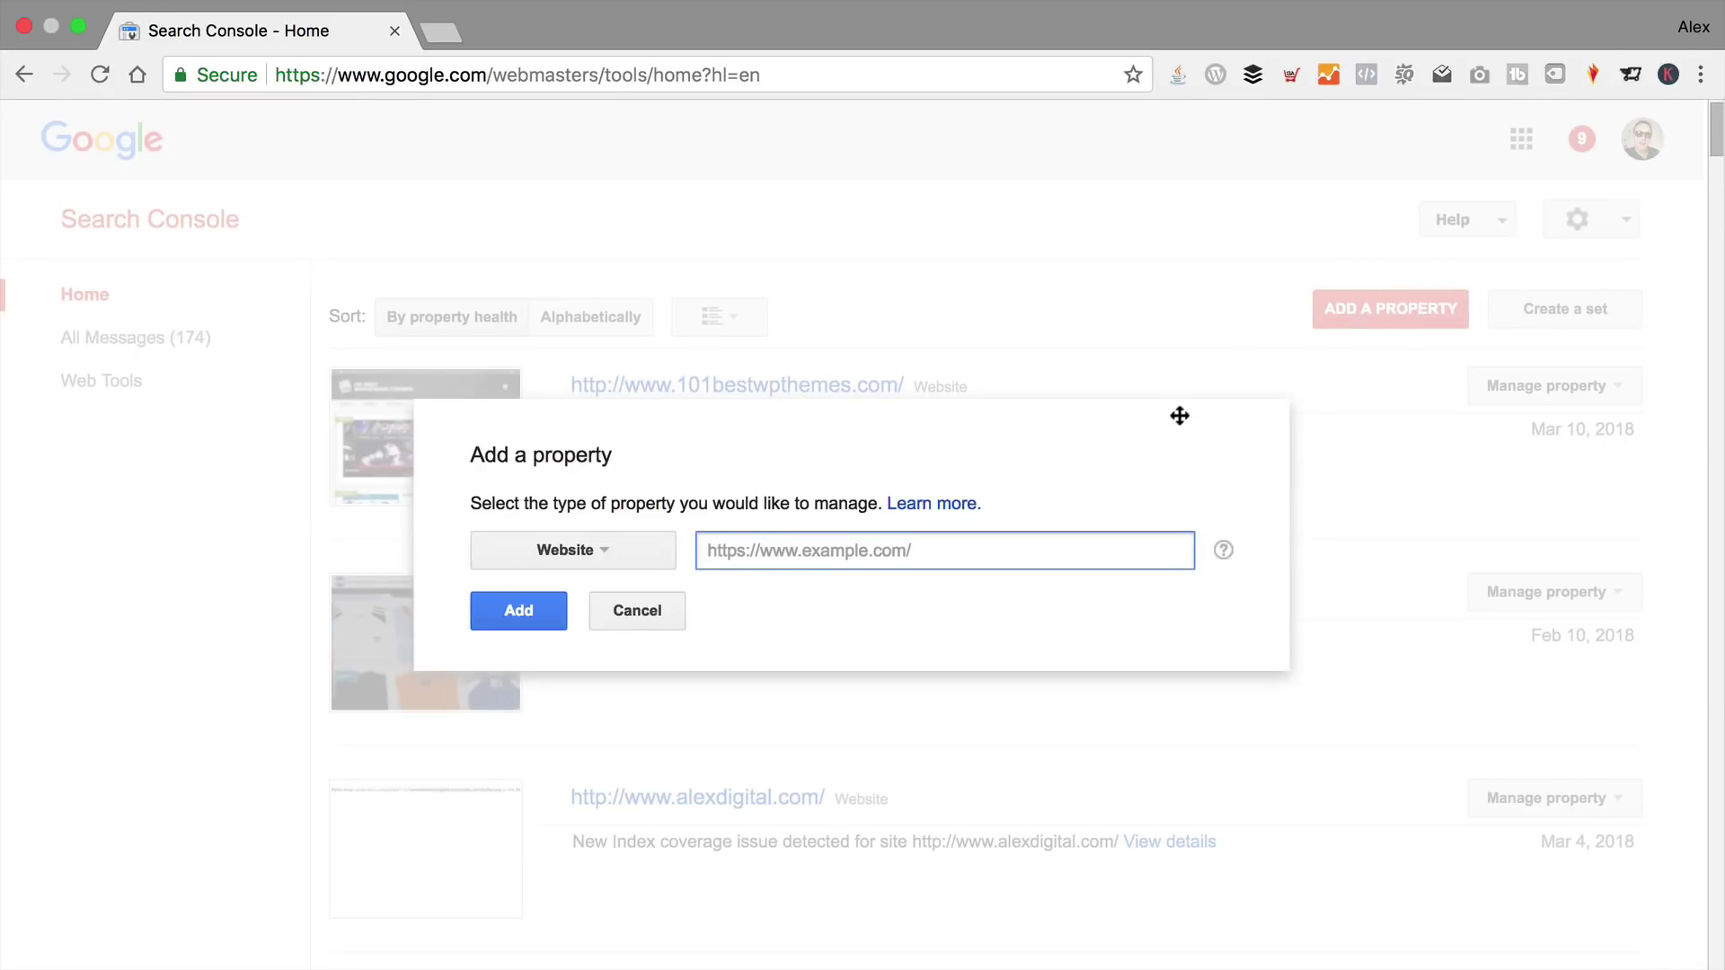
{"action": "type", "text": "https://"}
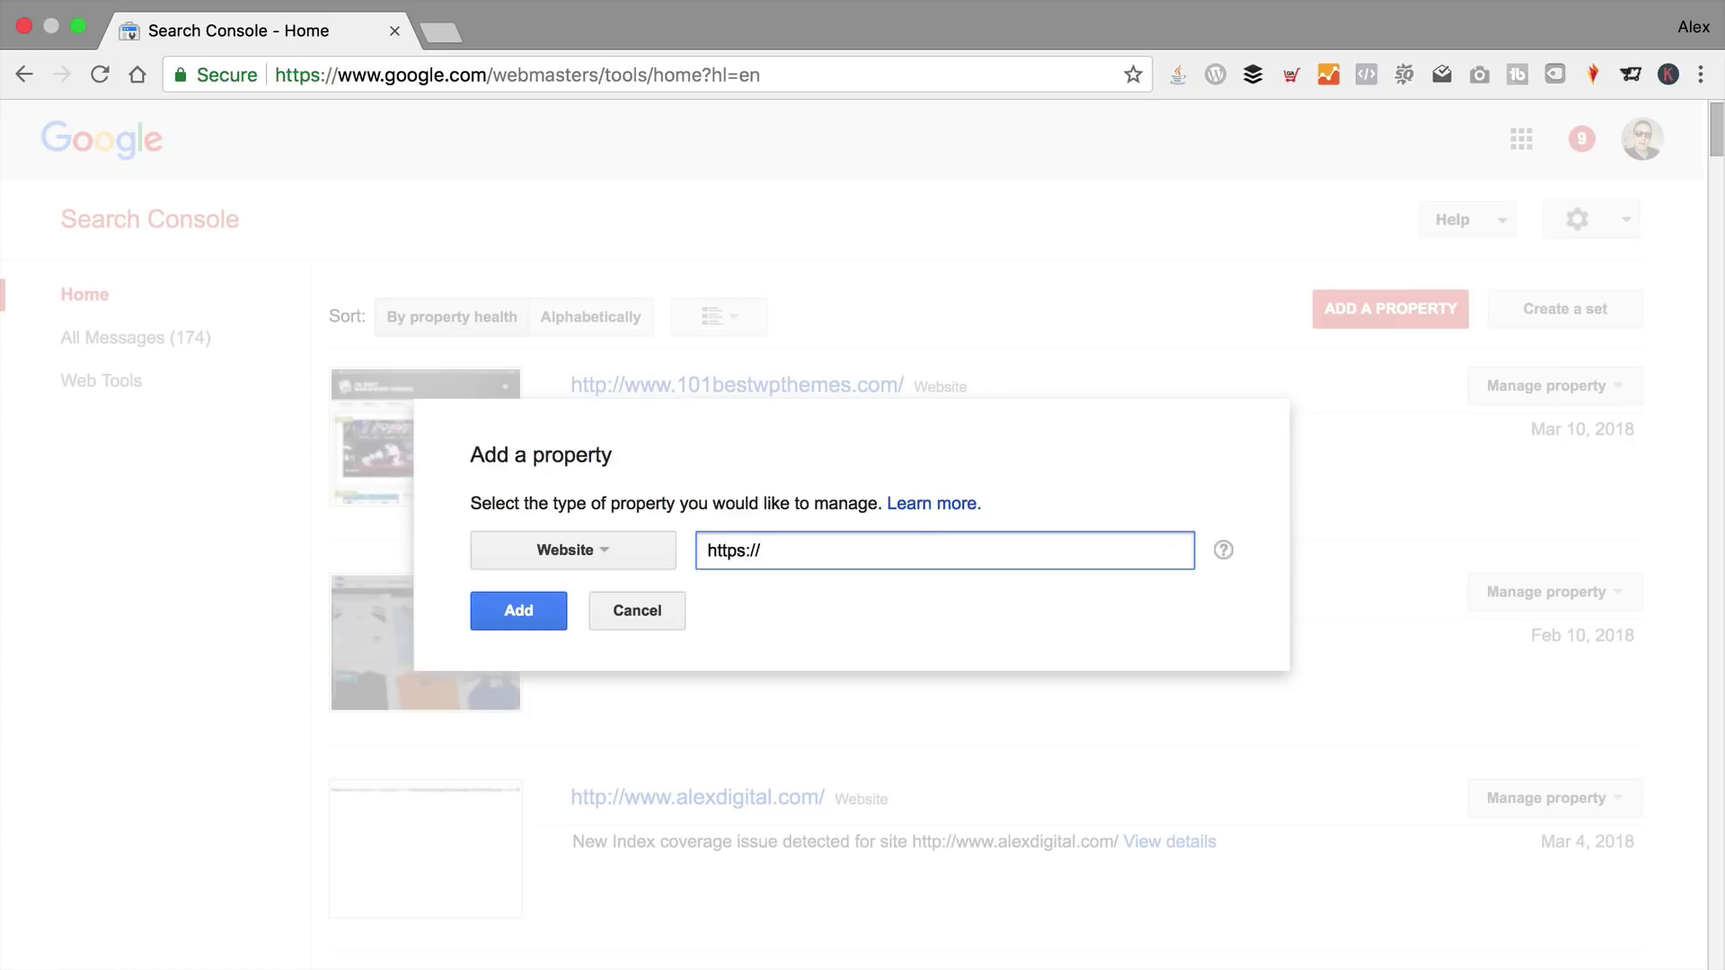
{"action": "type", "text": "bootboutique.co.uk"}
Load the bootboutique.co.uk home page in a new tab and check its exact HTTPS address.
{"action": "left_click", "coordinate": [450, 32]}
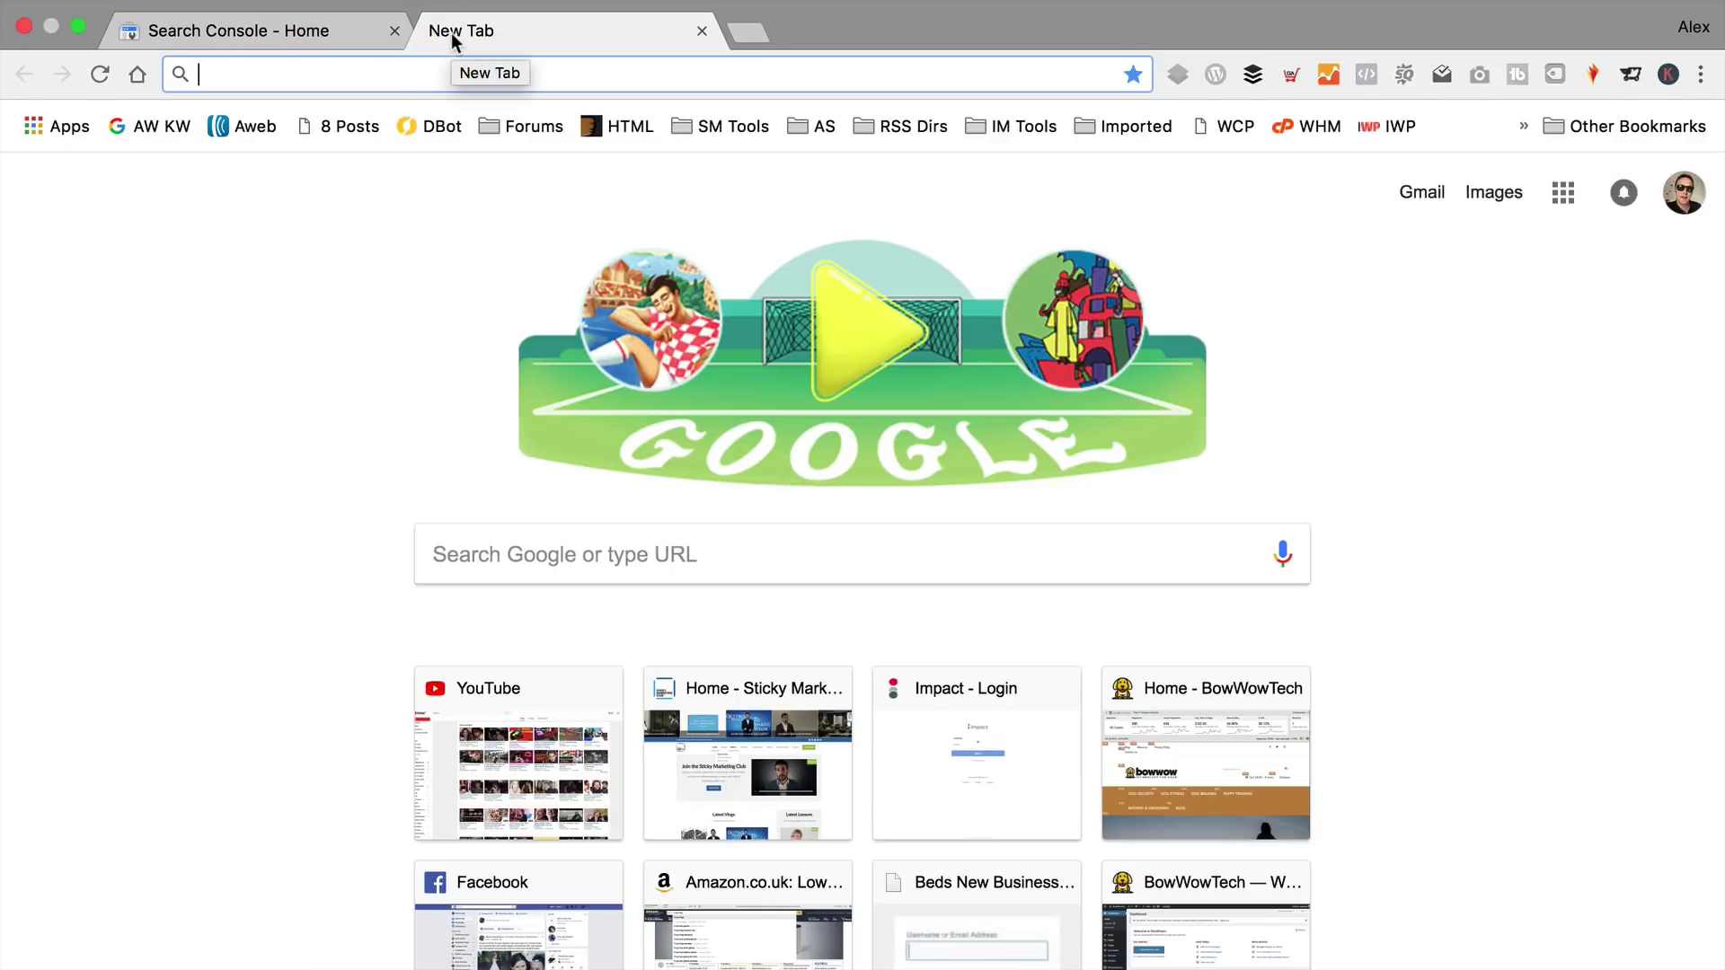
{"action": "type", "text": "boo"}
{"action": "key", "text": "Return"}
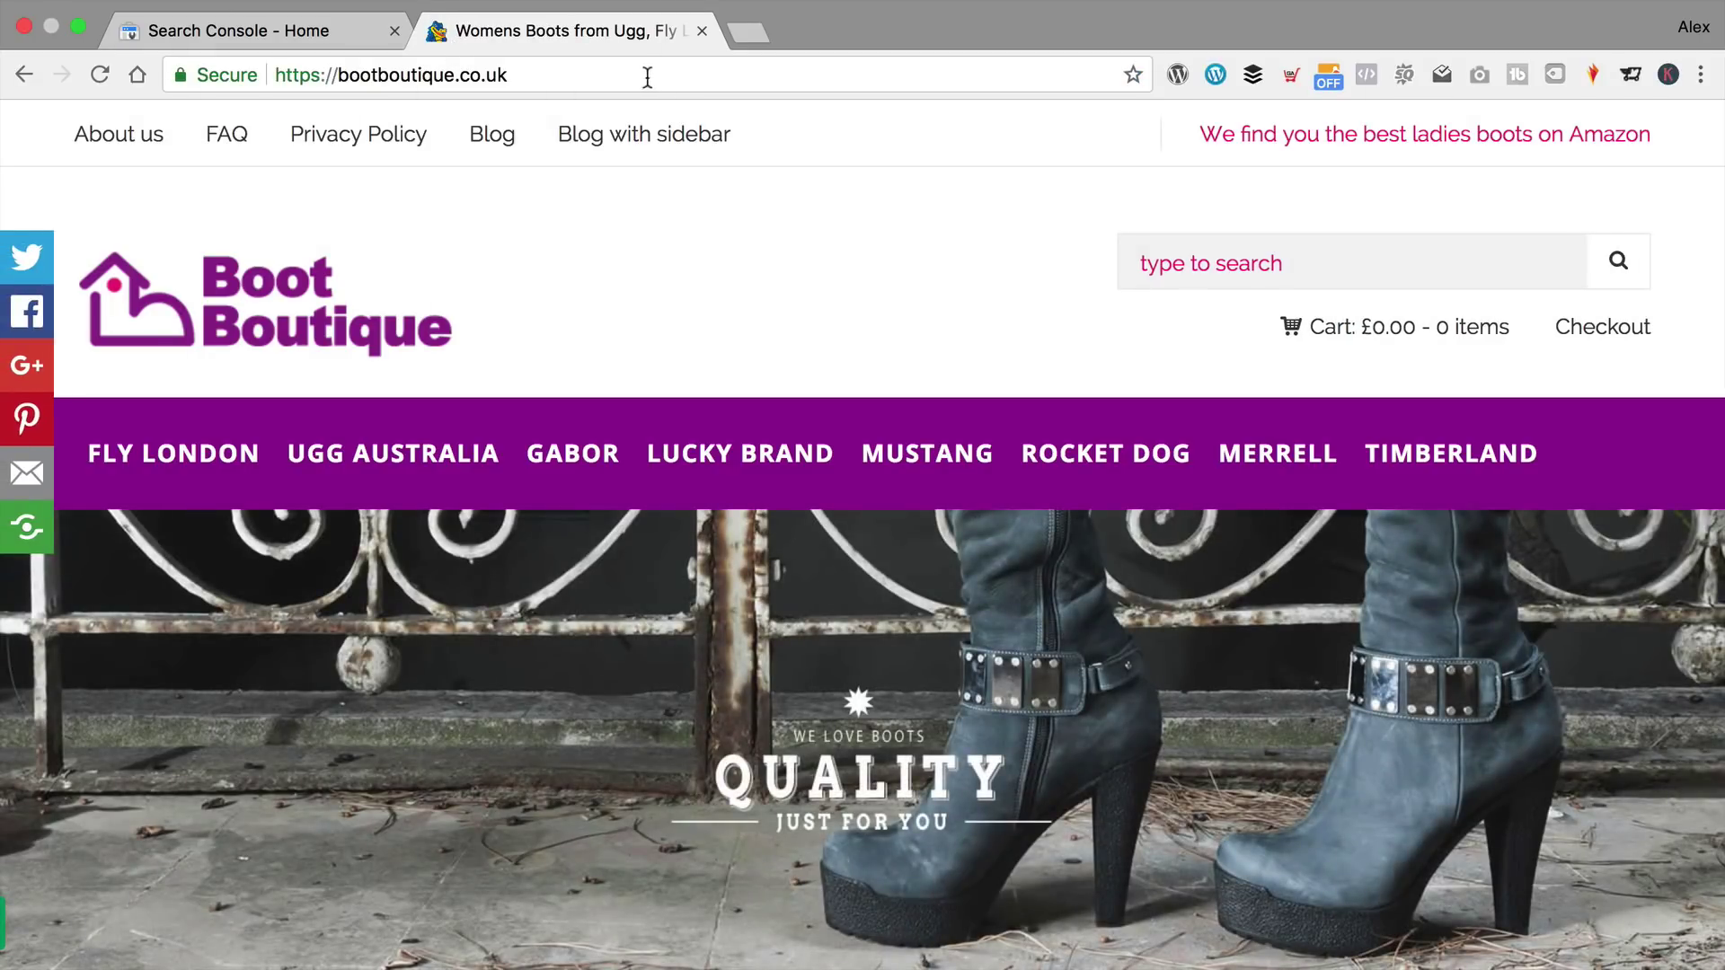
{"action": "left_click", "coordinate": [643, 78]}
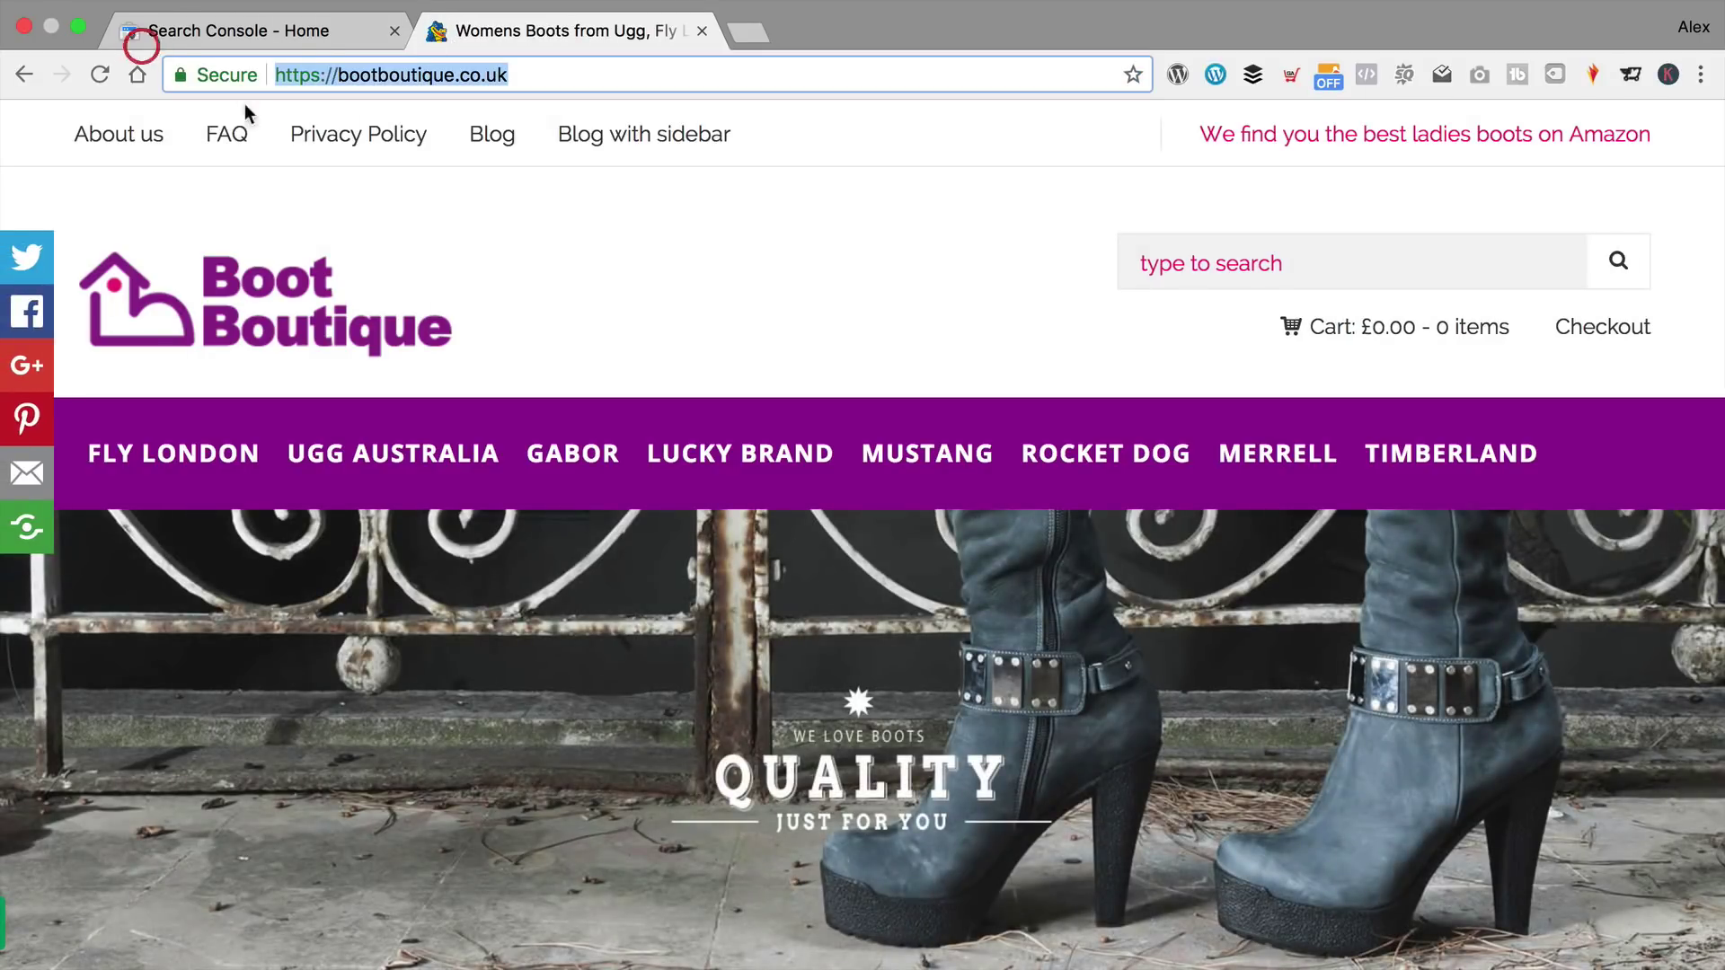
{"action": "left_click", "coordinate": [304, 23]}
{"action": "left_click", "coordinate": [924, 557]}
{"action": "type", "text": "//bootboutique.co.uk/"}
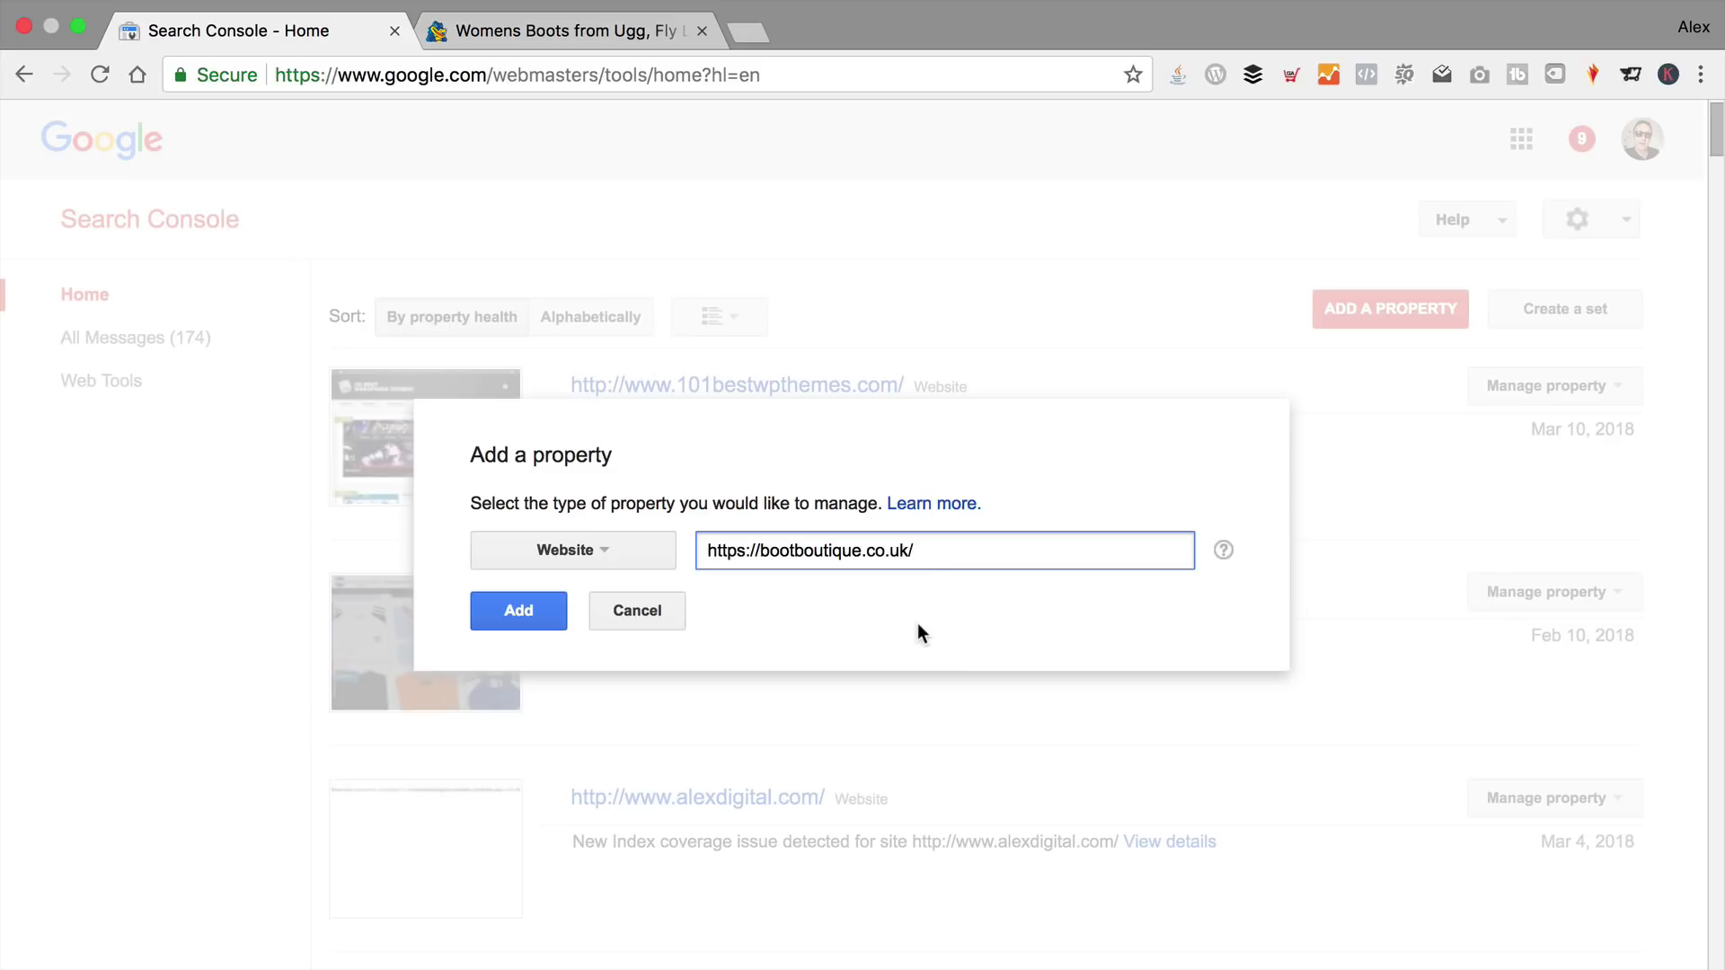
{"action": "left_click", "coordinate": [516, 615]}
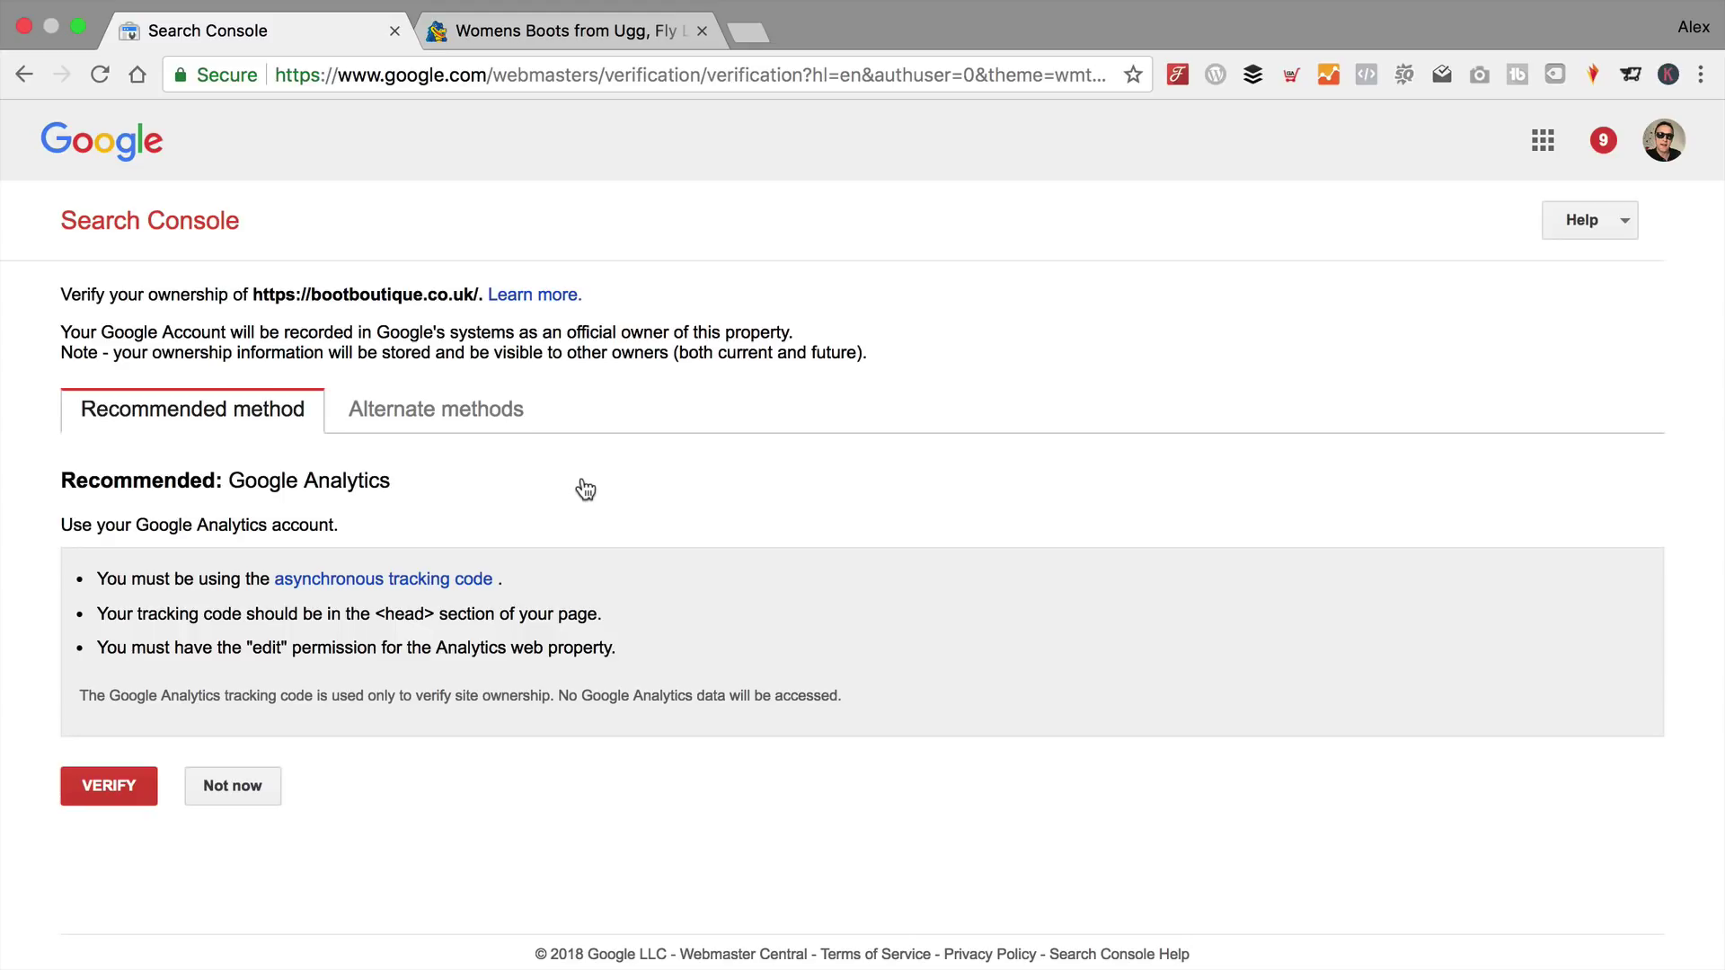
{"action": "left_click", "coordinate": [91, 783]}
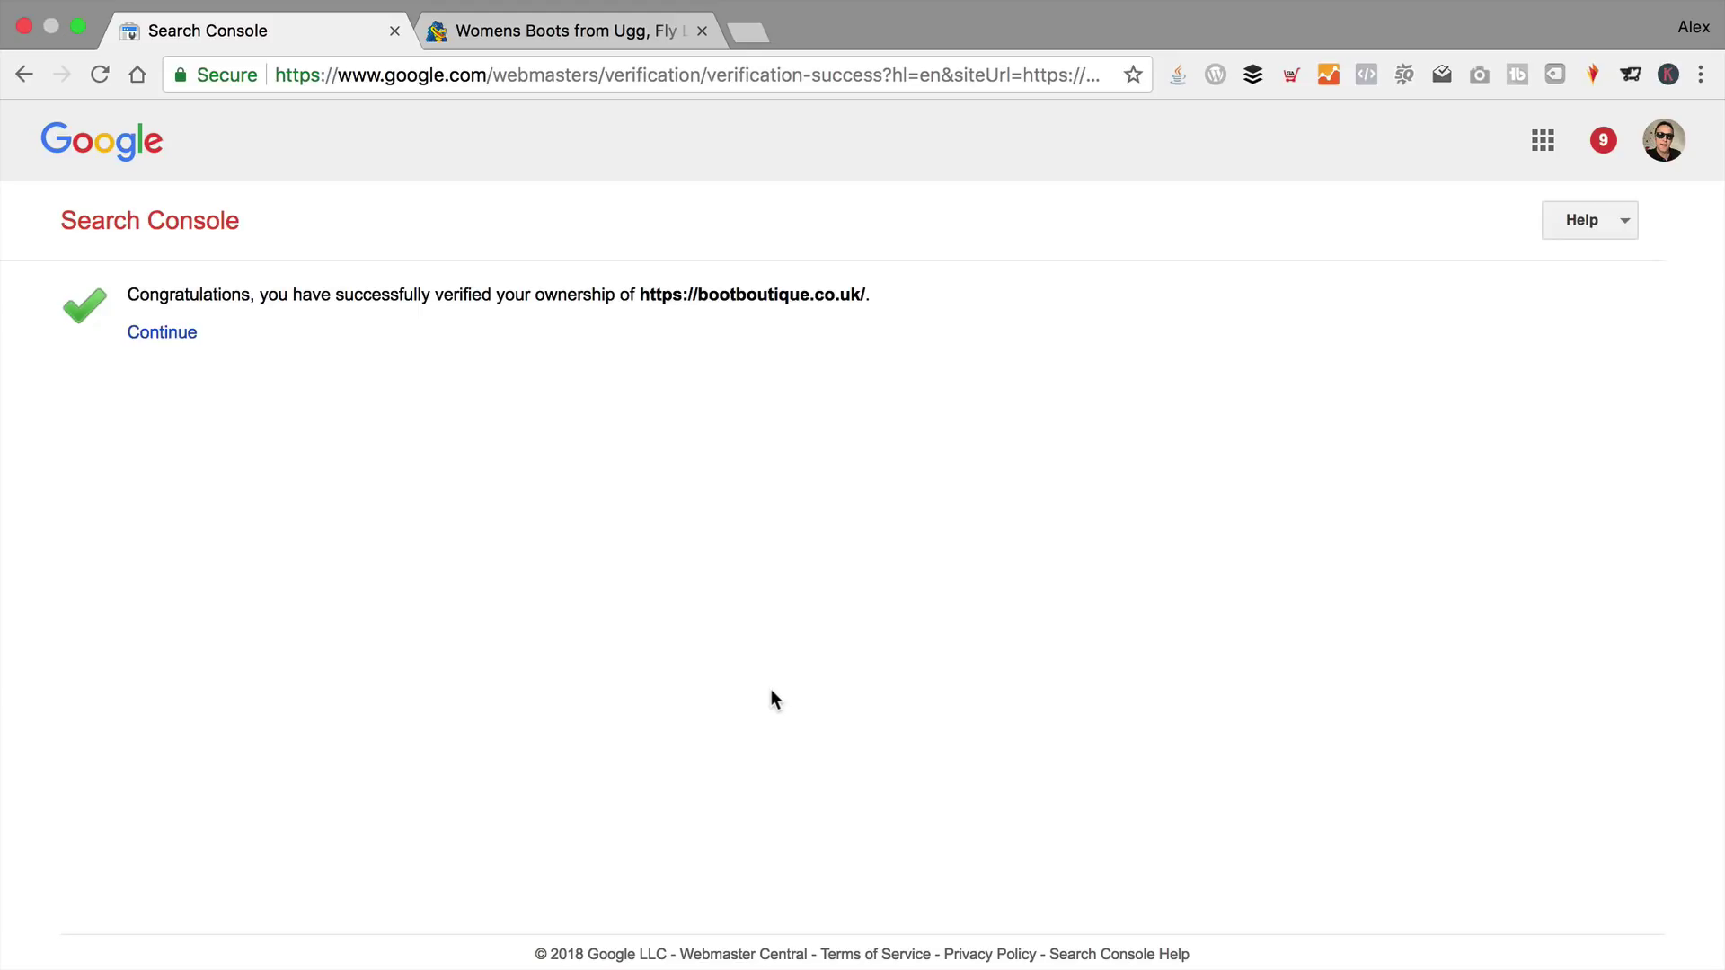
{"action": "left_click", "coordinate": [158, 334]}
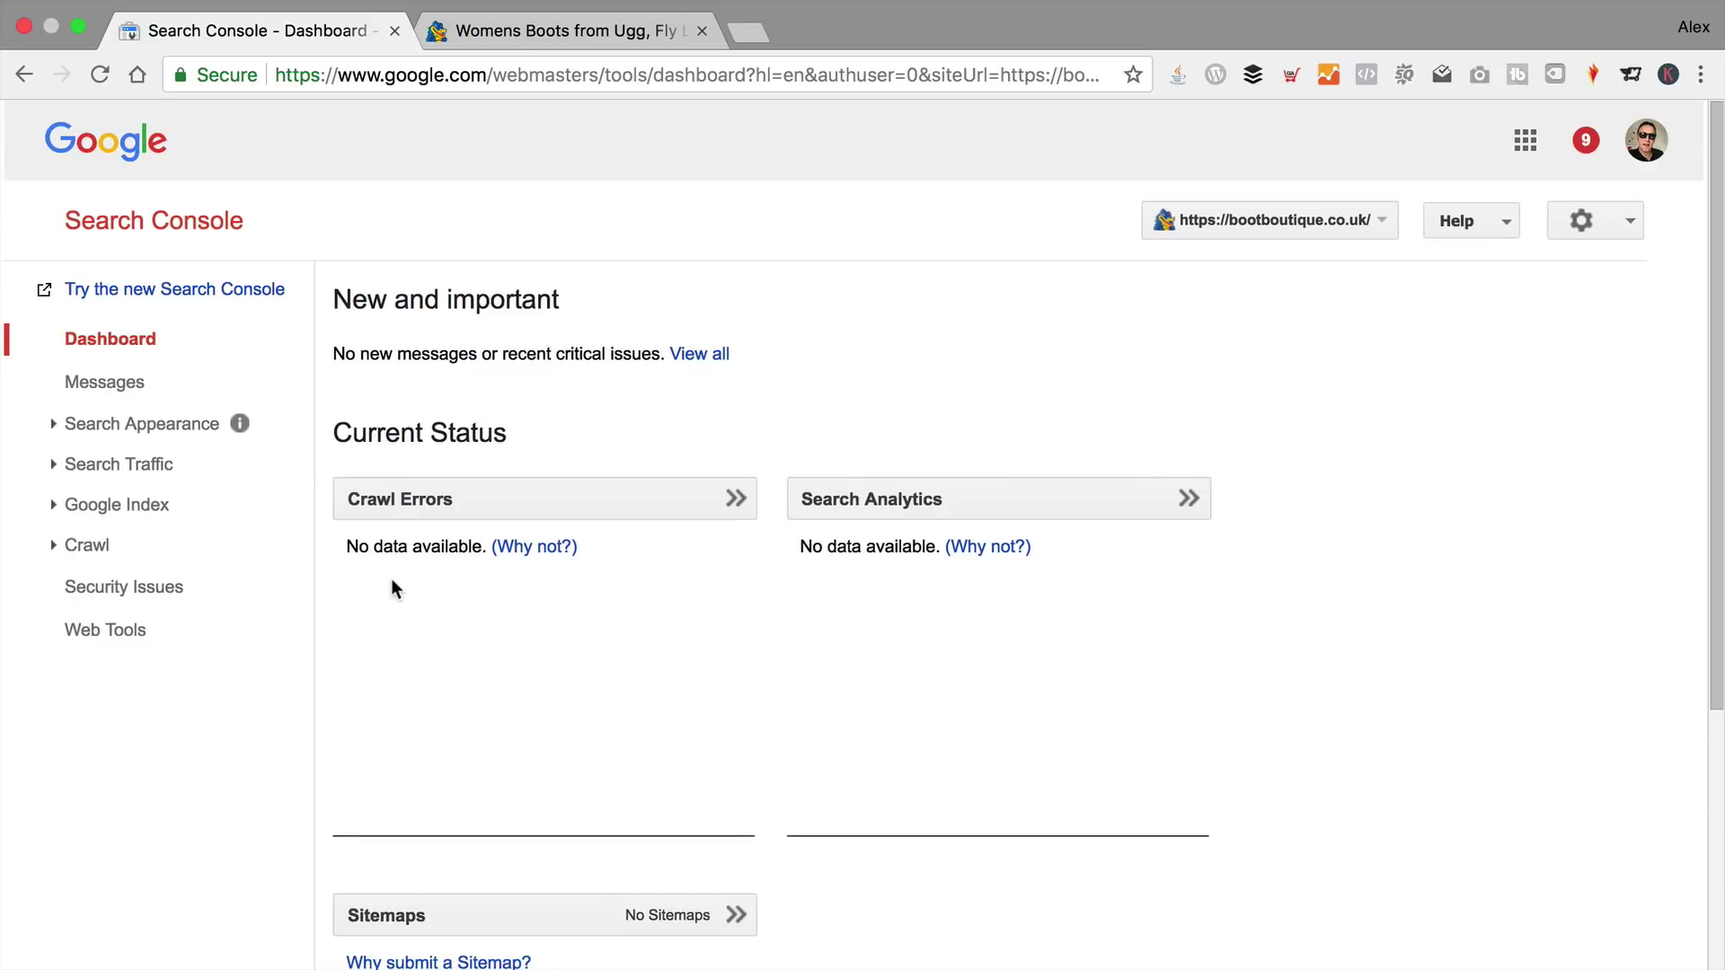
Open the Sitemaps page in the Crawl section of the new https property.
{"action": "left_click", "coordinate": [48, 545]}
{"action": "scroll", "coordinate": [41, 512], "scroll_direction": "down", "scroll_amount": 1}
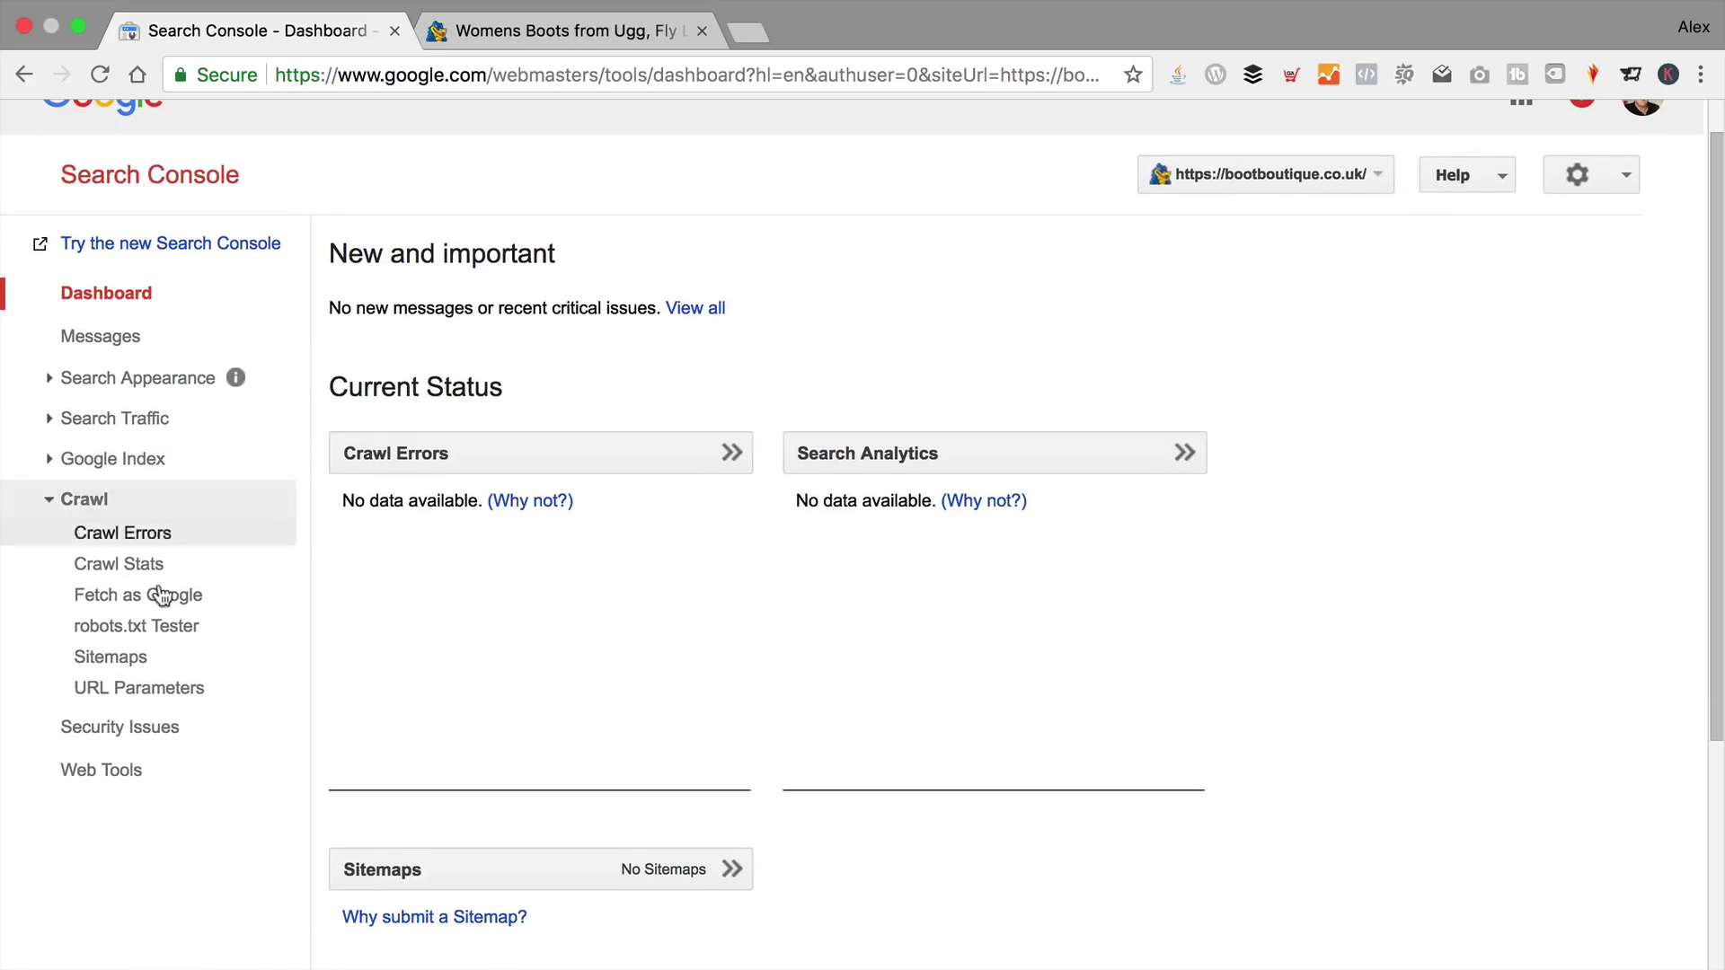
{"action": "left_click", "coordinate": [106, 657]}
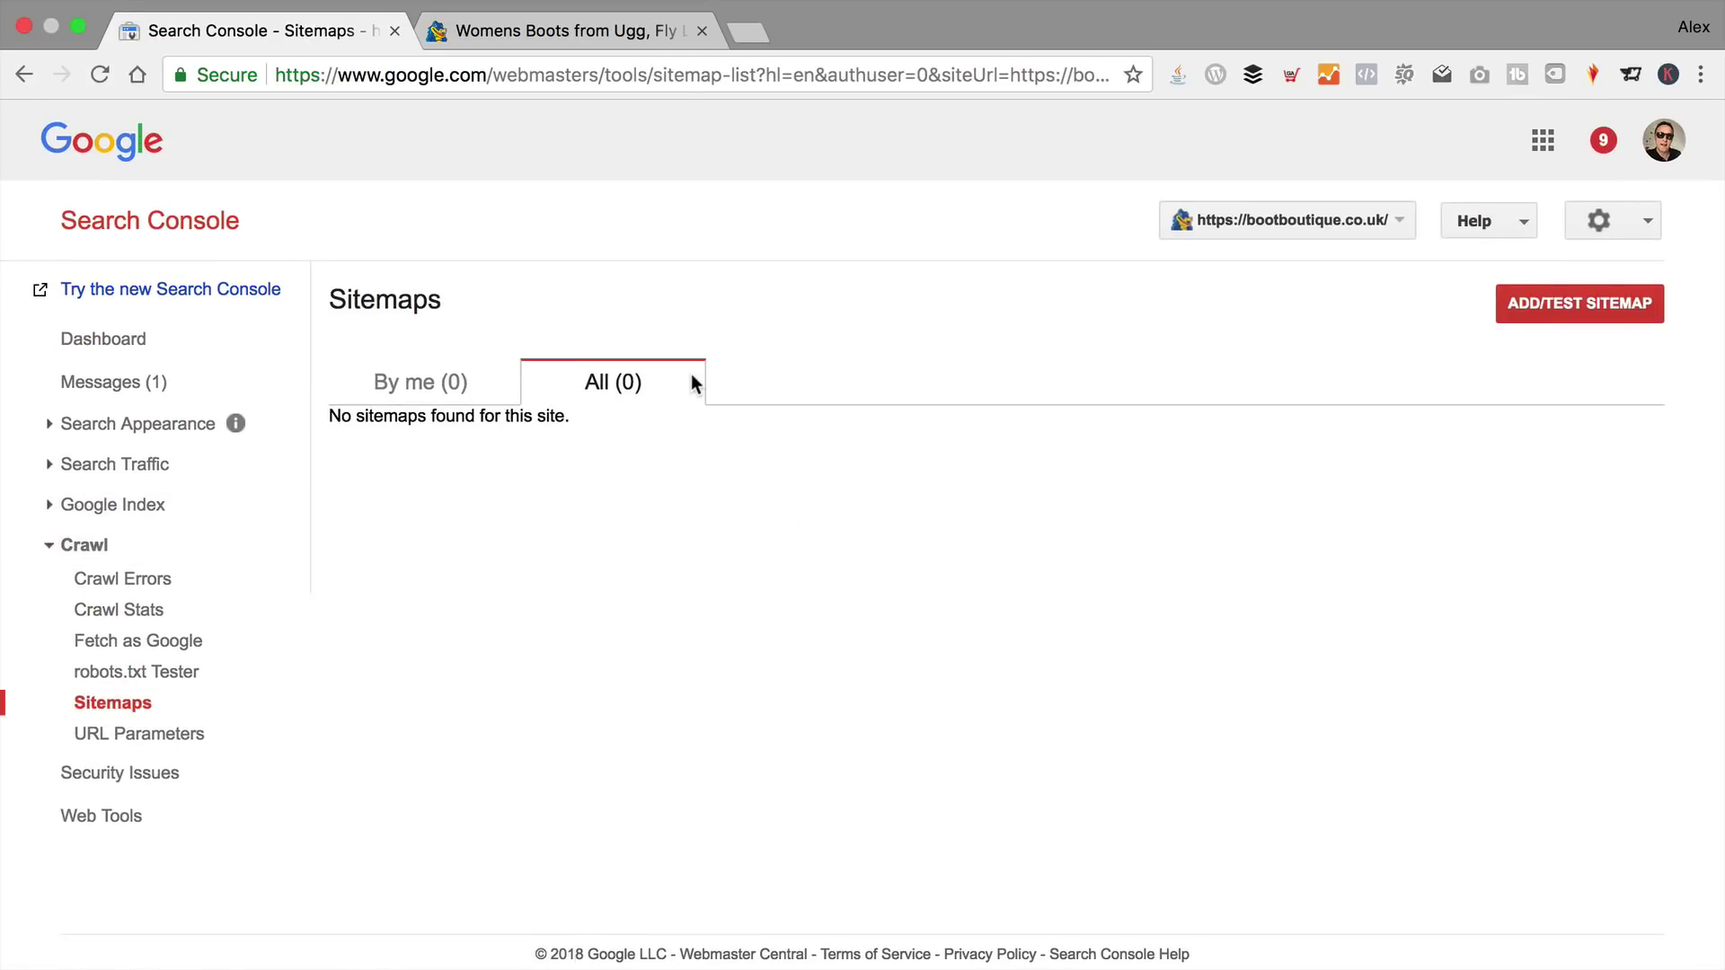
{"action": "left_click", "coordinate": [561, 33]}
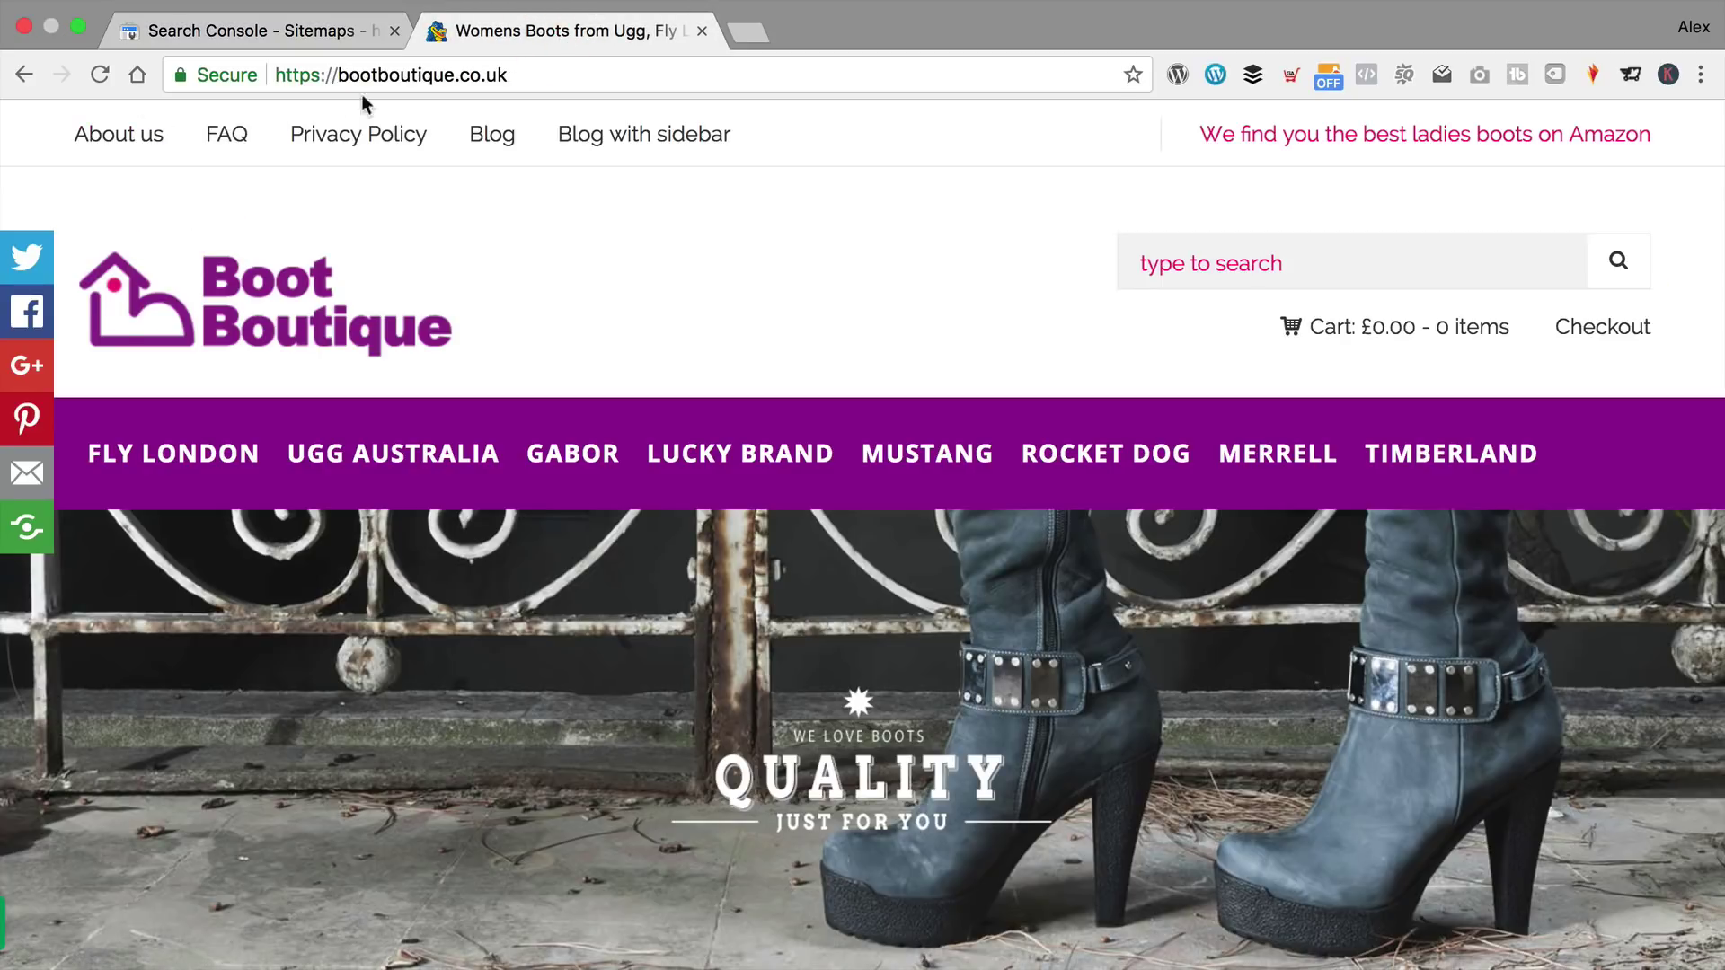
{"action": "left_click", "coordinate": [616, 69]}
{"action": "type", "text": "/wp"}
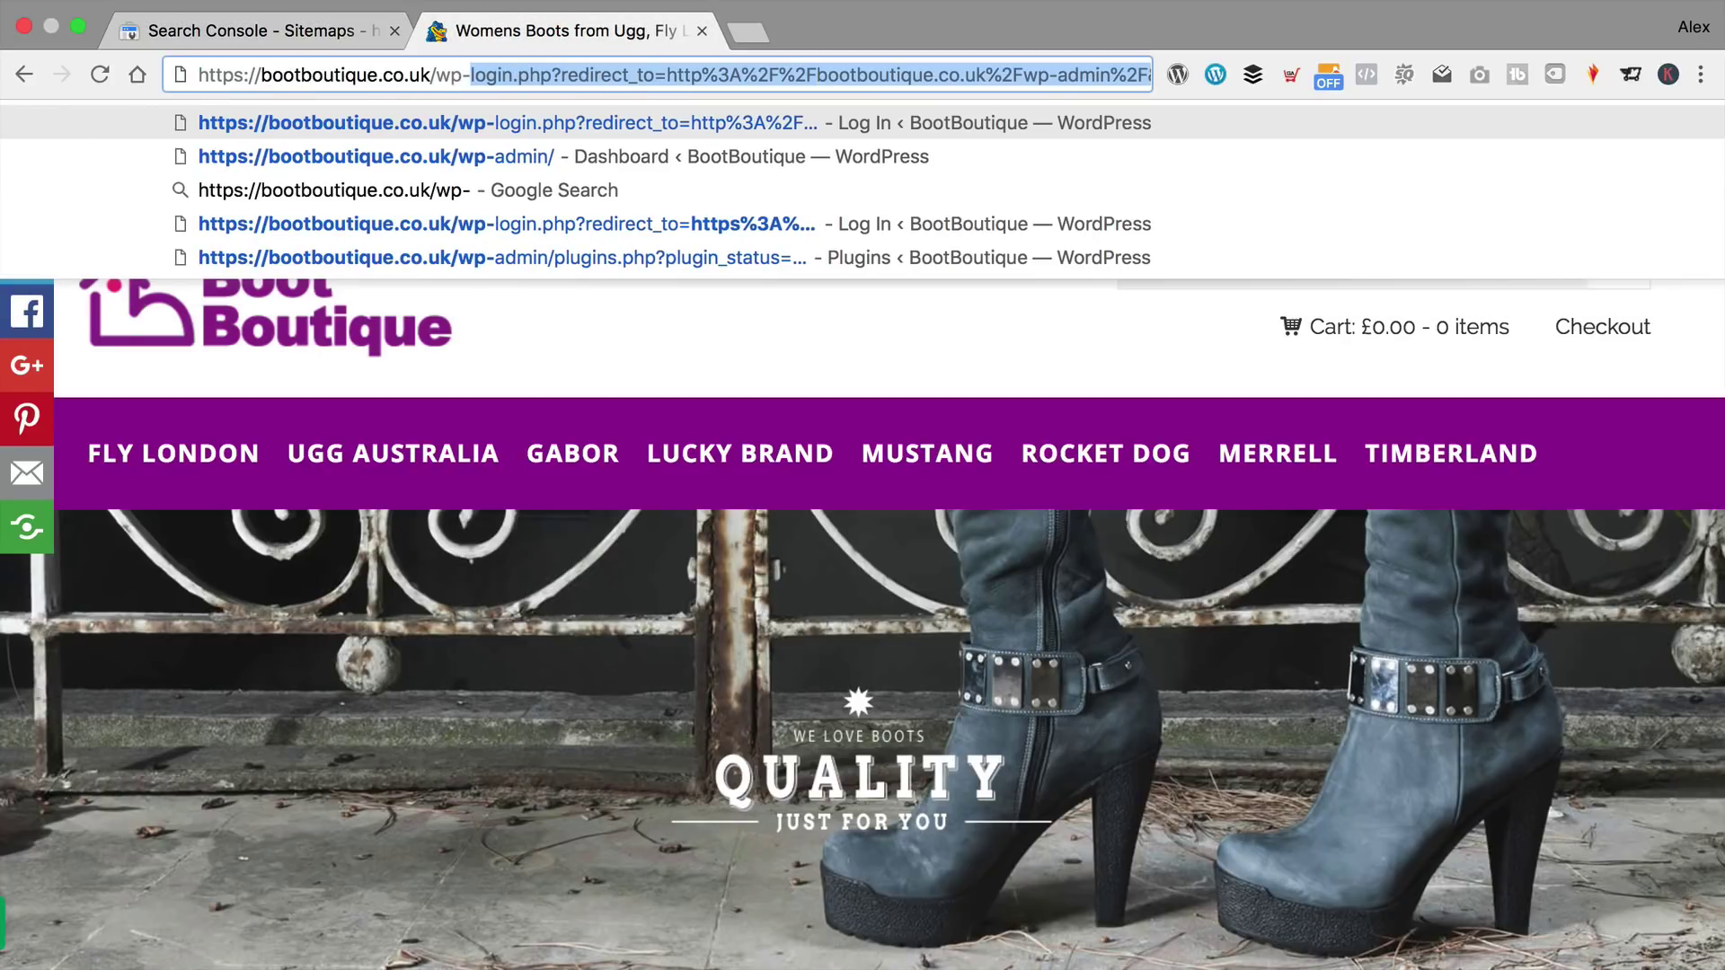
{"action": "type", "text": "-admin/"}
{"action": "key", "text": "Return"}
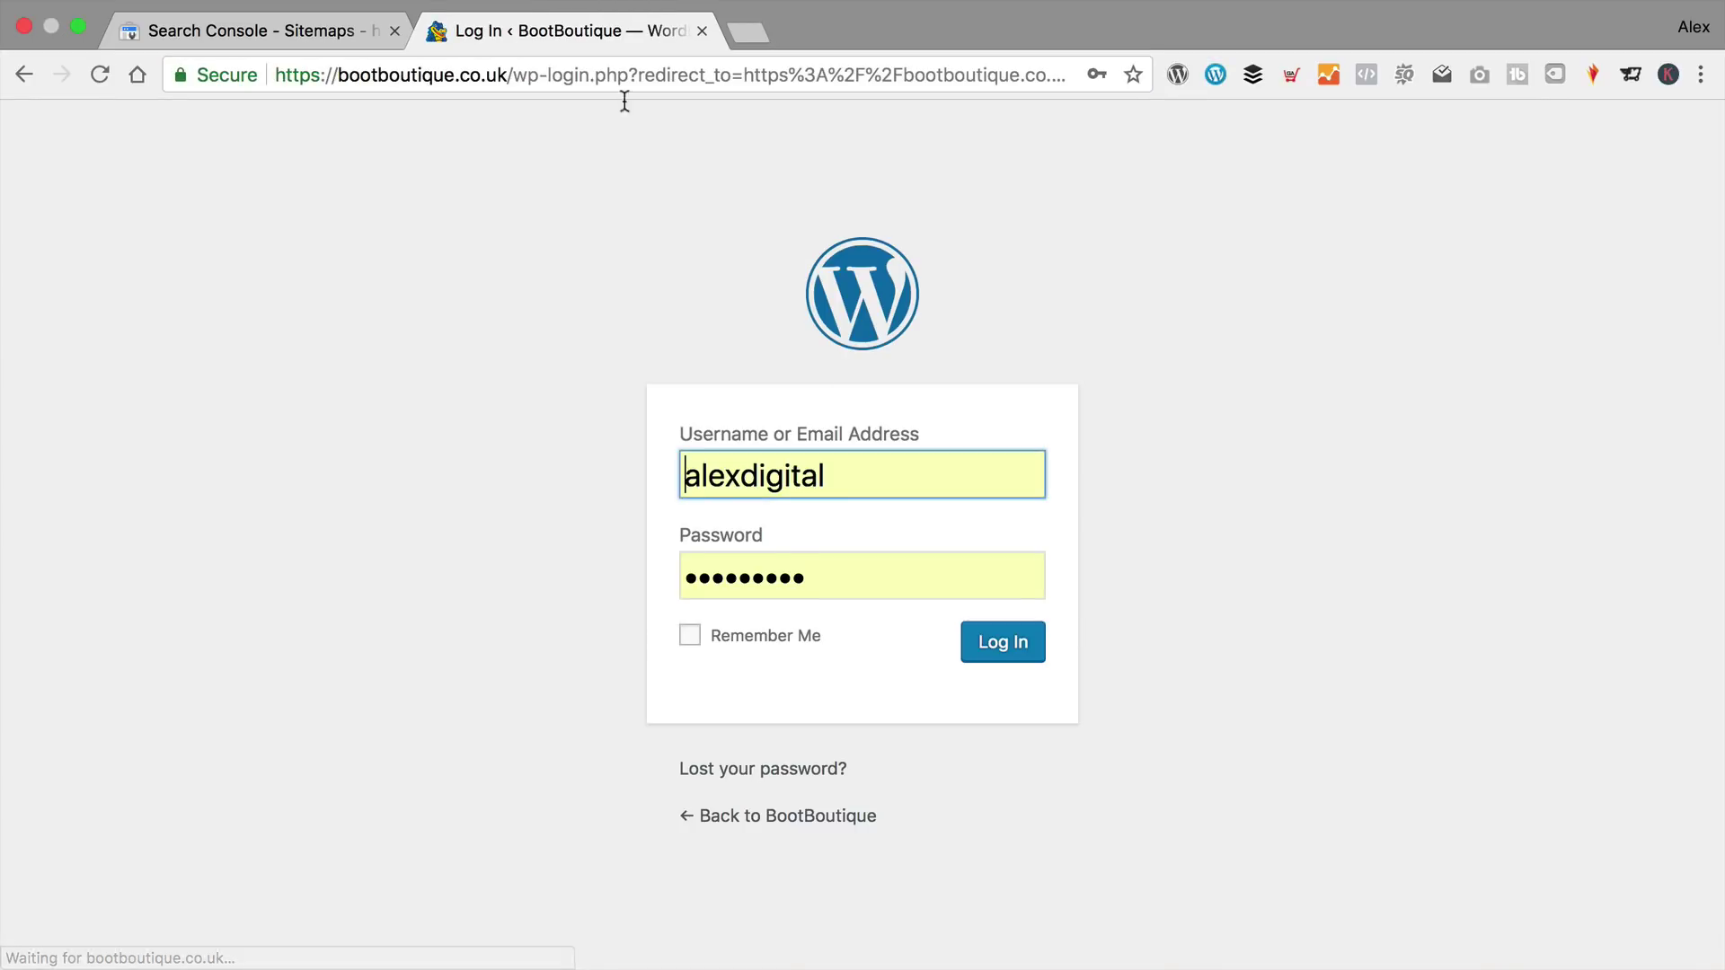
{"action": "left_click", "coordinate": [1007, 651]}
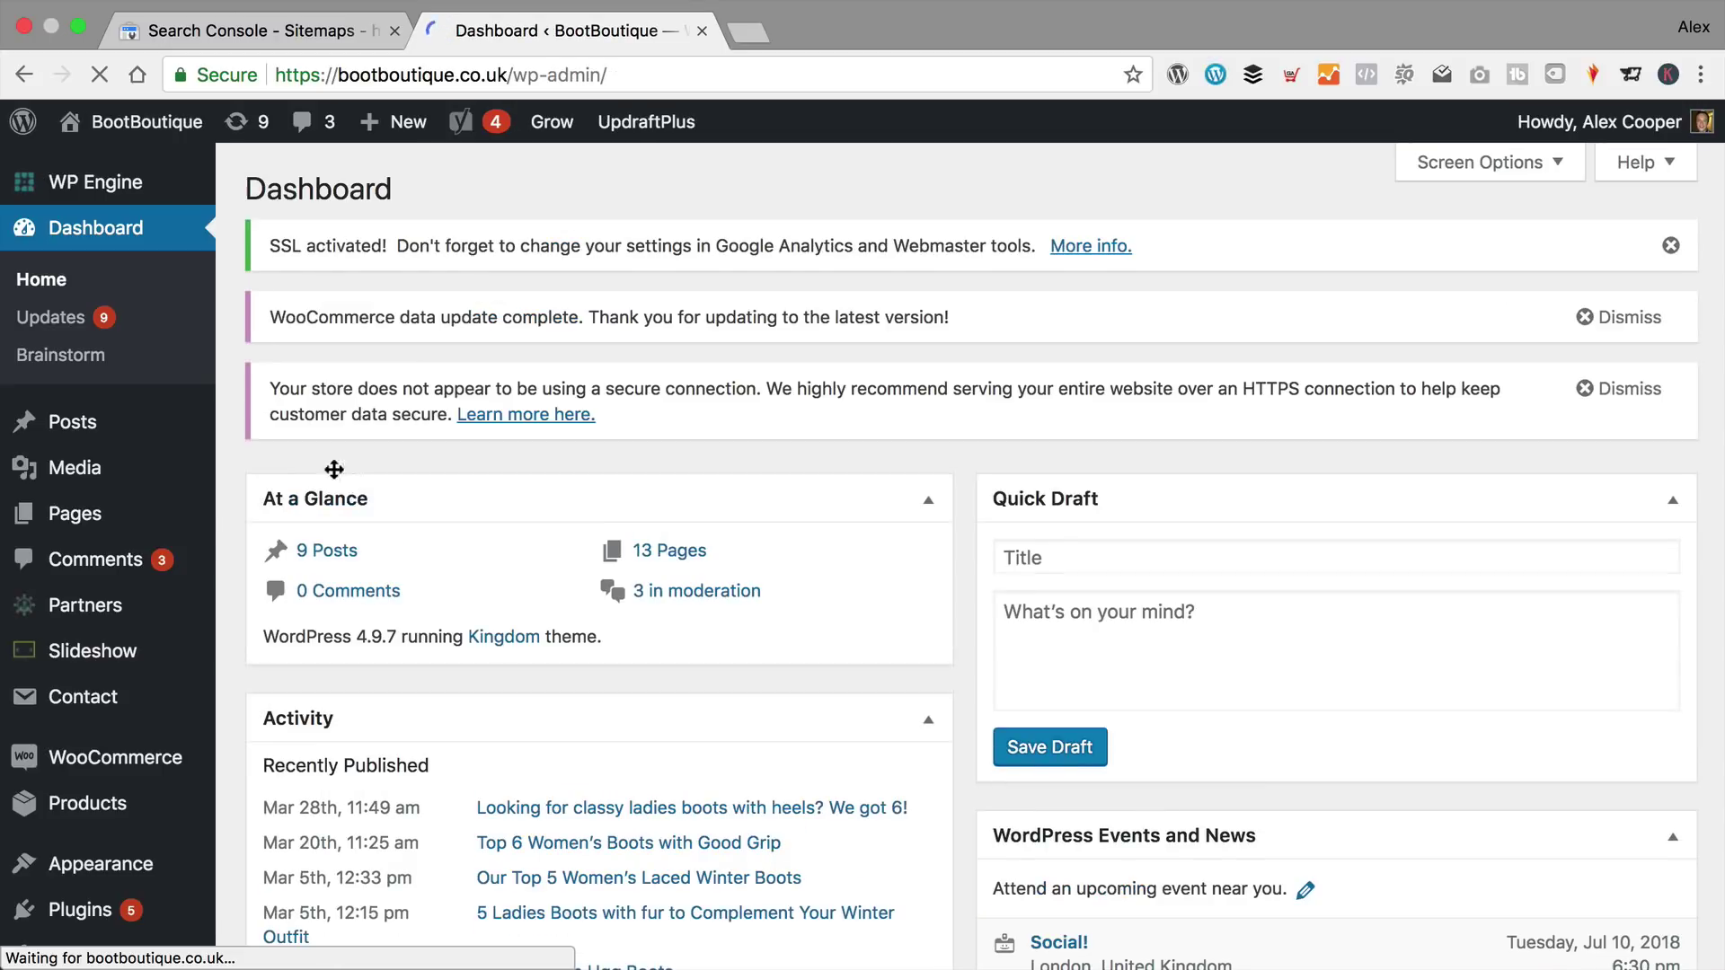
Open the Features settings in the General section of Yoast SEO.
{"action": "scroll", "coordinate": [108, 431], "scroll_direction": "down", "scroll_amount": 10}
{"action": "mouse_move", "coordinate": [122, 437]}
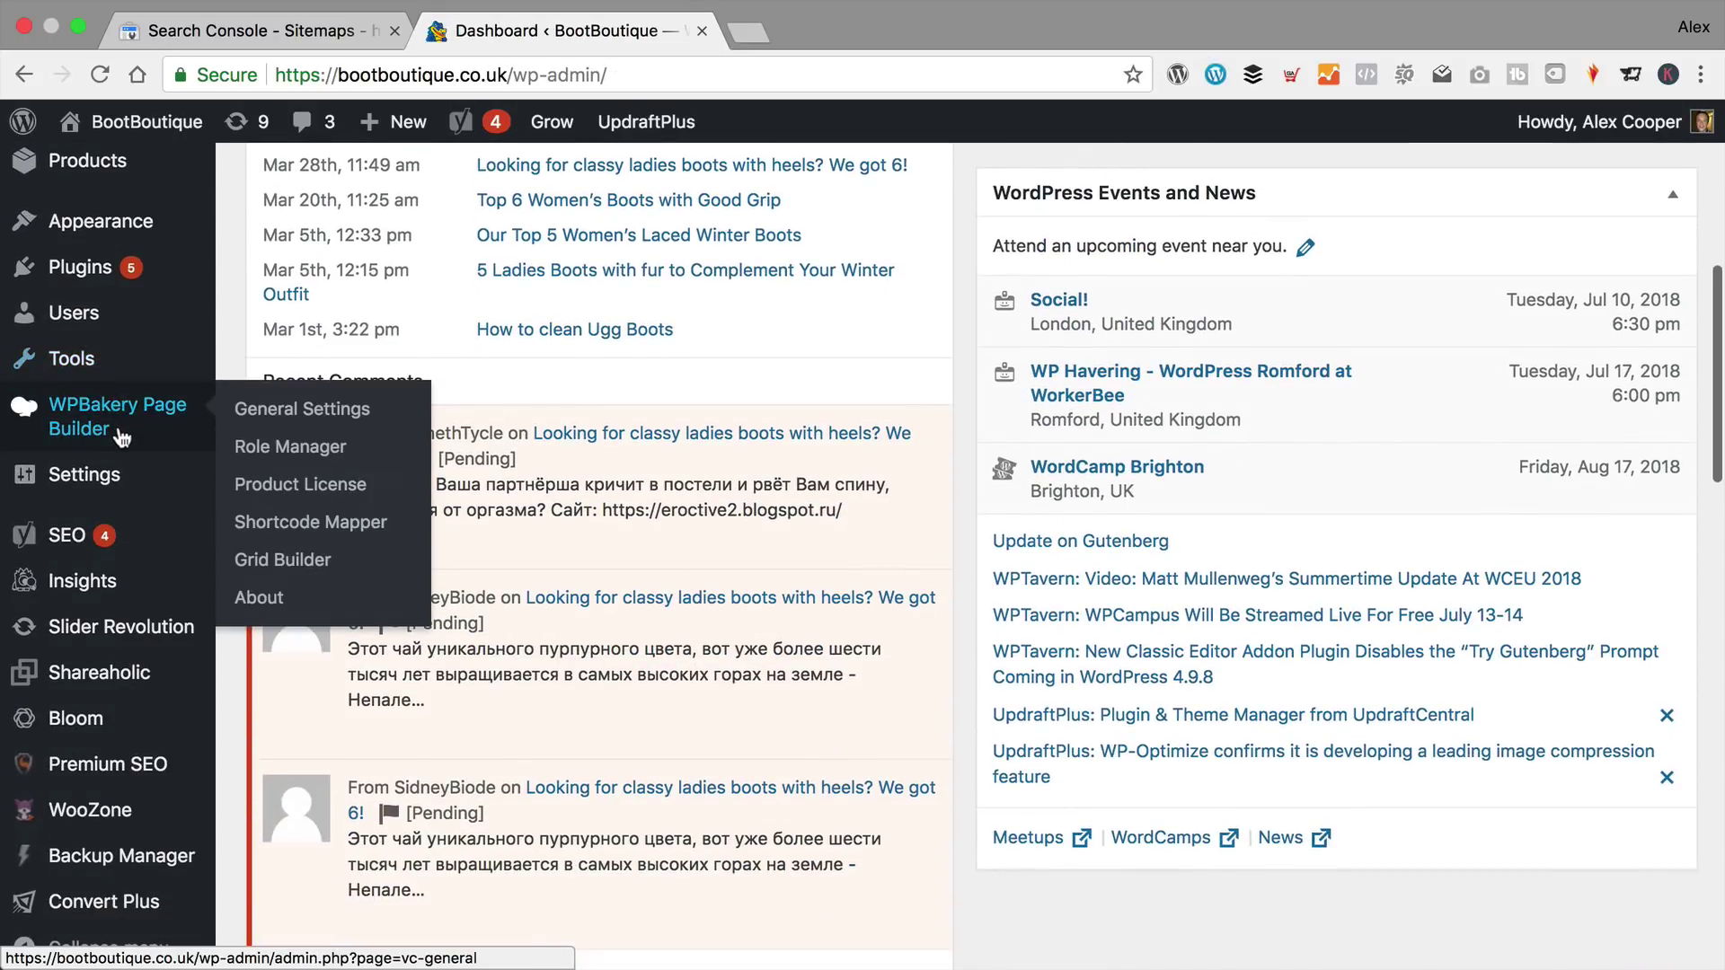
{"action": "mouse_move", "coordinate": [136, 526]}
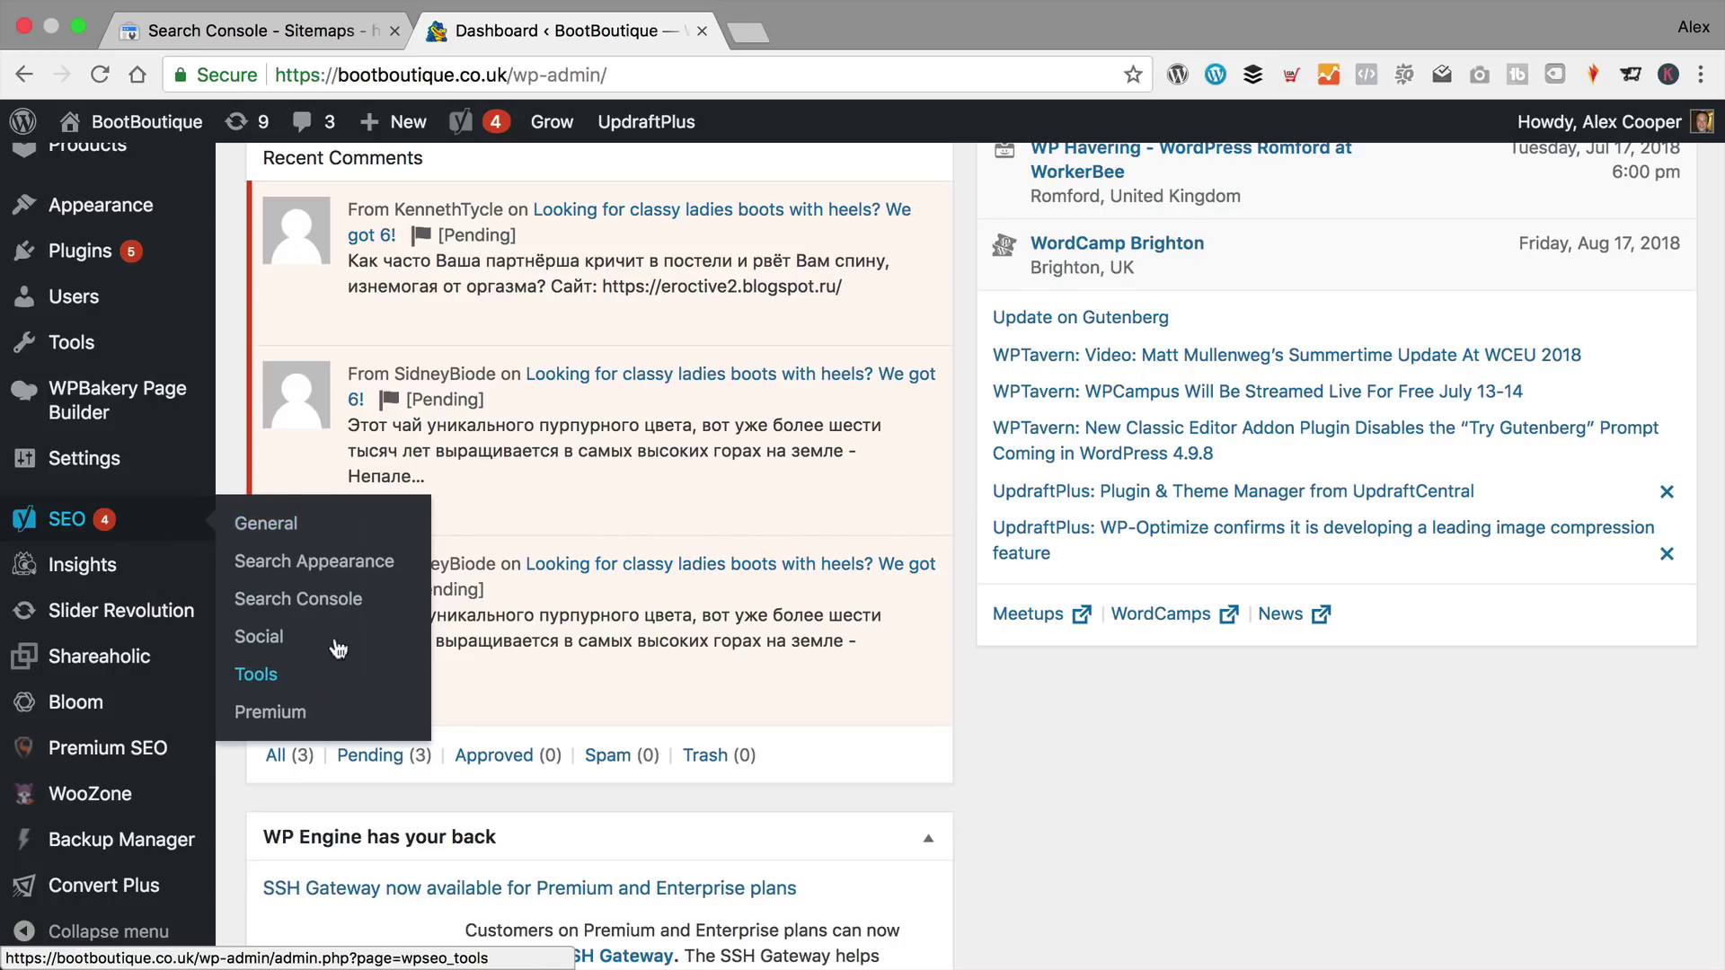
{"action": "left_click", "coordinate": [349, 526]}
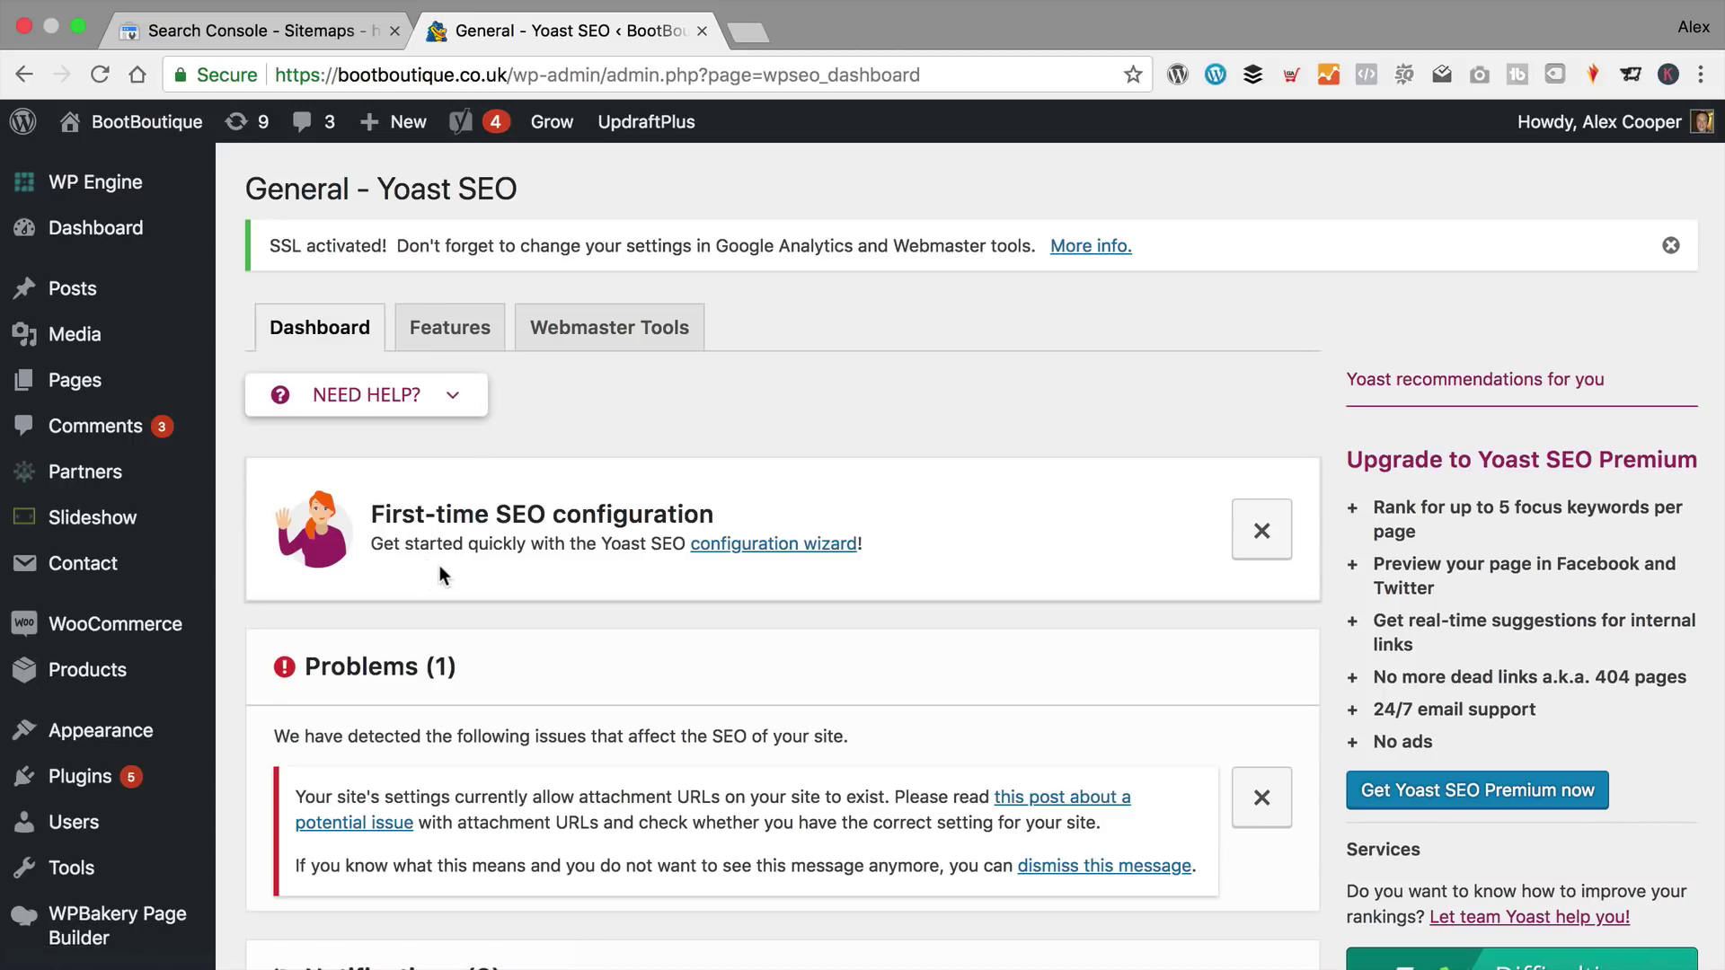
{"action": "left_click", "coordinate": [449, 329]}
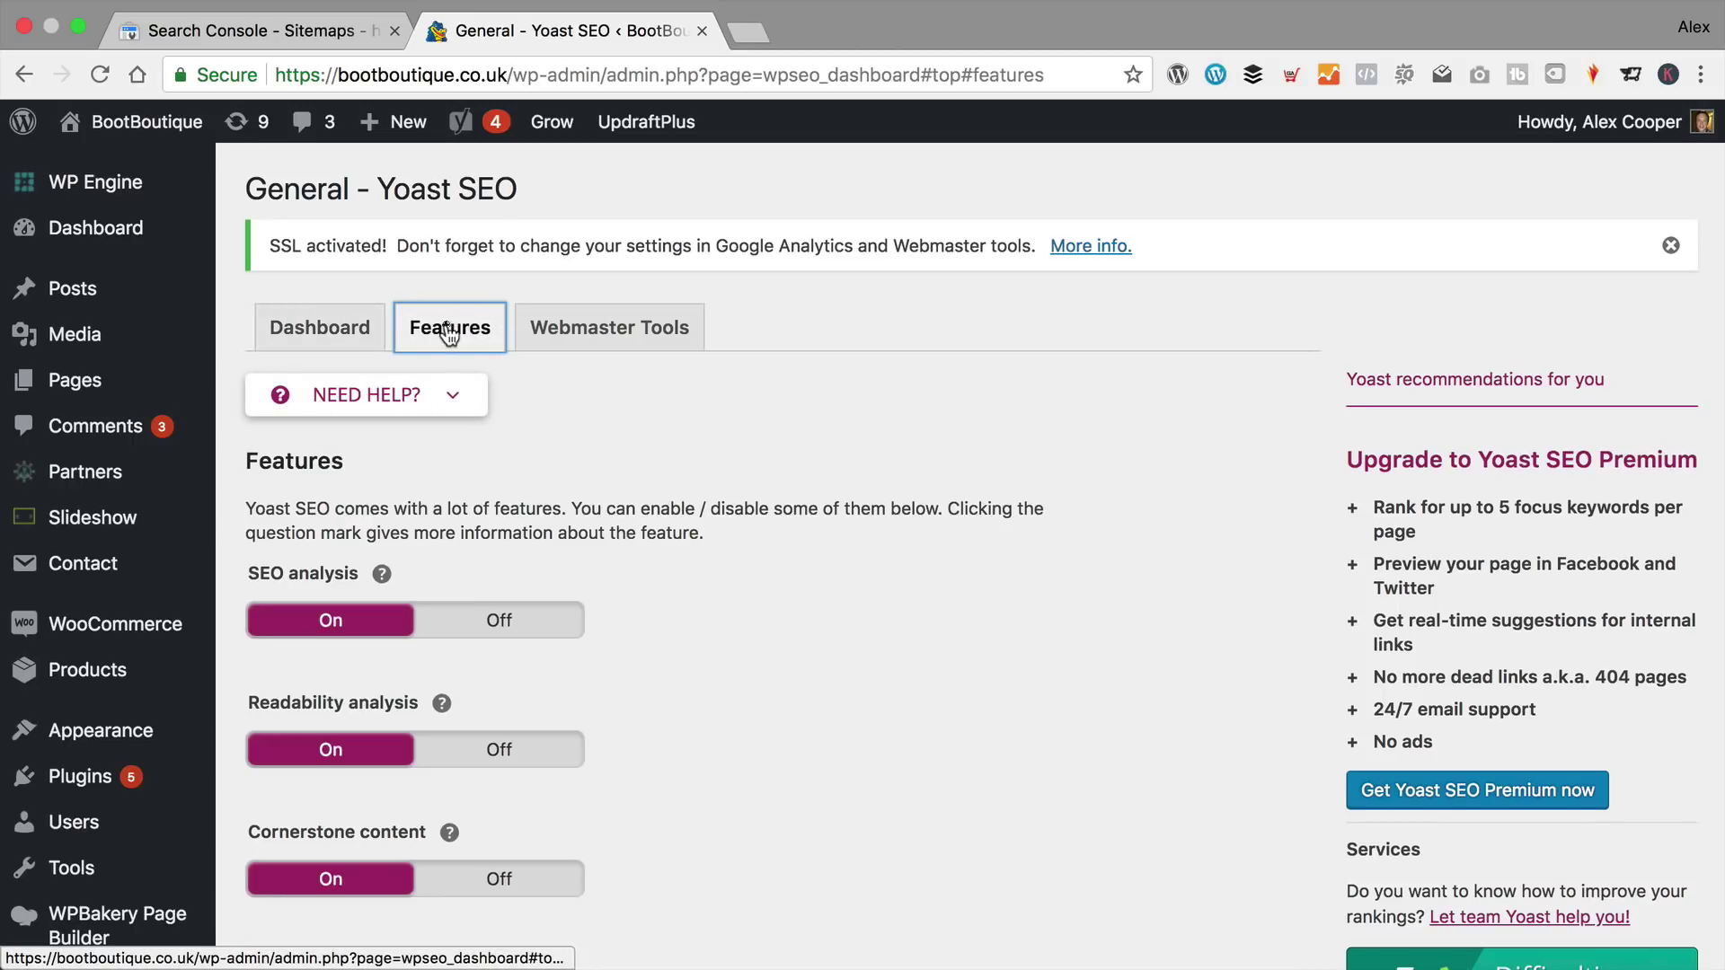
{"action": "scroll", "coordinate": [940, 483], "scroll_direction": "down", "scroll_amount": 5}
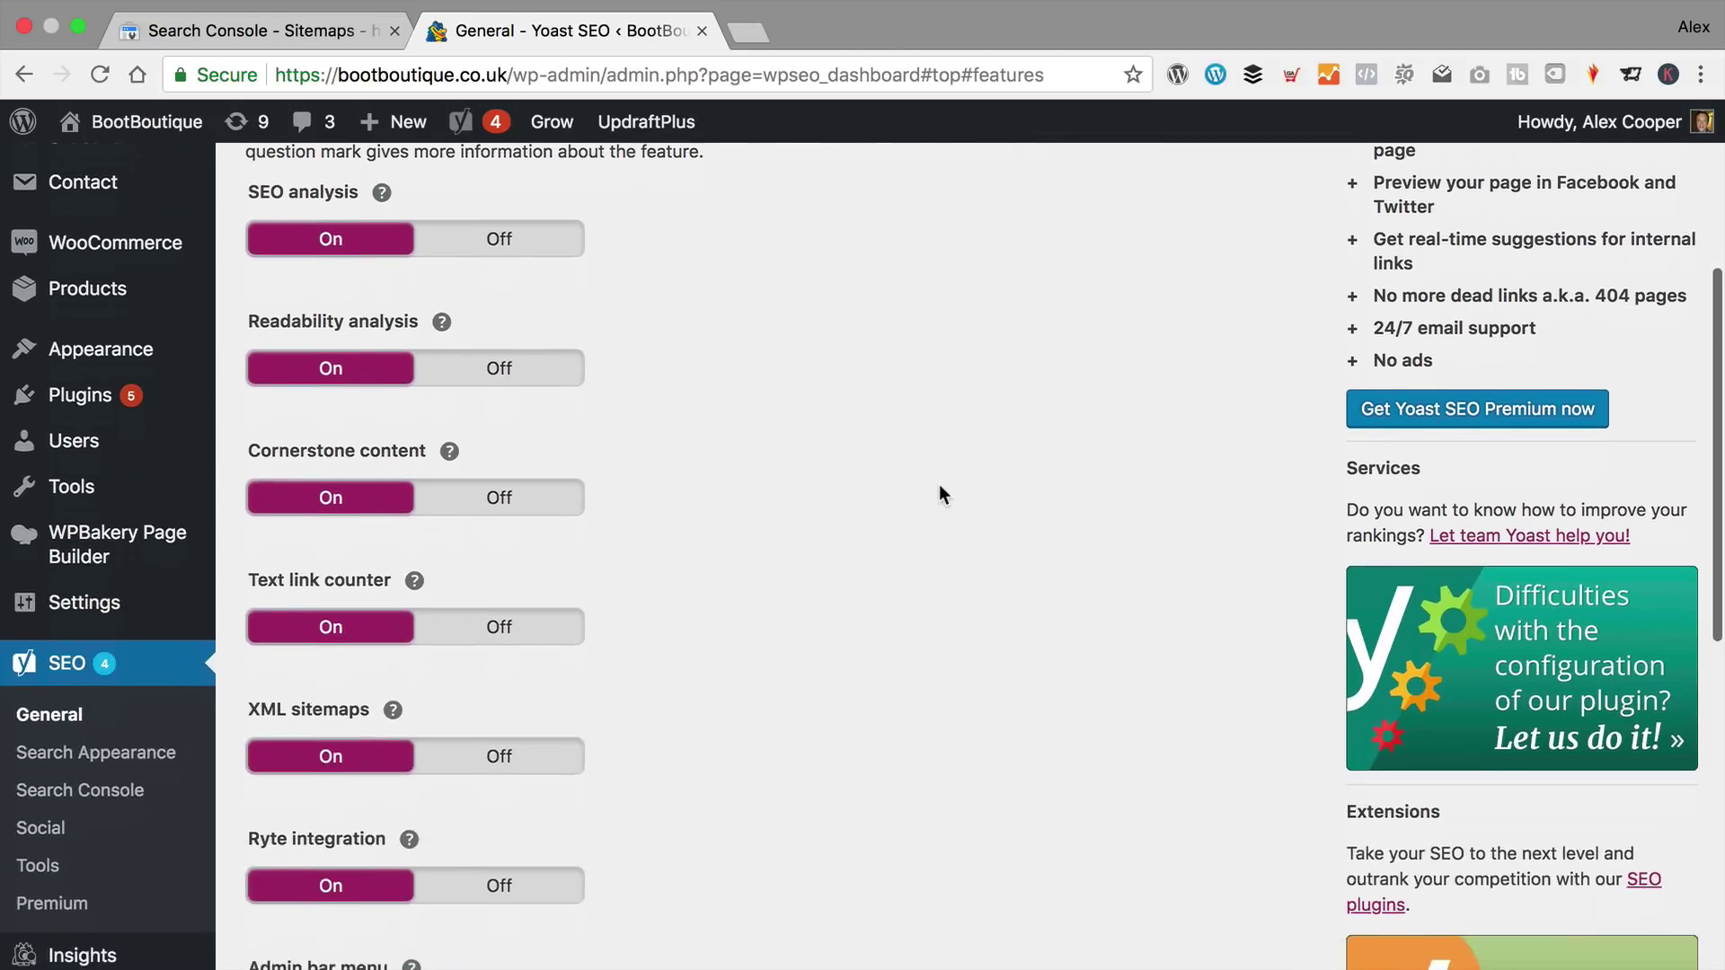
Open the site's XML sitemap from the XML sitemaps feature's help and copy /sitemap_index.xml from its address.
{"action": "left_click", "coordinate": [409, 704]}
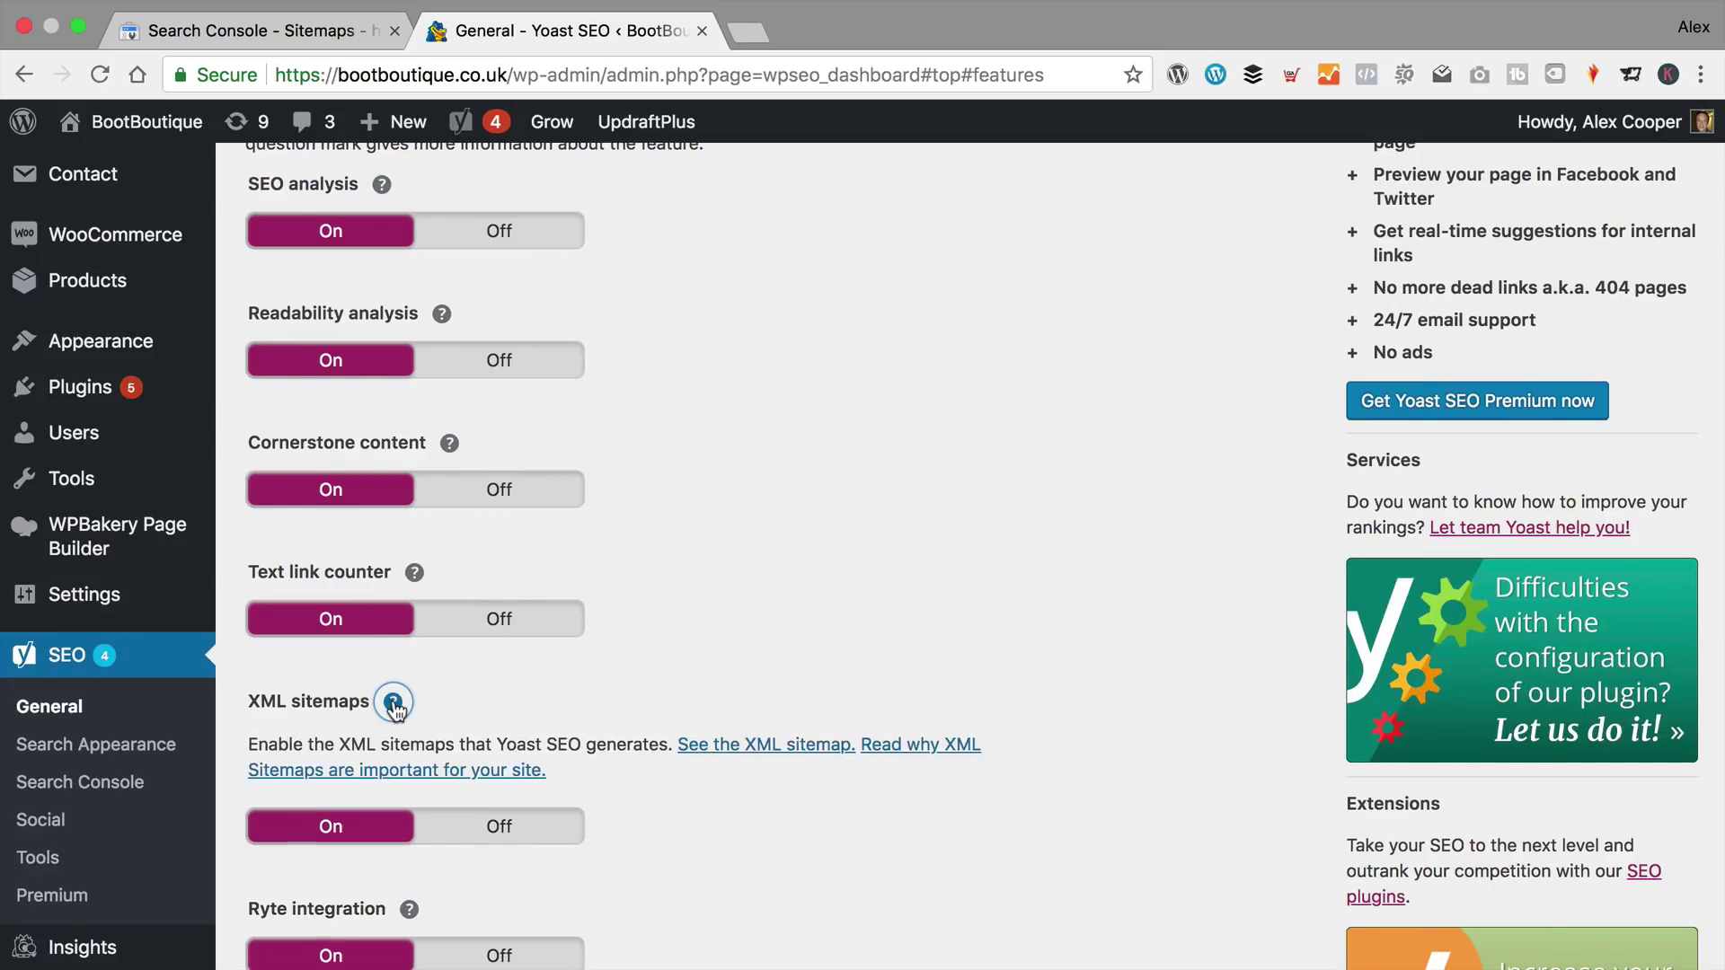
{"action": "left_click", "coordinate": [796, 749]}
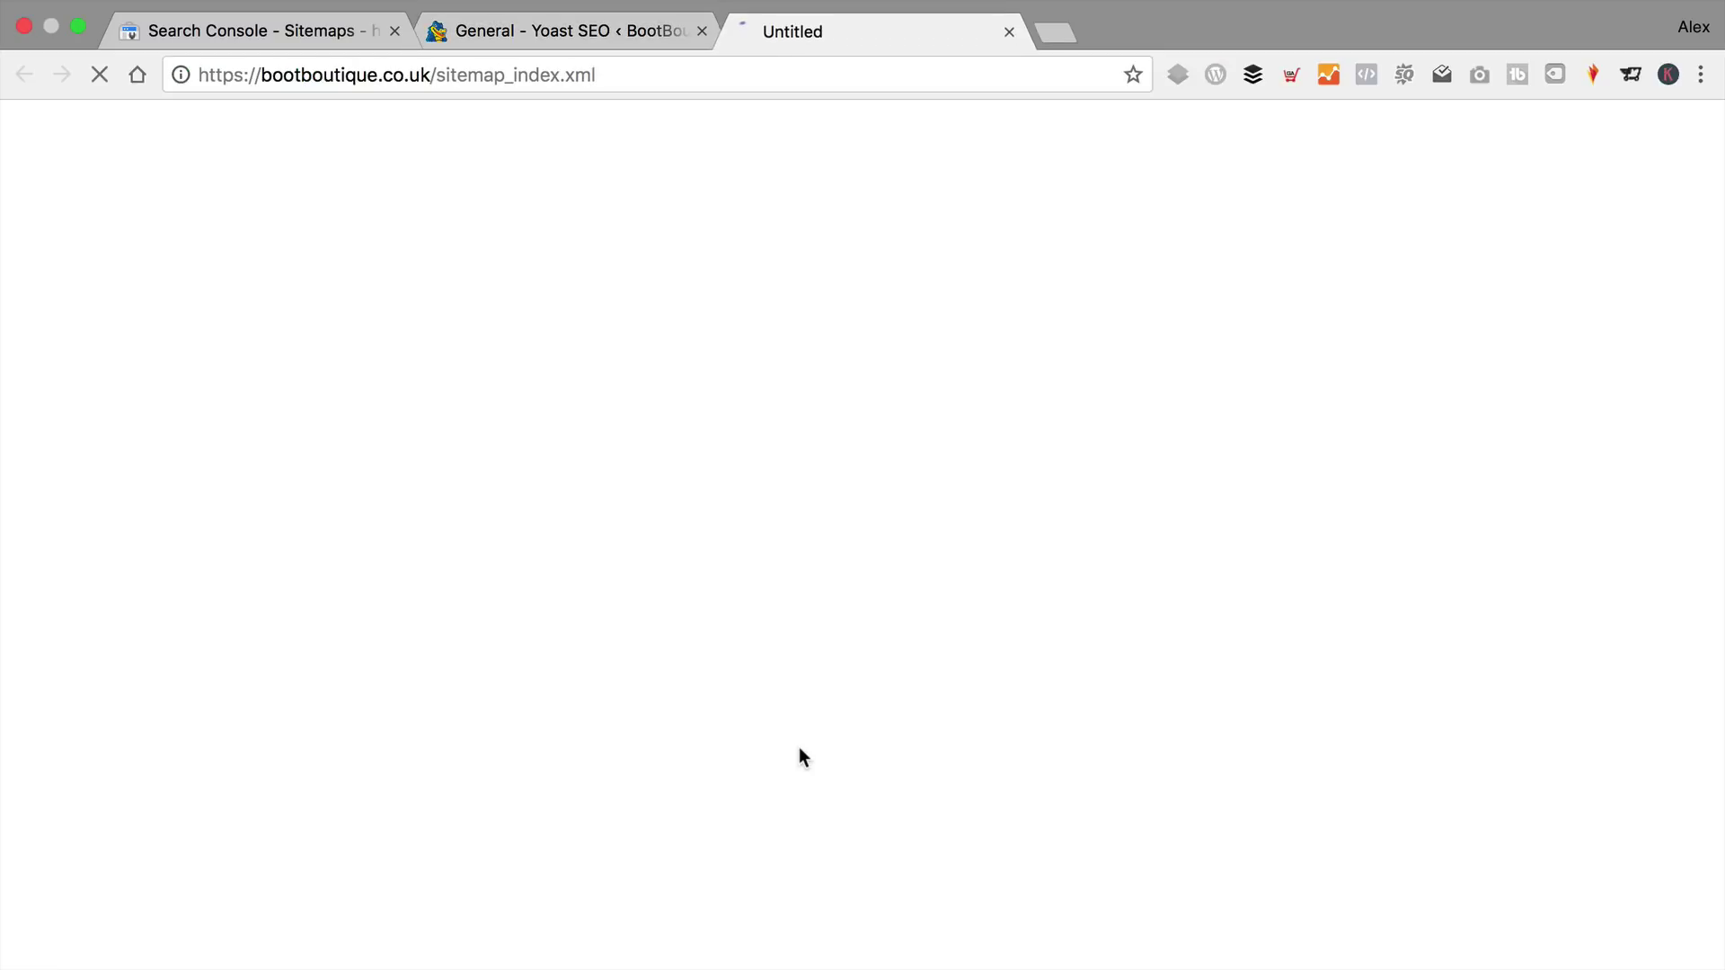
{"action": "left_click_drag", "start_coordinate": [633, 74], "coordinate": [505, 75]}
{"action": "key", "text": "super+c"}
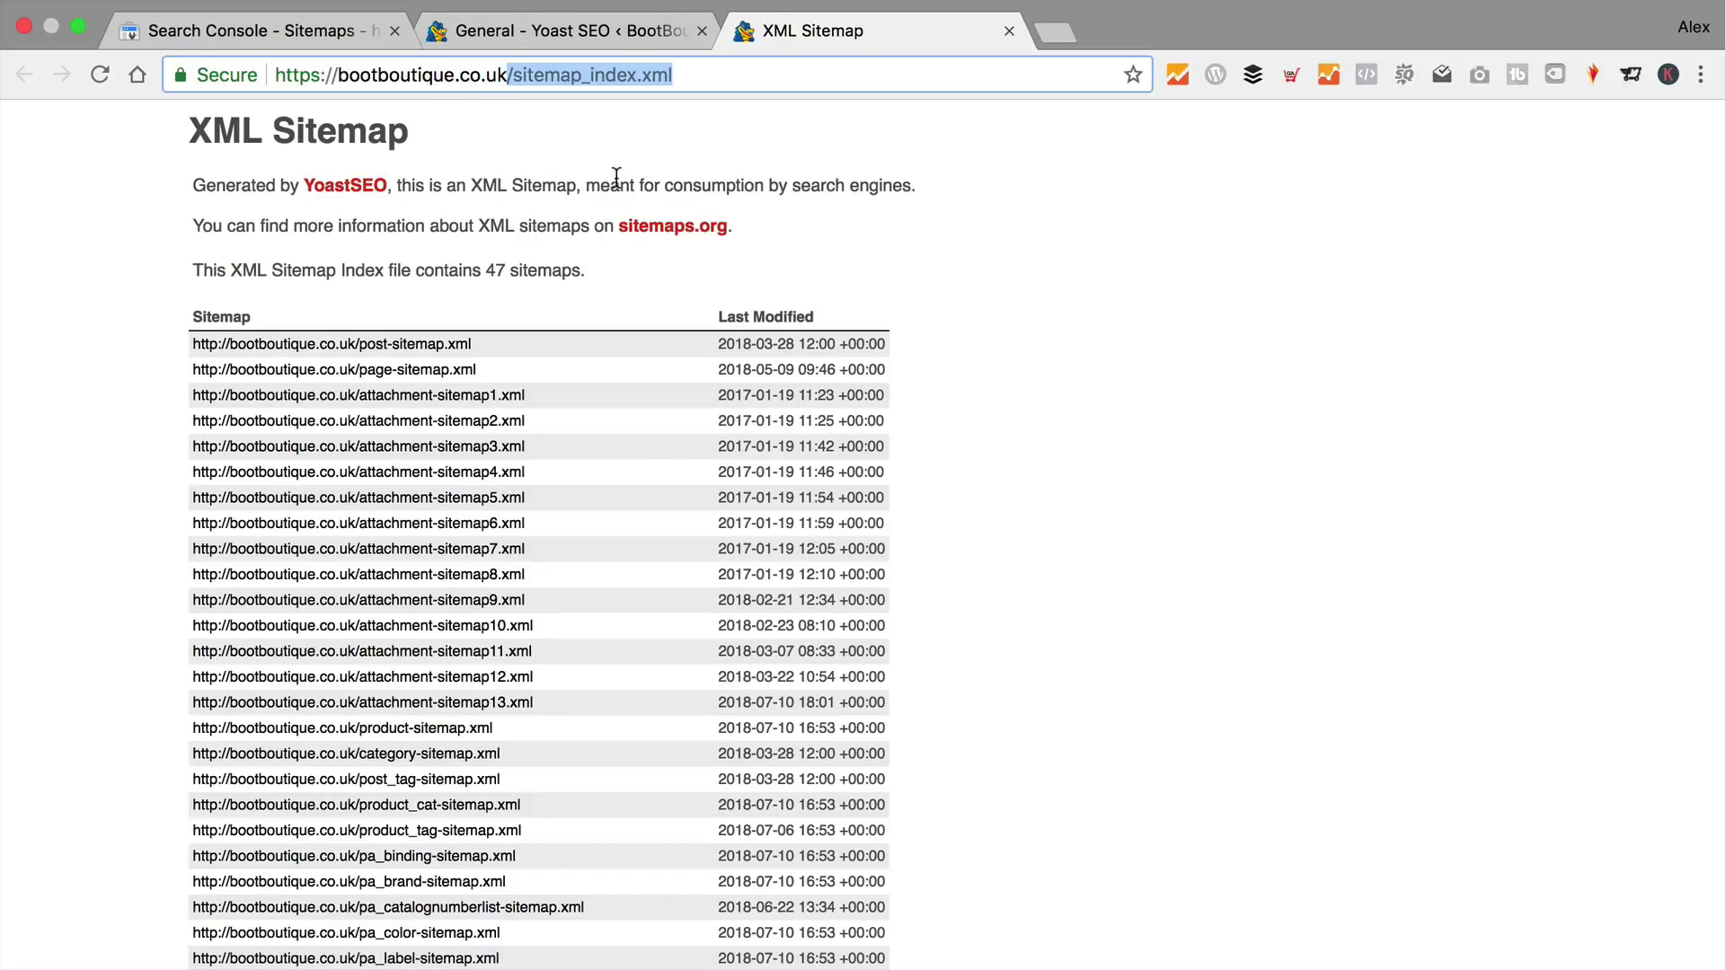
Submit sitemap_index.xml as the https property's sitemap in Search Console and refresh the sitemap list.
{"action": "left_click", "coordinate": [285, 33]}
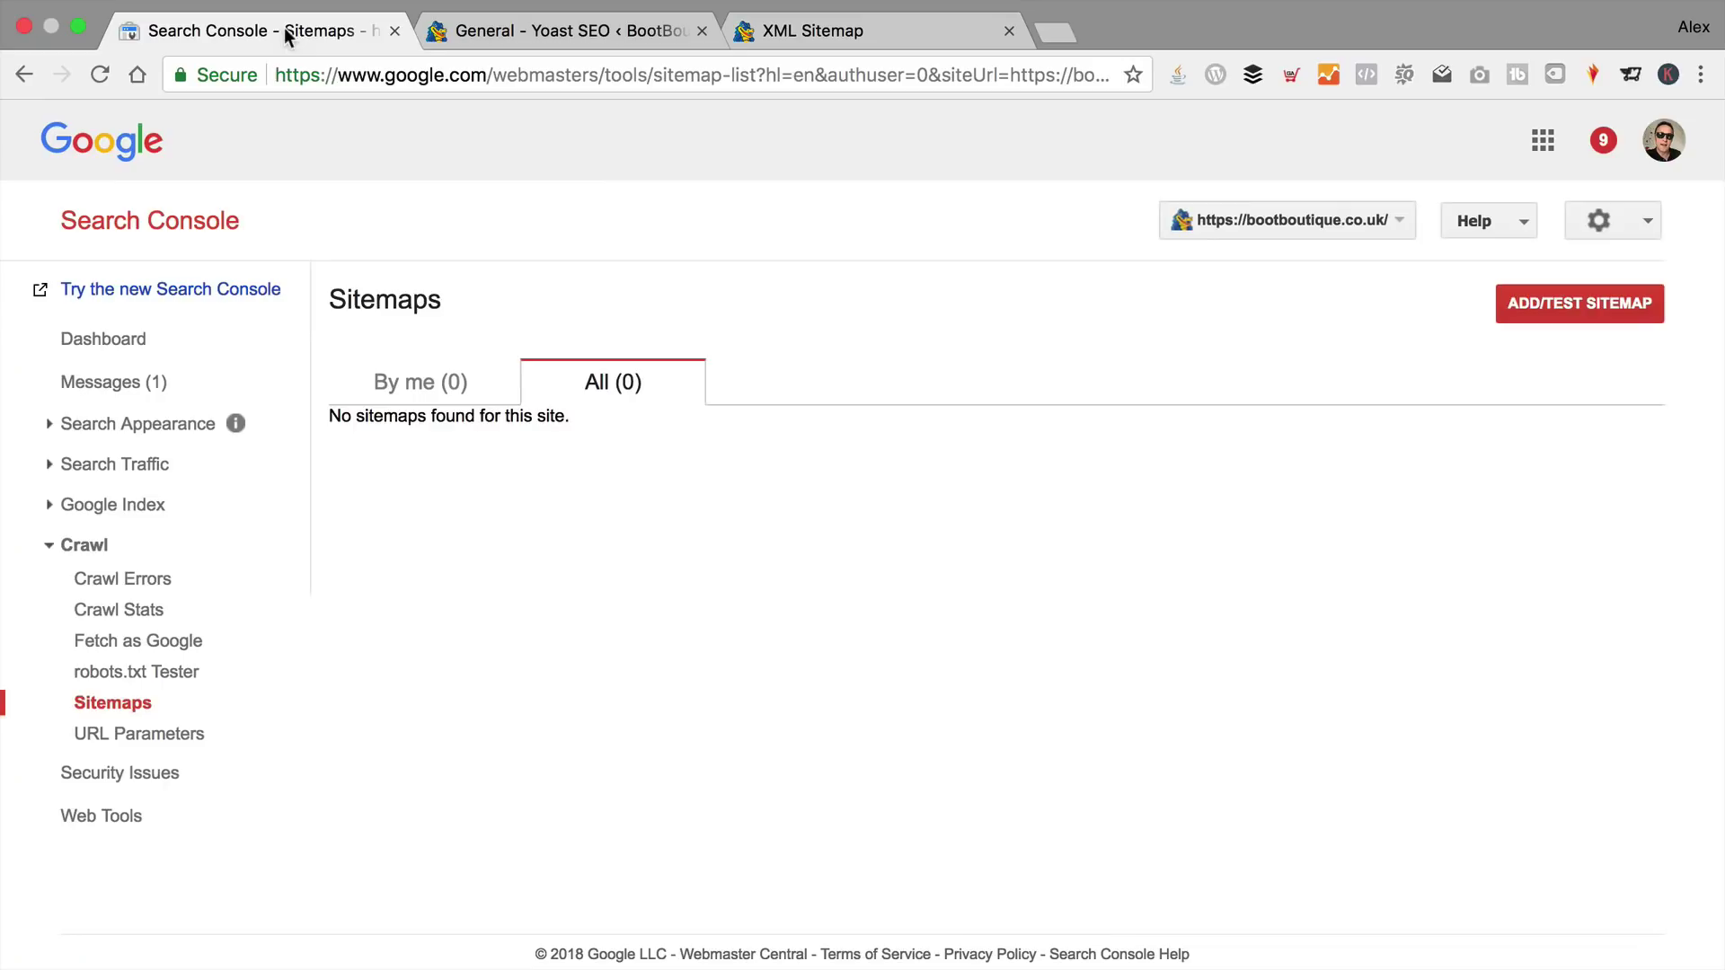
{"action": "left_click", "coordinate": [1585, 305]}
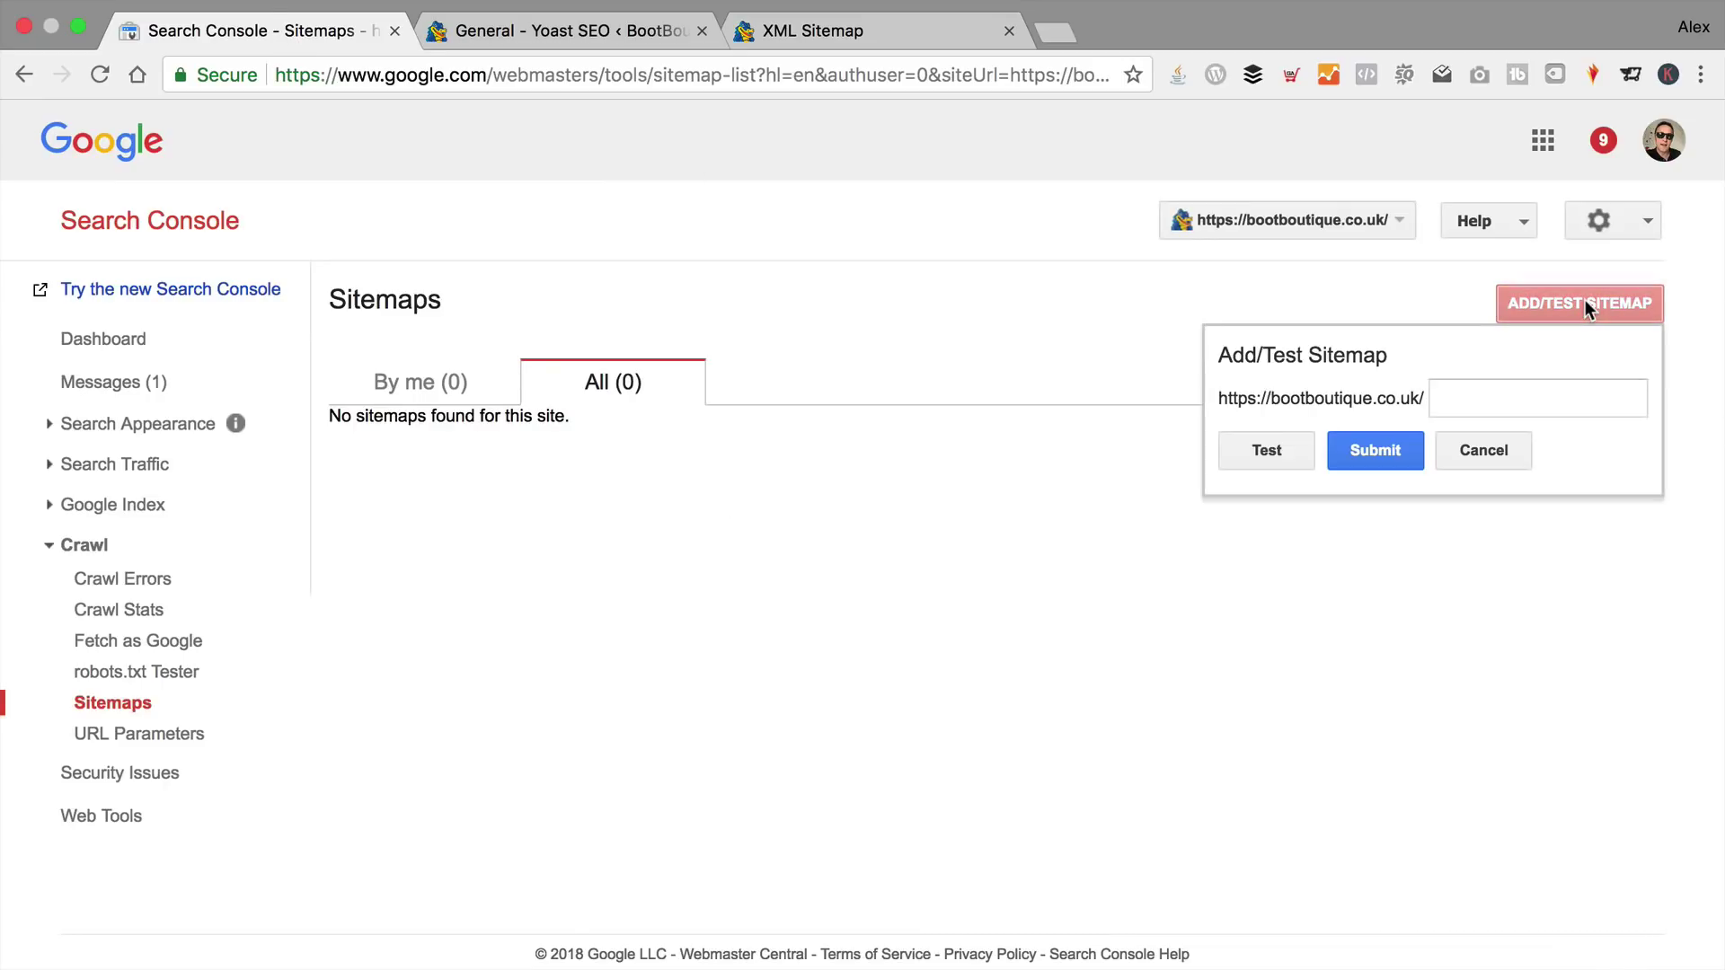
{"action": "left_click", "coordinate": [1497, 396]}
{"action": "key", "text": "super+v"}
{"action": "left_click", "coordinate": [1449, 397]}
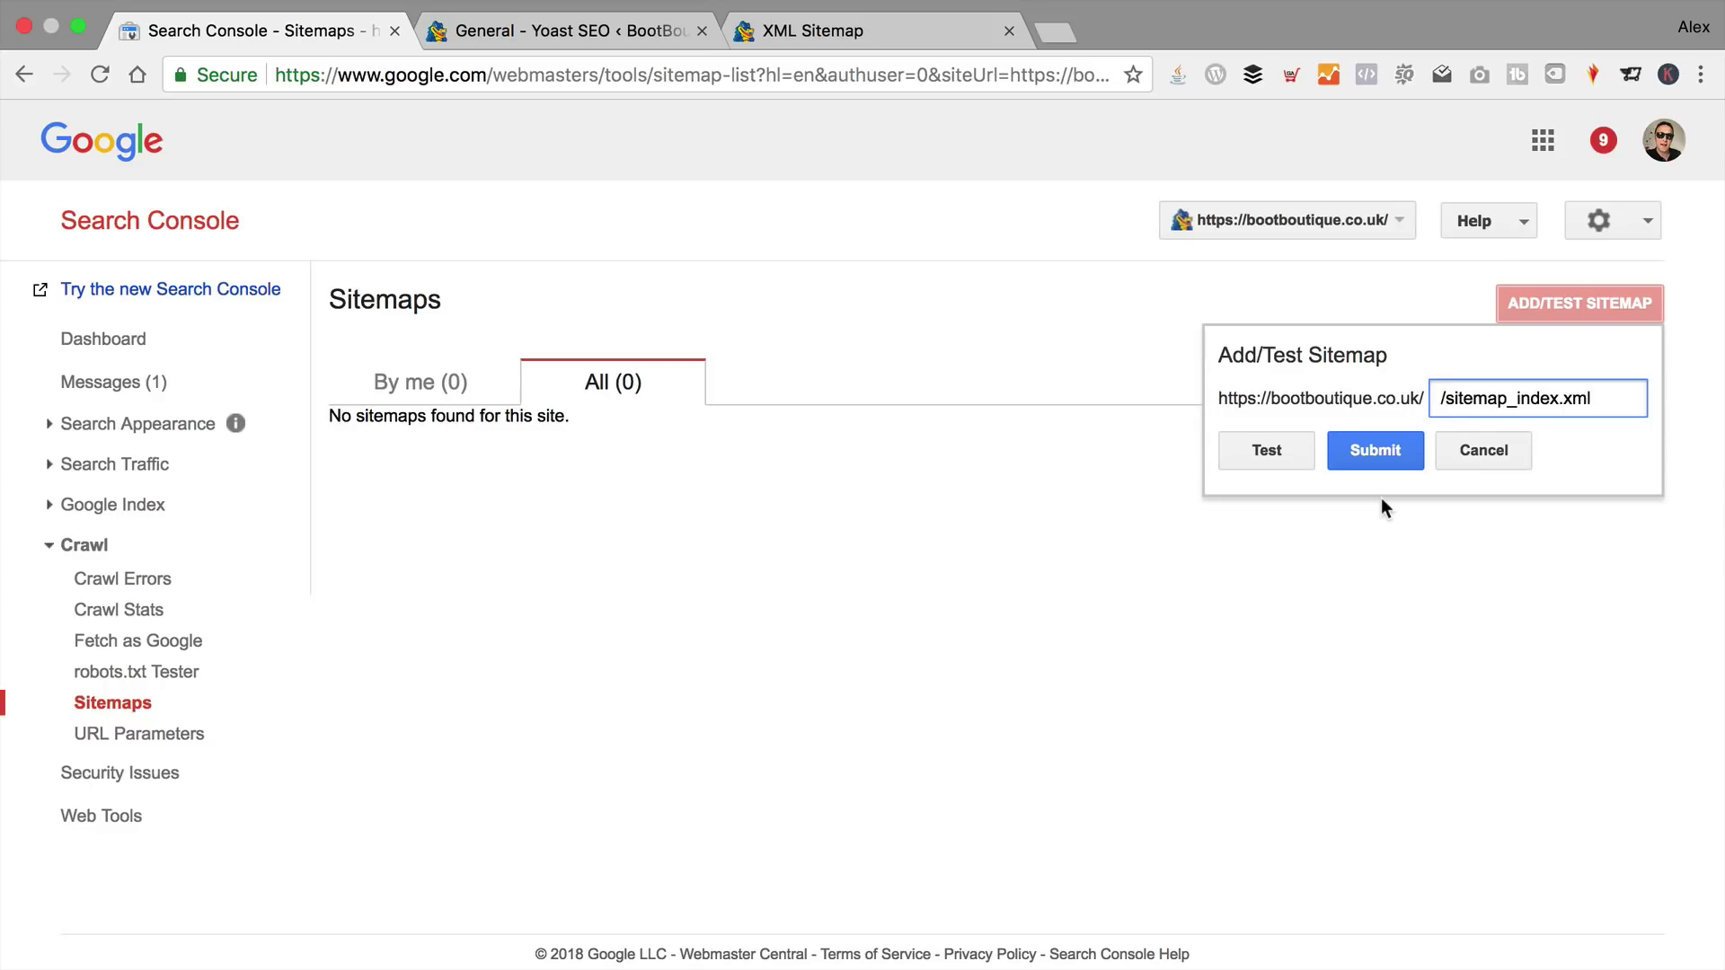
{"action": "key", "text": "BackSpace"}
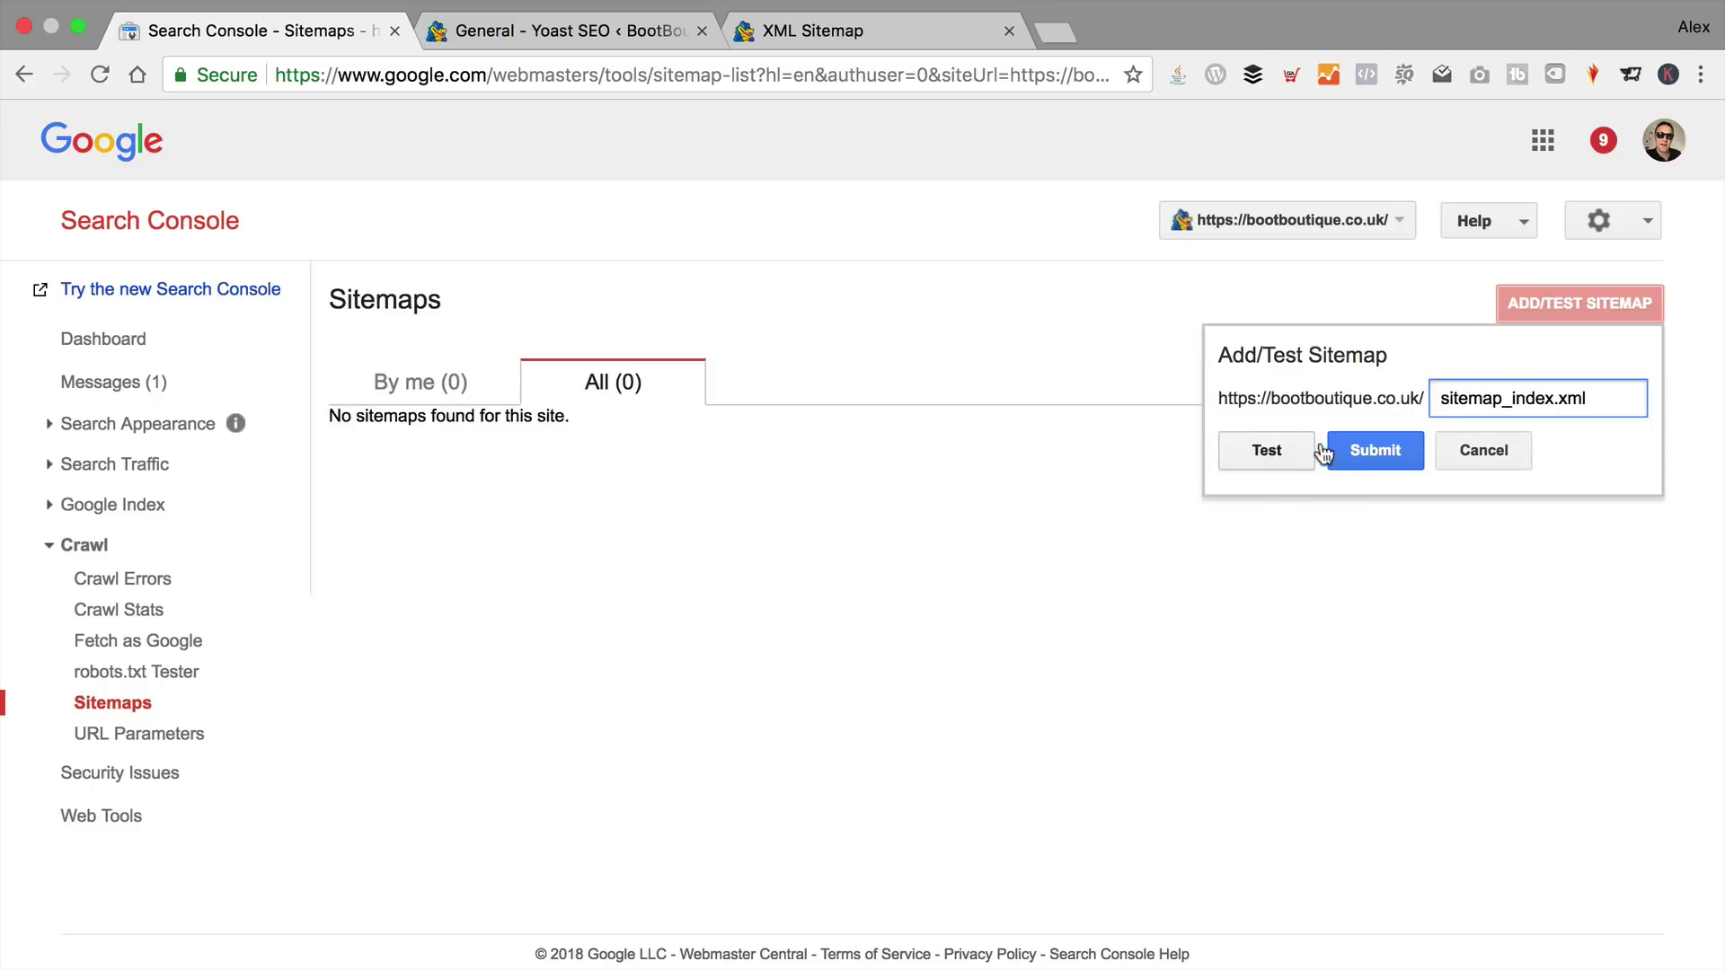
{"action": "left_click", "coordinate": [1376, 452]}
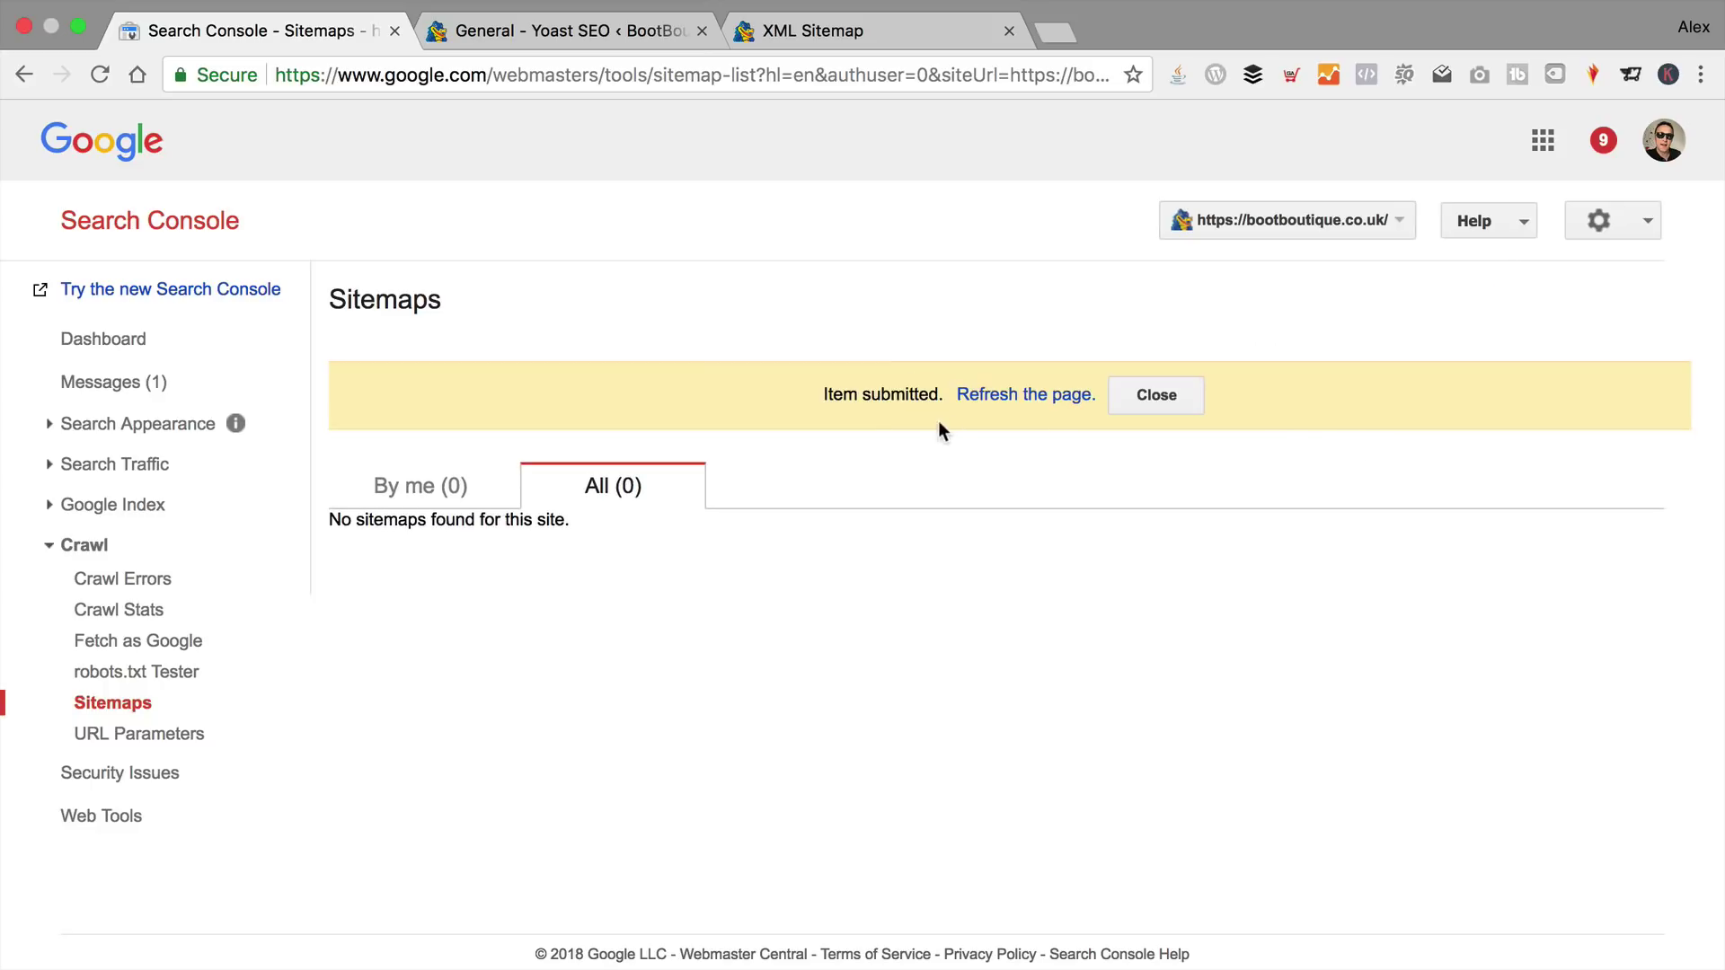
{"action": "left_click", "coordinate": [1033, 396]}
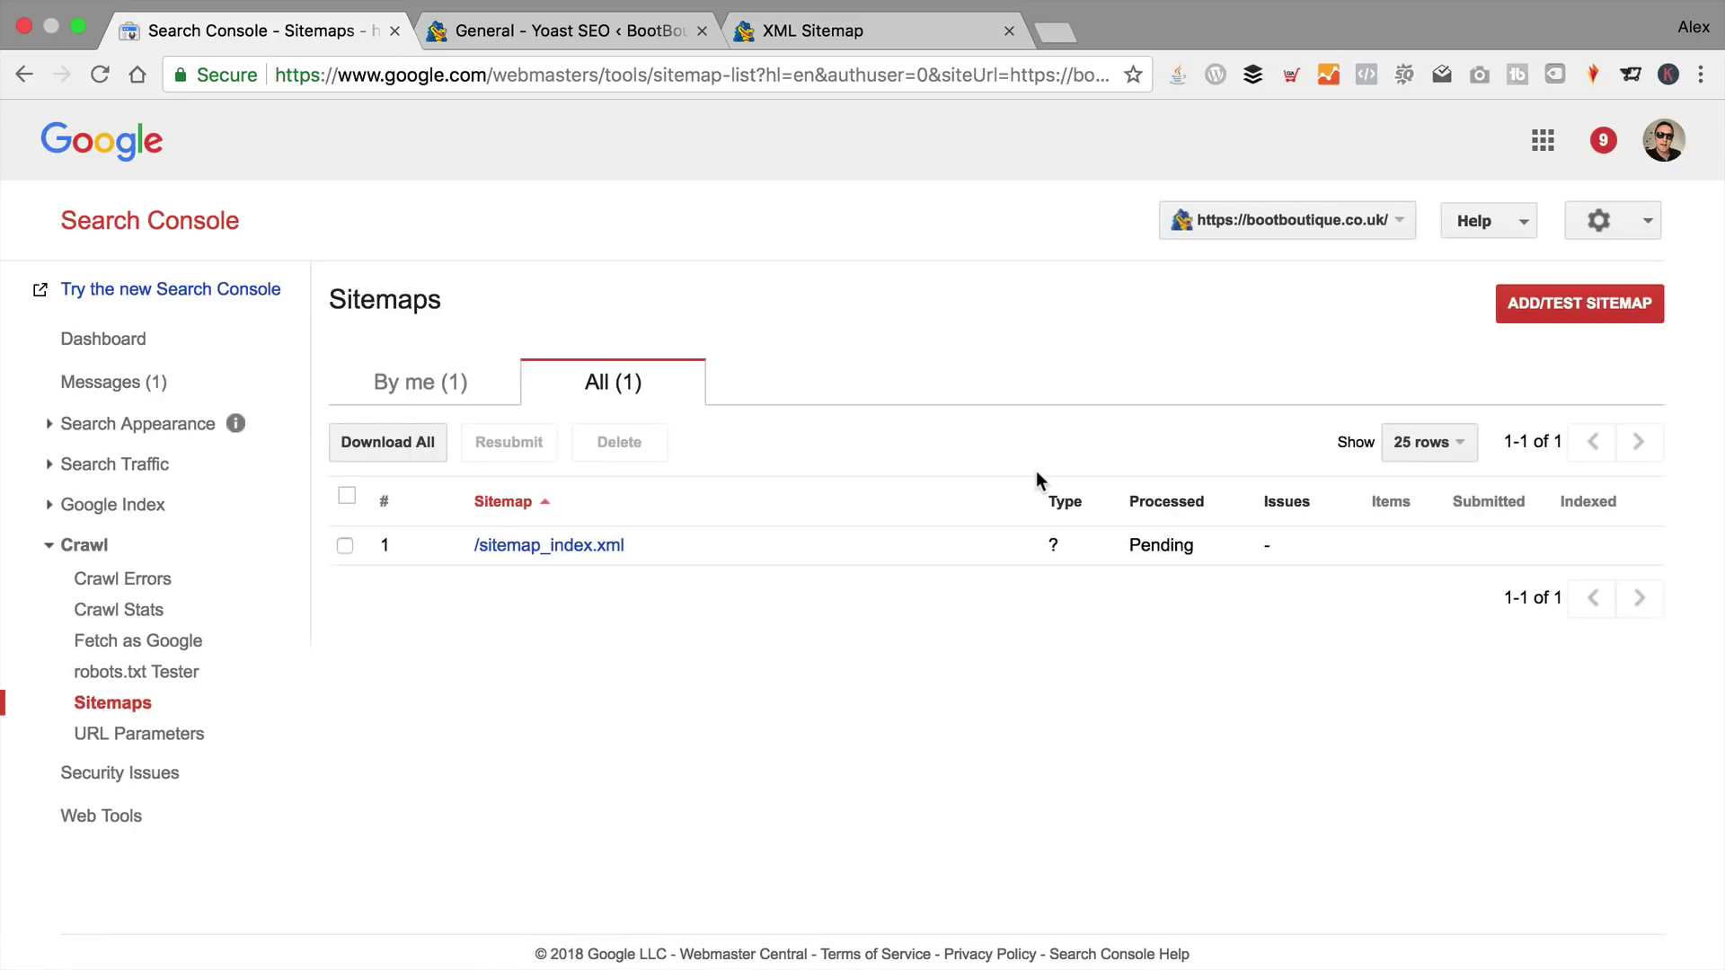